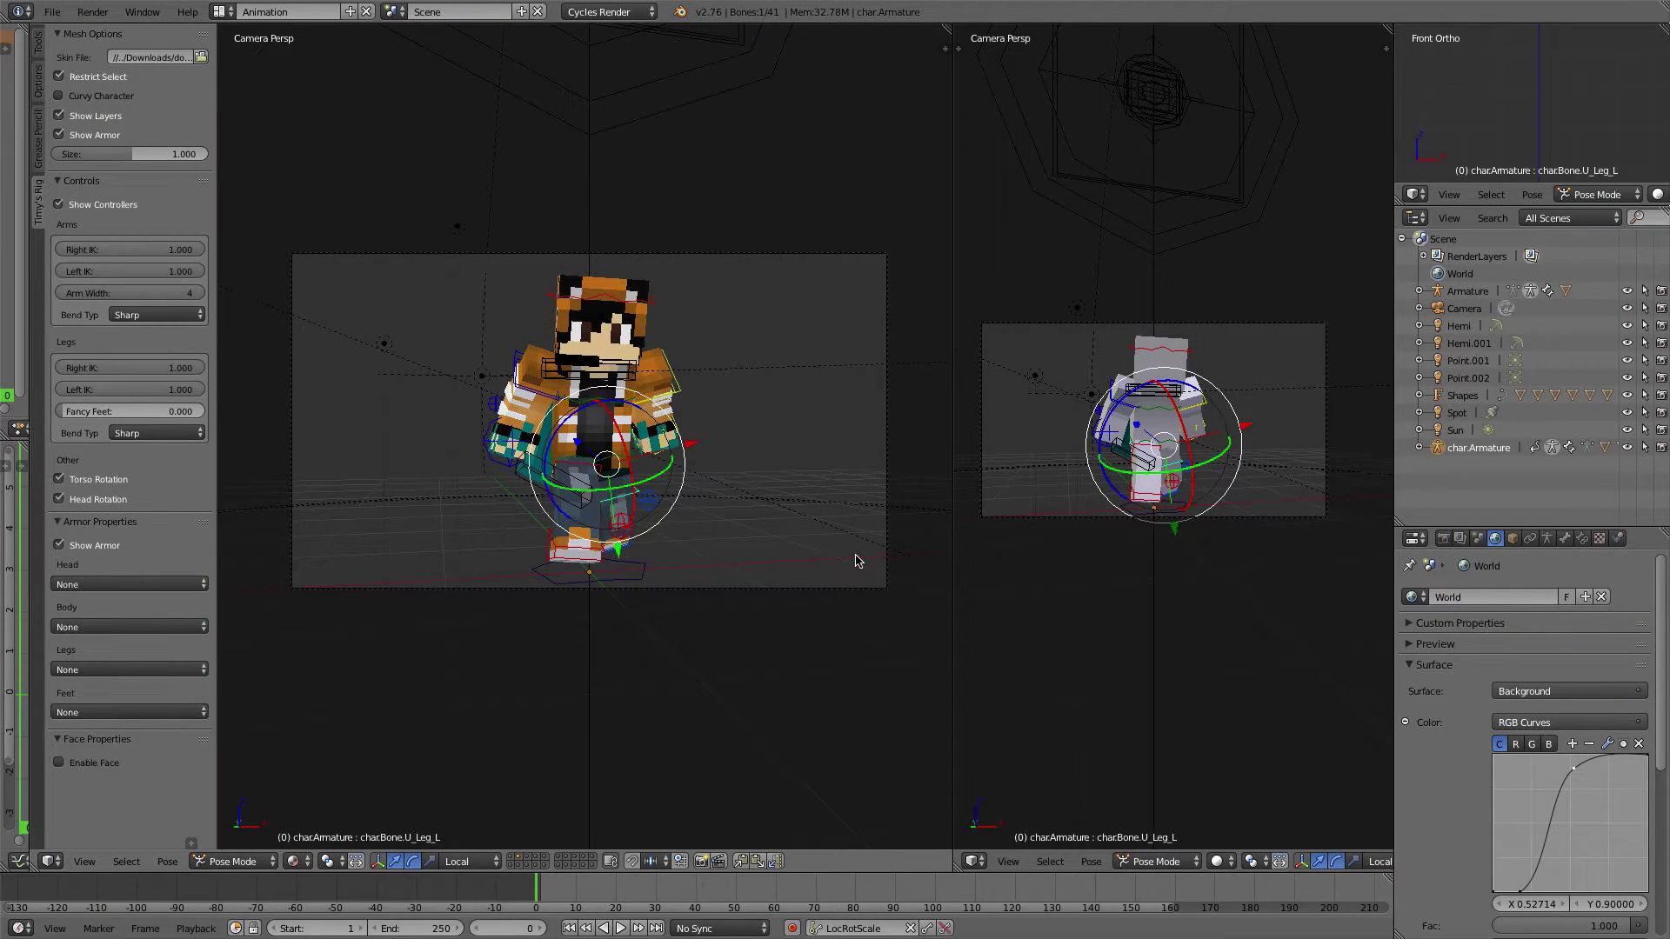
# Examine the posed character rig, its lamps and the camera from several angles and through the camera view
pyautogui.scroll(3, 859, 522)
pyautogui.moveTo(693, 653); pyautogui.dragTo(702, 729, button='middle')
pyautogui.scroll(-3, 689, 700)
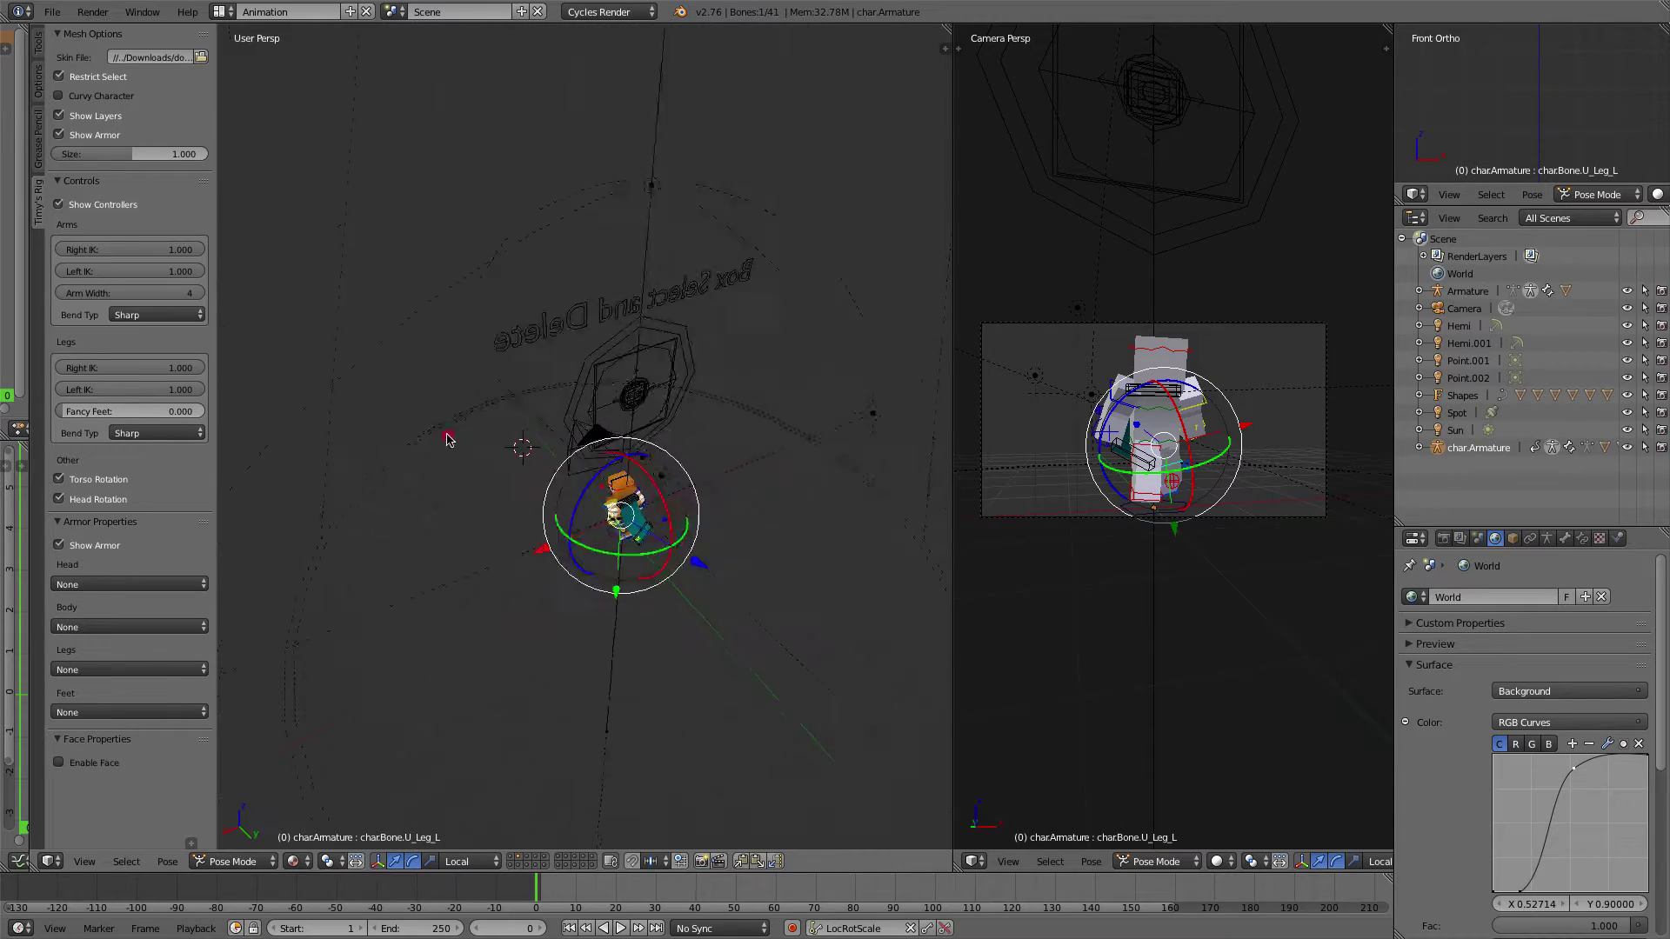
pyautogui.scroll(6, 397, 557)
pyautogui.moveTo(395, 560); pyautogui.dragTo(801, 499, button='middle')
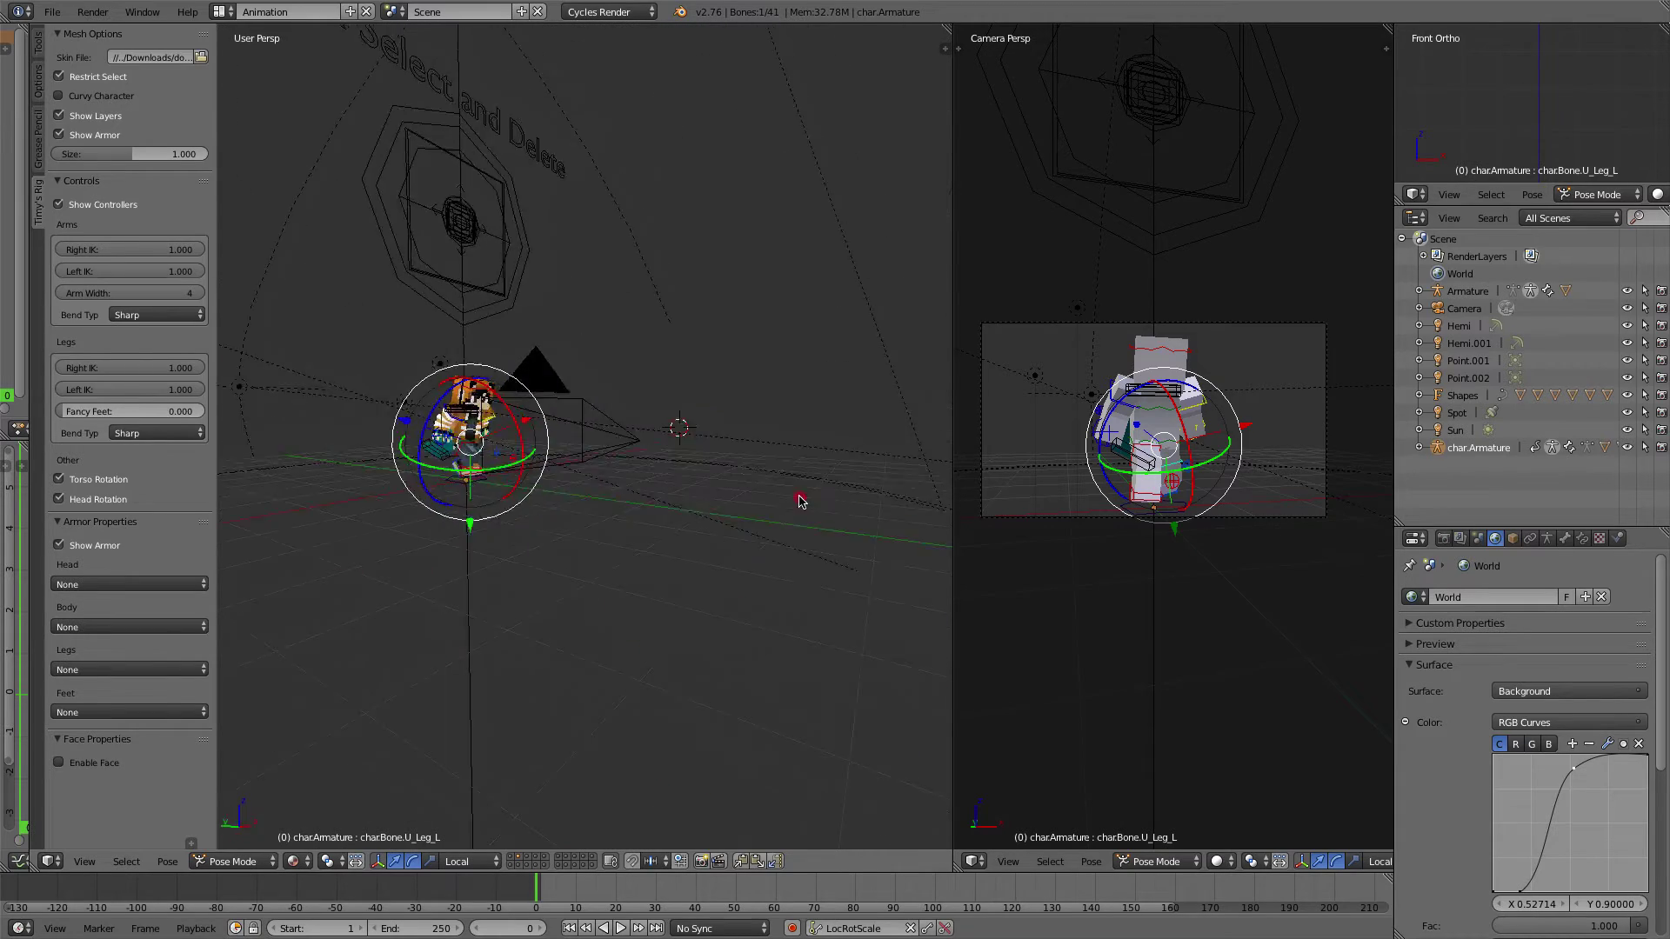
pyautogui.scroll(4, 772, 380)
pyautogui.moveTo(772, 380); pyautogui.dragTo(609, 637, button='middle')
pyautogui.scroll(3, 493, 439)
pyautogui.scroll(-6, 493, 454)
pyautogui.scroll(6, 492, 454)
pyautogui.scroll(5, 543, 402)
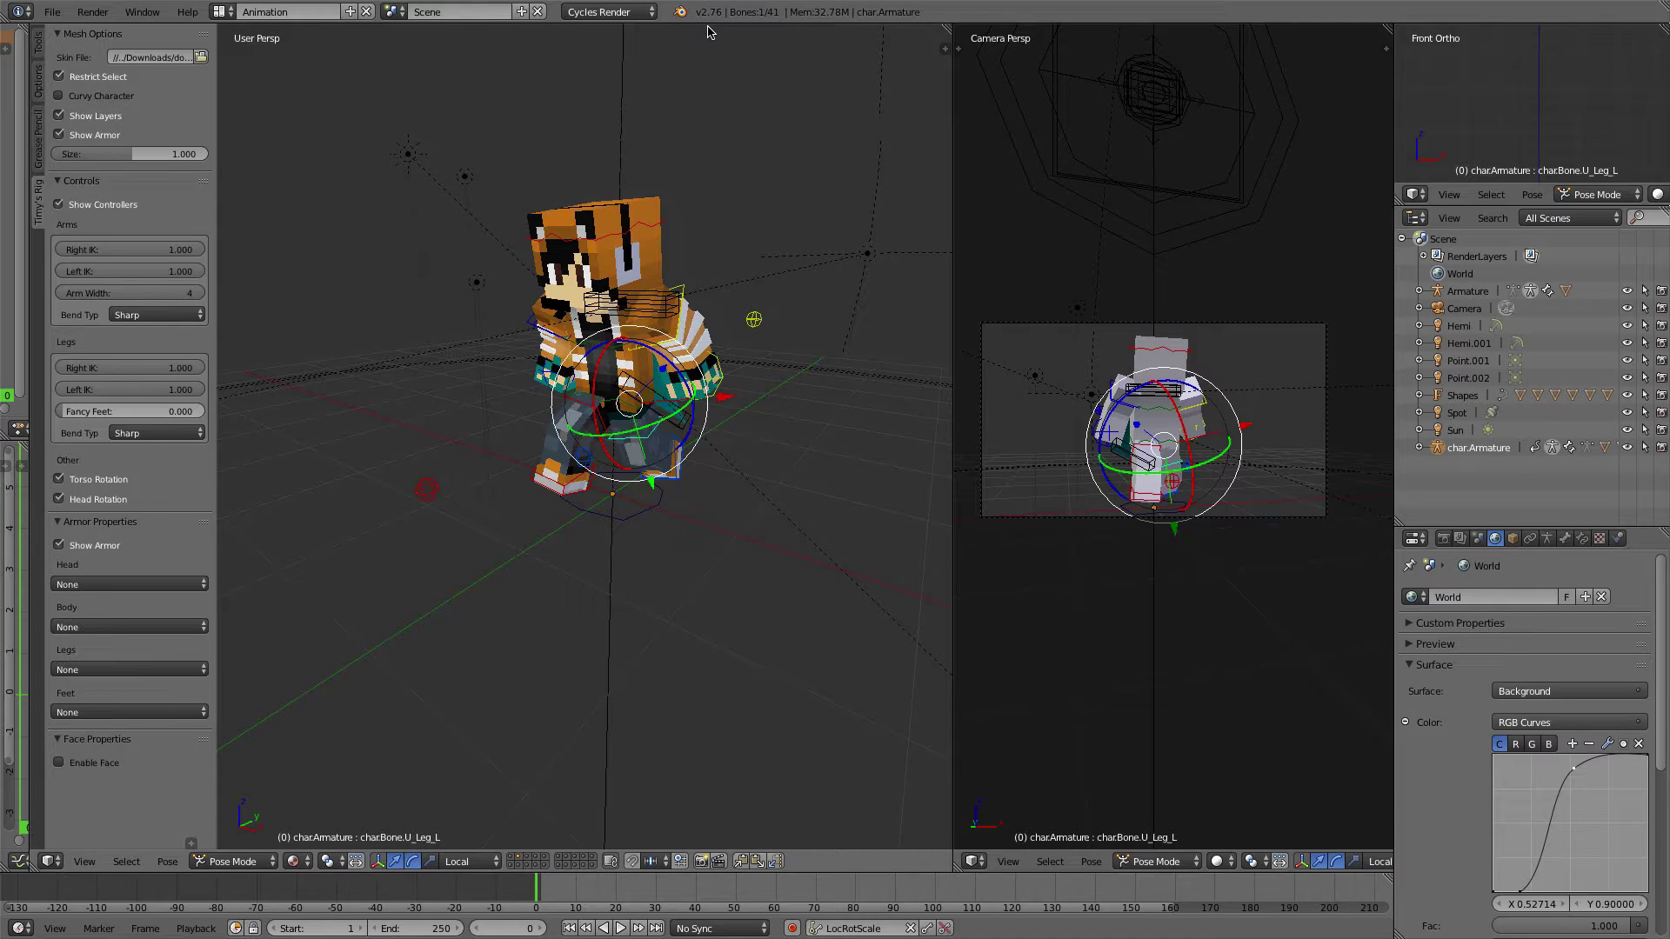
pyautogui.scroll(-4, 775, 411)
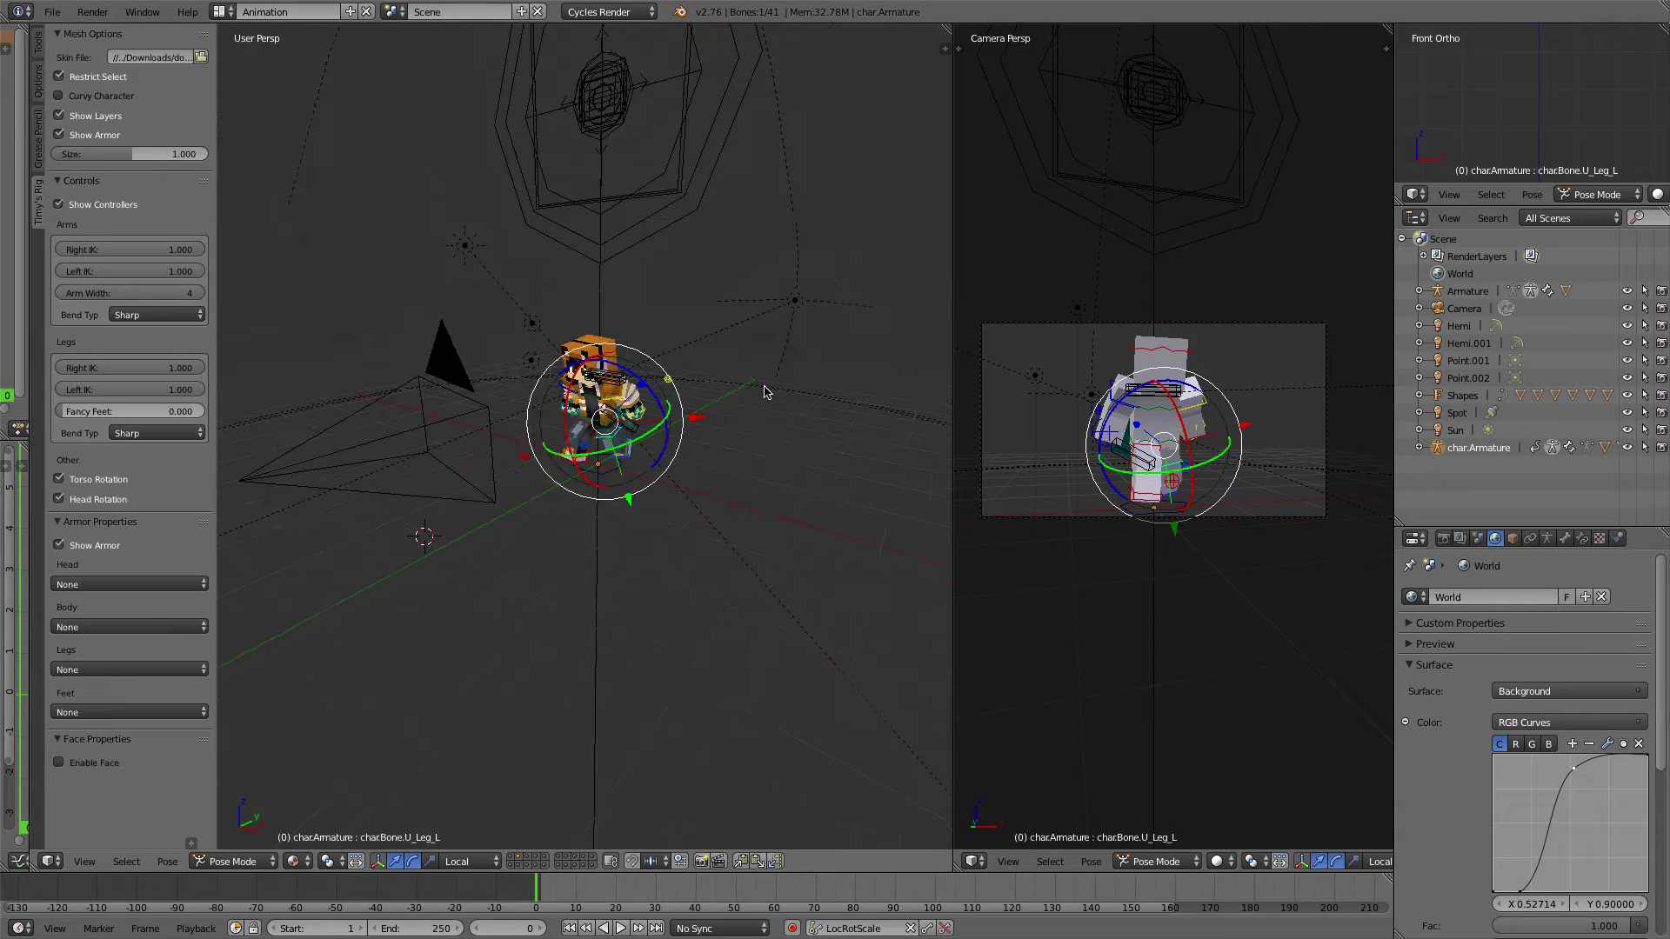
pyautogui.scroll(5, 755, 398)
pyautogui.moveTo(735, 394); pyautogui.dragTo(868, 399, button='middle')
pyautogui.scroll(-5, 820, 414)
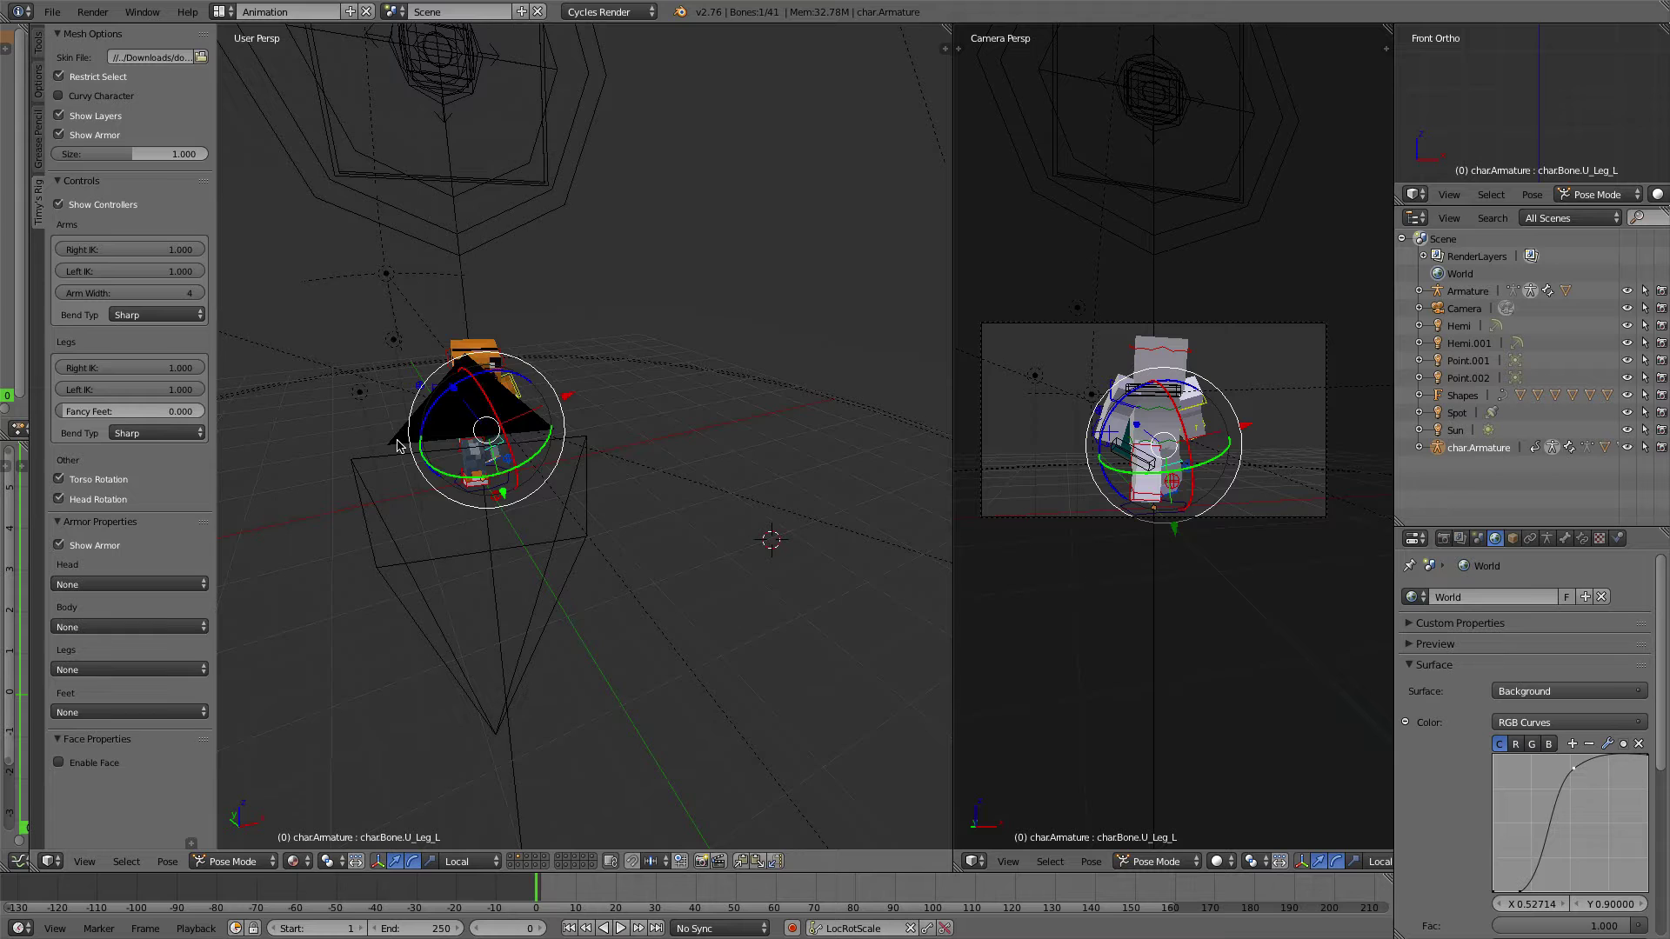
pyautogui.moveTo(397, 446)
pyautogui.mouseDown(button='middle')
pyautogui.moveTo(556, 413)
pyautogui.moveTo(419, 433)
pyautogui.mouseUp(button='middle')
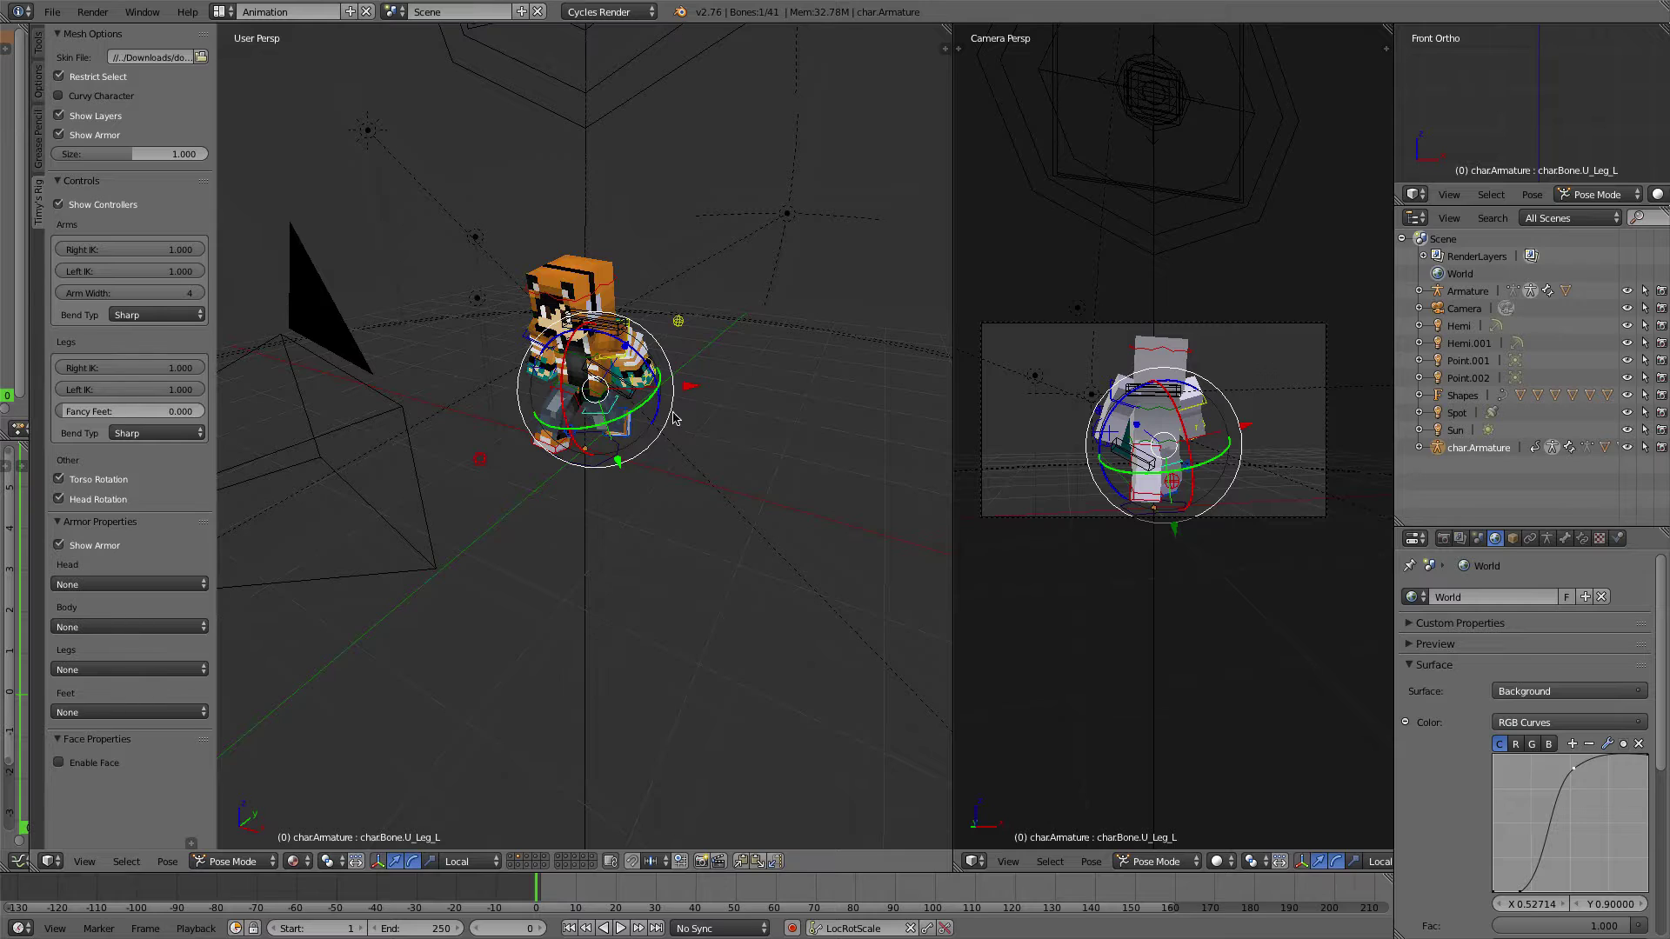
pyautogui.press('KP_0')
pyautogui.scroll(4, 776, 485)
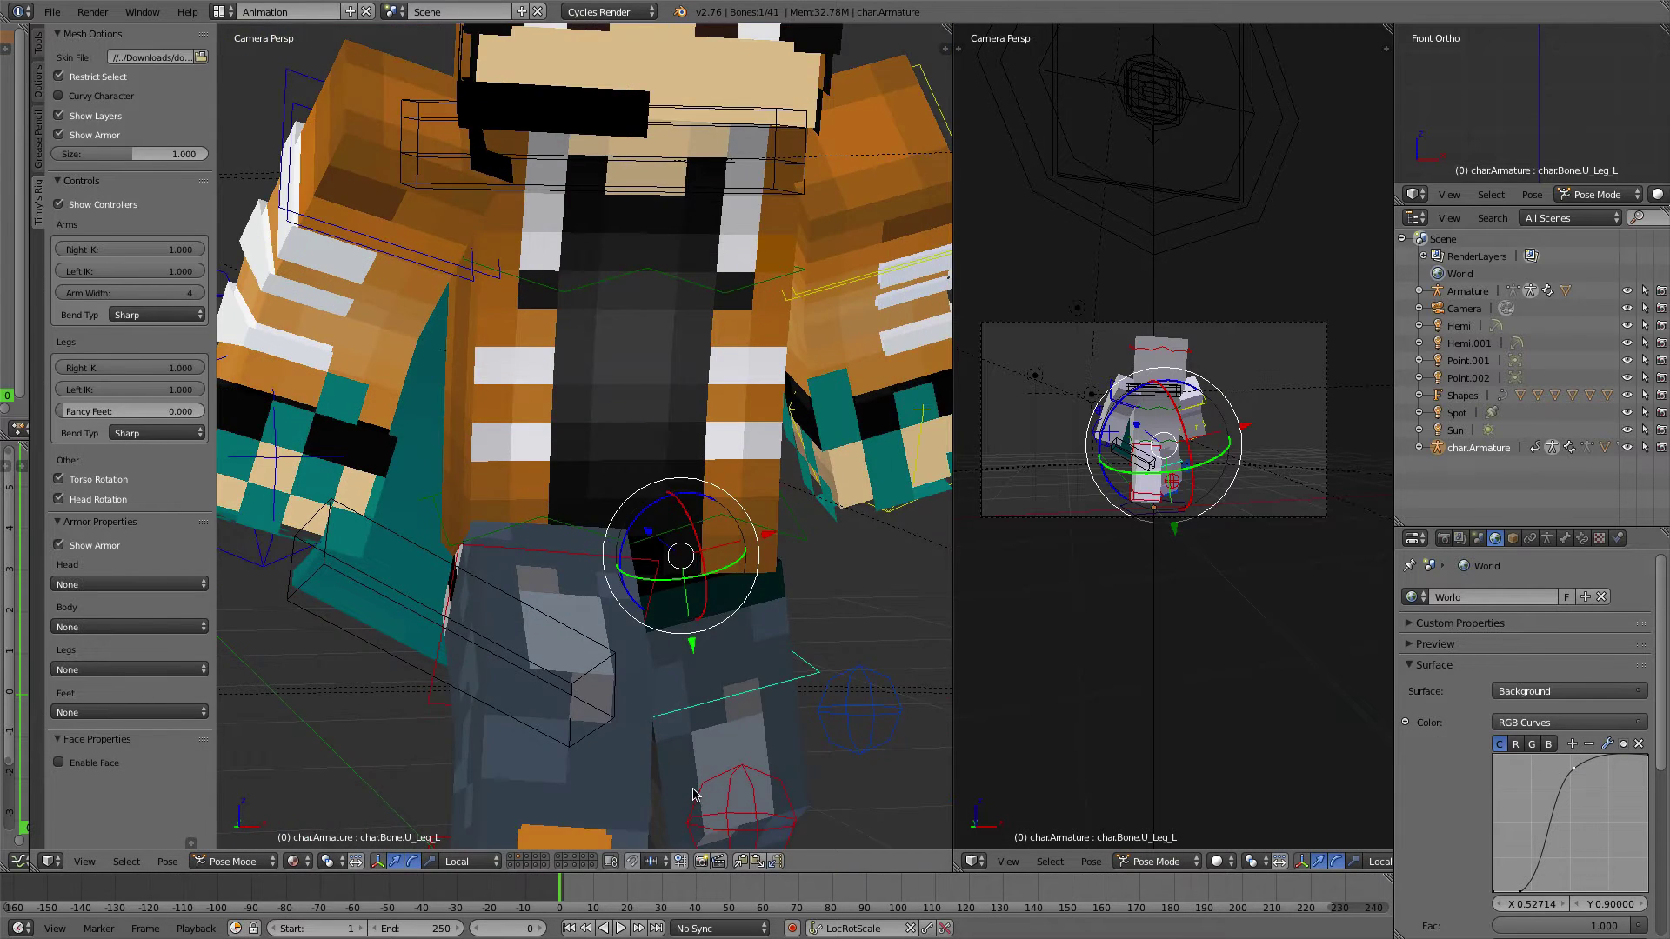
pyautogui.press('Home')
pyautogui.scroll(2, 759, 418)
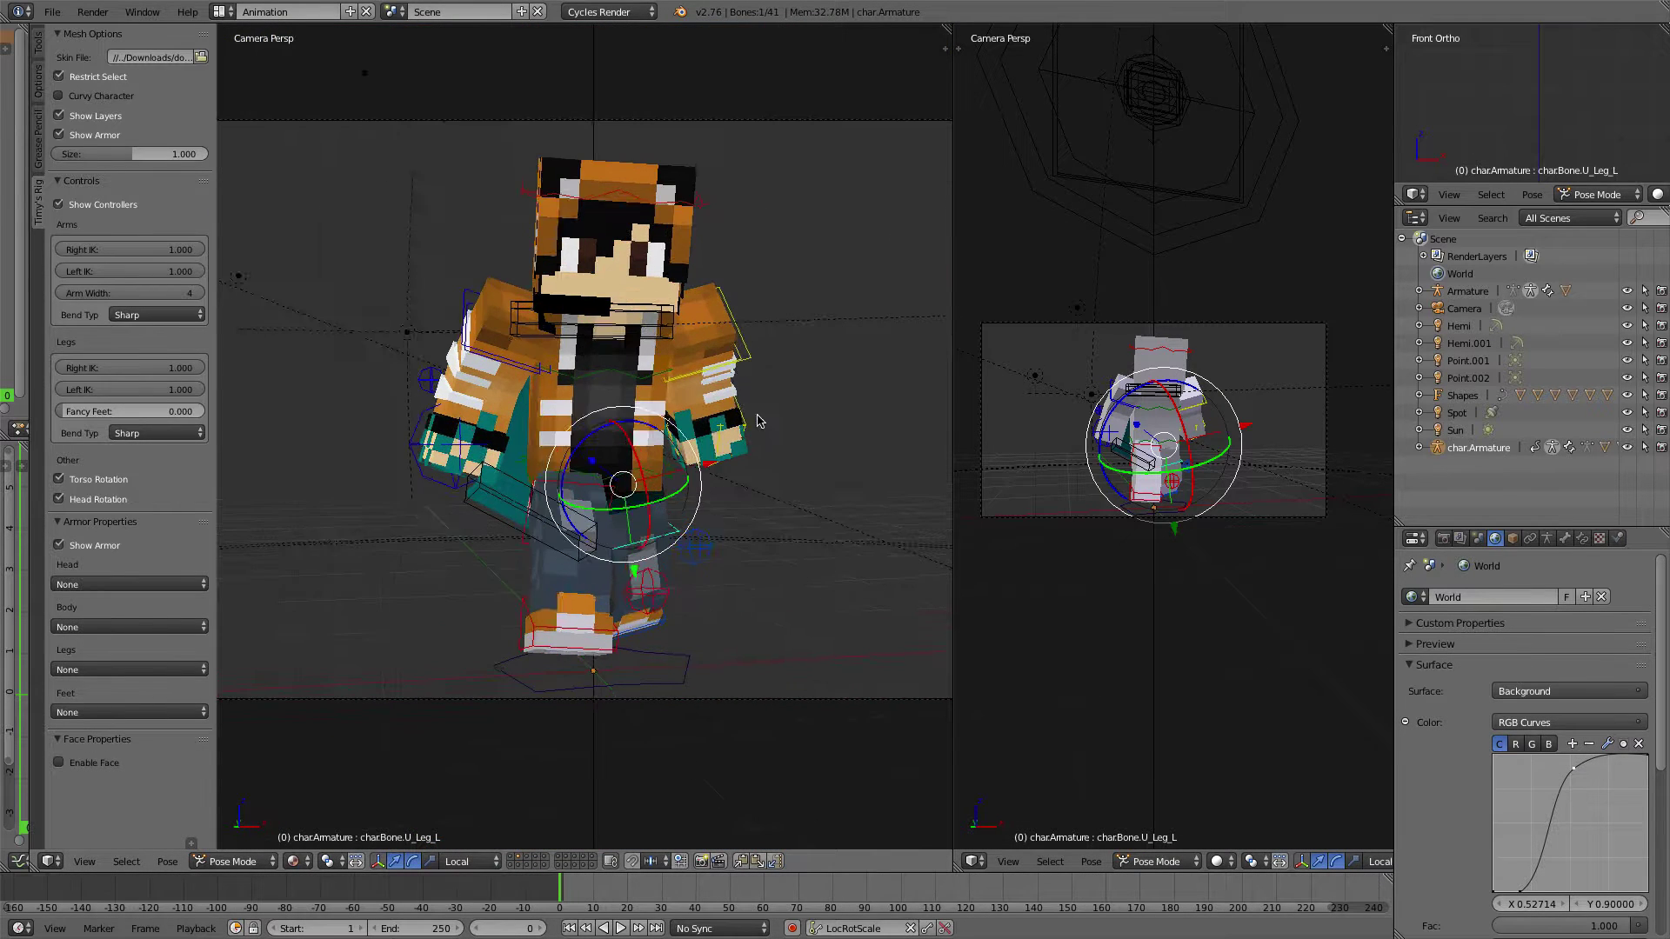
pyautogui.moveTo(765, 391); pyautogui.dragTo(827, 389, button='middle')
pyautogui.scroll(3, 628, 533)
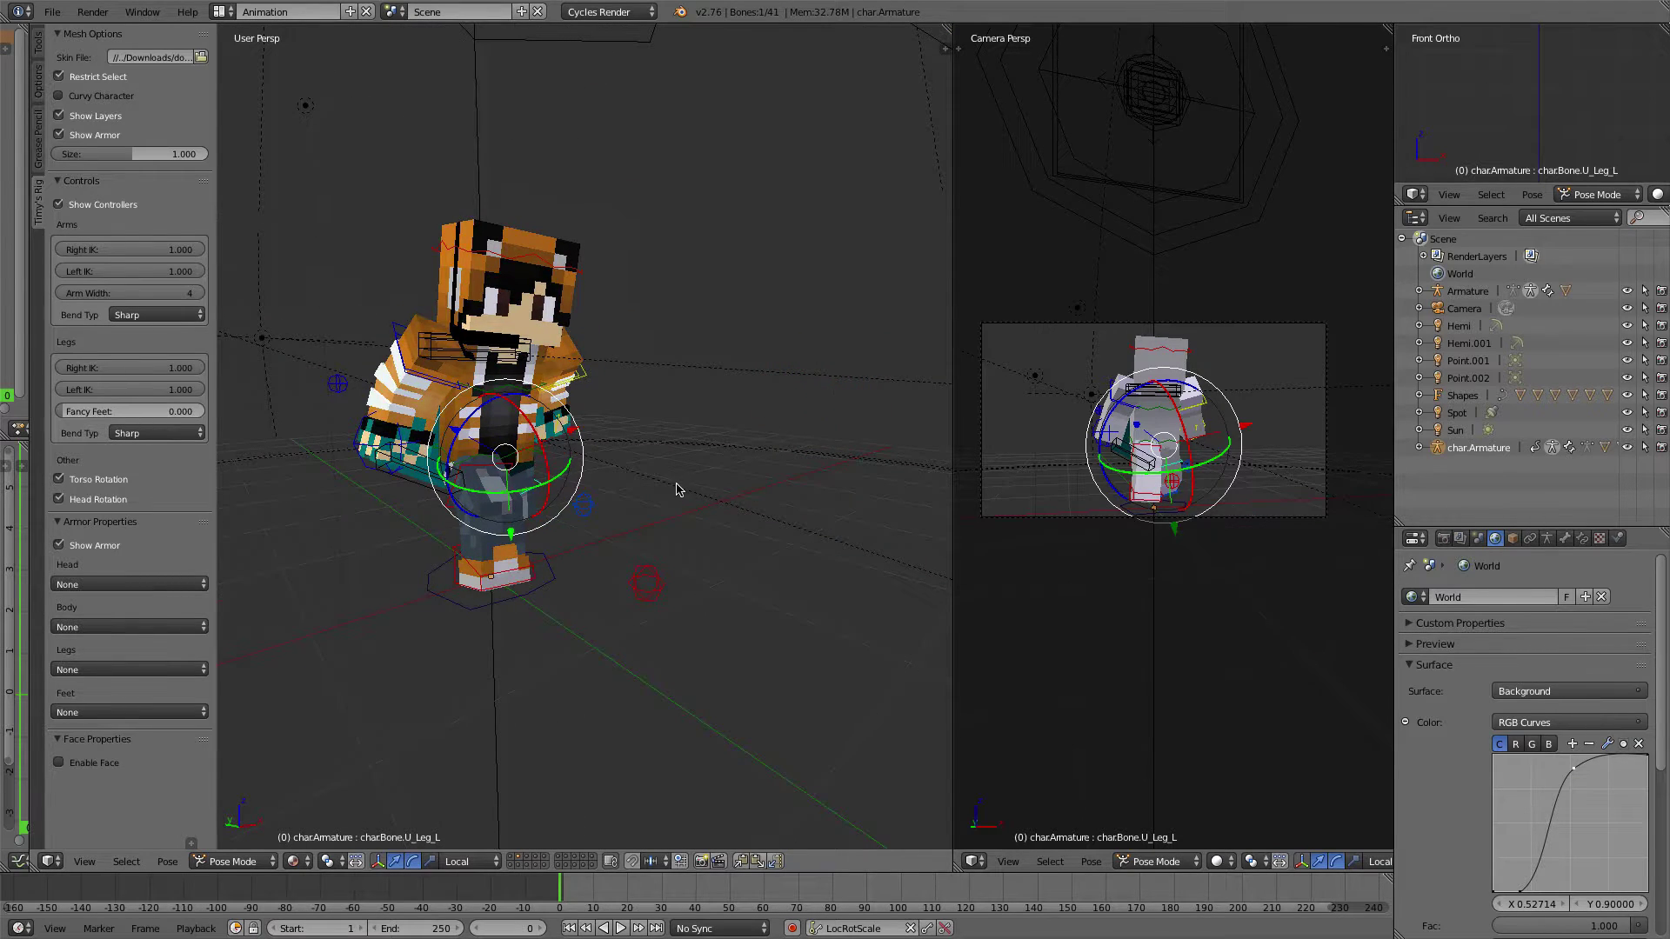
pyautogui.scroll(-4, 676, 490)
pyautogui.moveTo(668, 490); pyautogui.dragTo(534, 595, button='middle')
pyautogui.scroll(5, 557, 531)
pyautogui.moveTo(667, 367); pyautogui.dragTo(613, 342, button='middle')
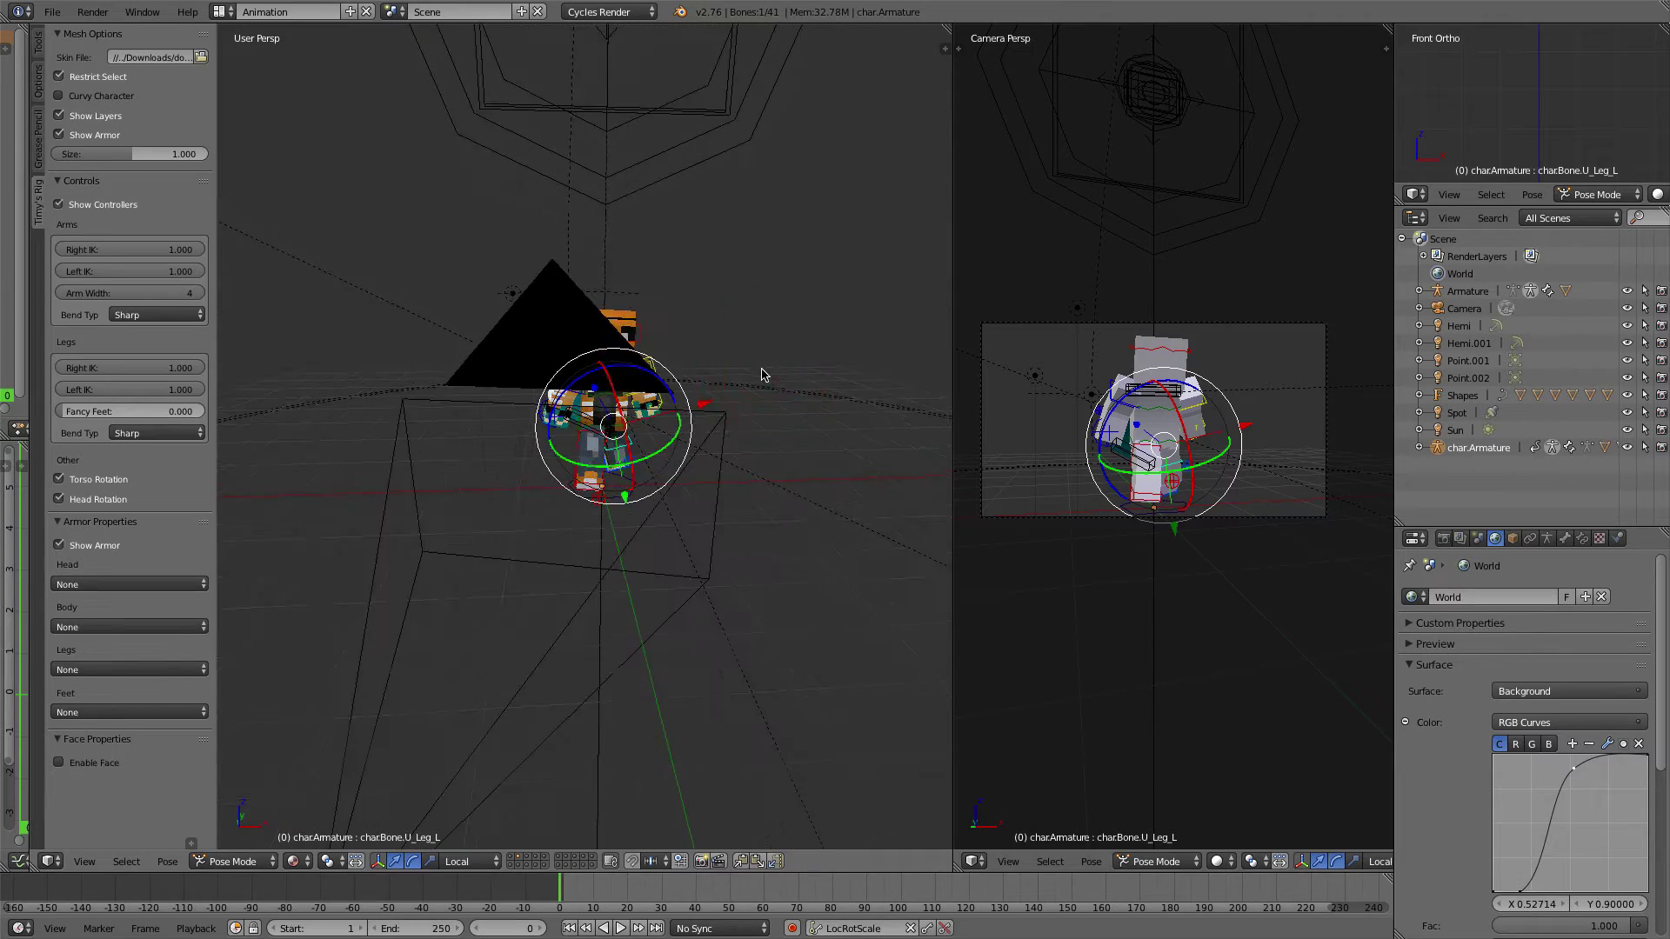
pyautogui.press('KP_0')
pyautogui.scroll(1, 677, 467)
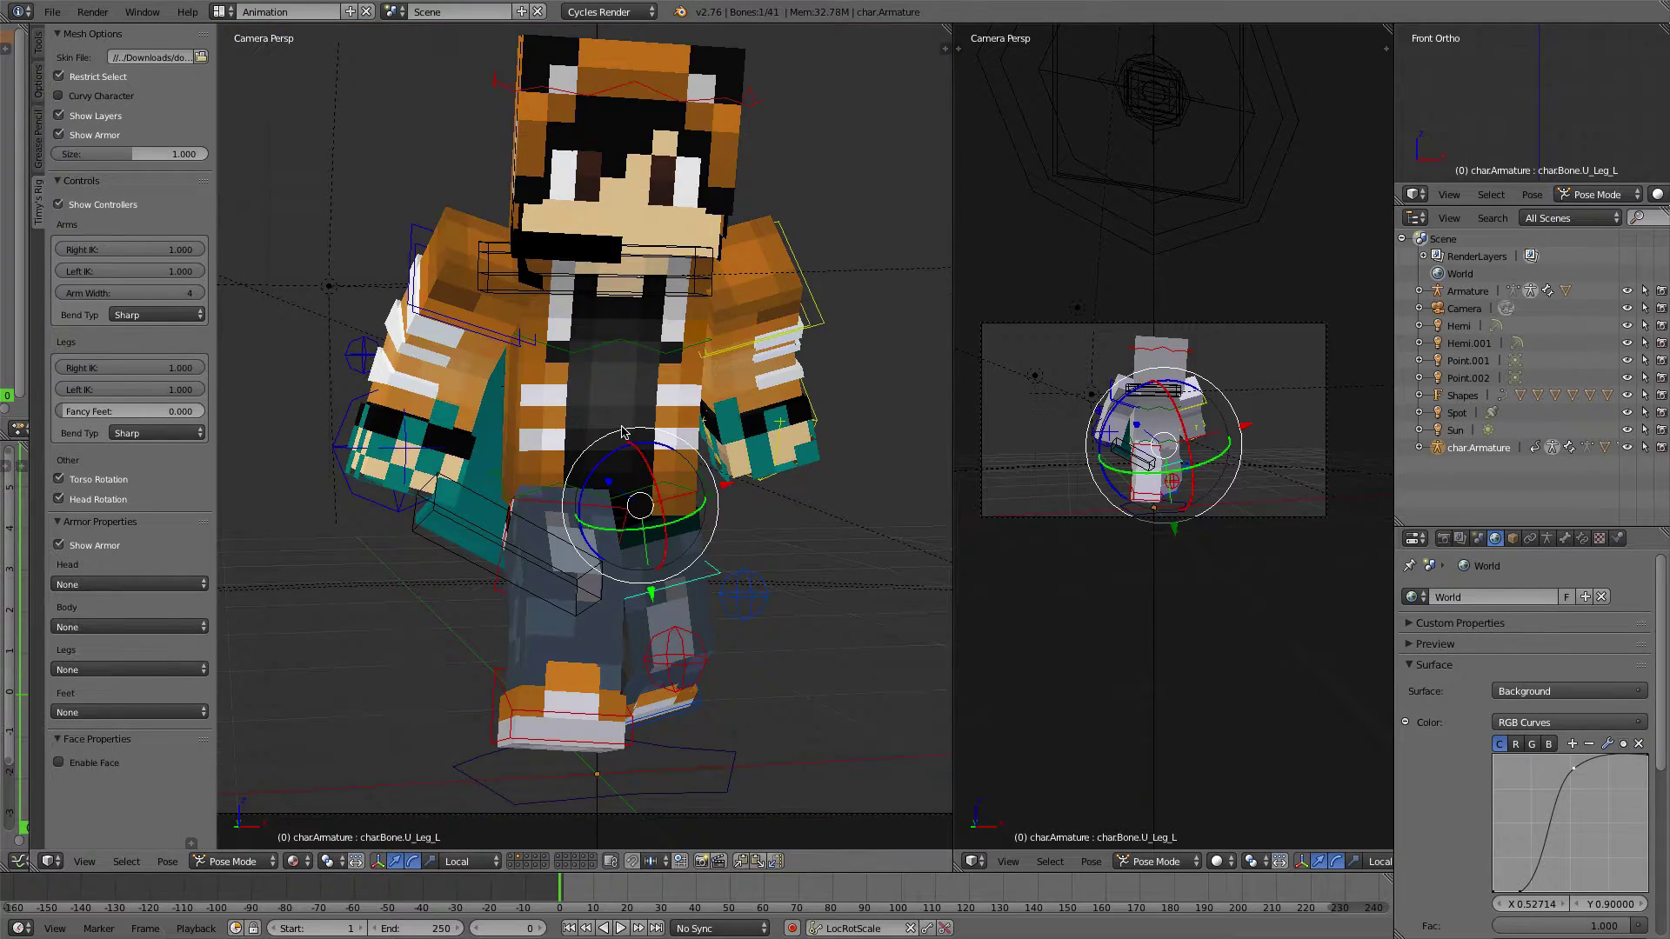
pyautogui.scroll(-2, 560, 403)
pyautogui.keyDown('shift'); pyautogui.moveTo(755, 314); pyautogui.dragTo(623, 447, button='middle'); pyautogui.keyUp('shift')
pyautogui.press('KP_0')
pyautogui.scroll(4, 750, 390)
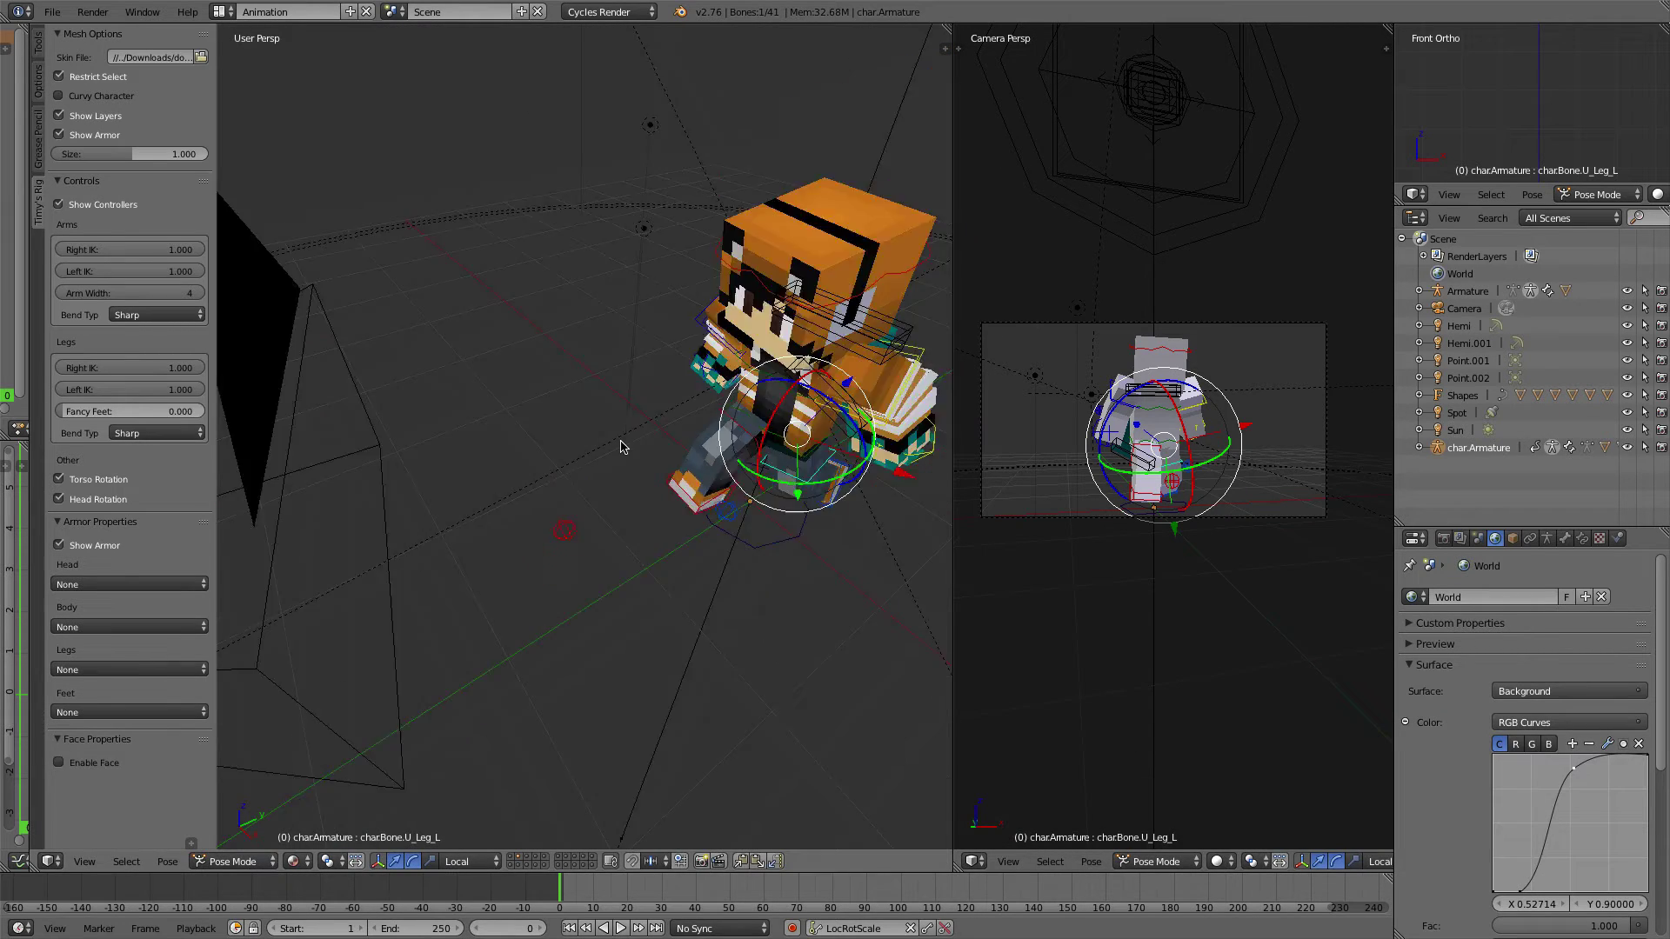
pyautogui.scroll(-4, 623, 447)
pyautogui.keyDown('shift'); pyautogui.moveTo(801, 396); pyautogui.dragTo(608, 379, button='middle'); pyautogui.keyUp('shift')
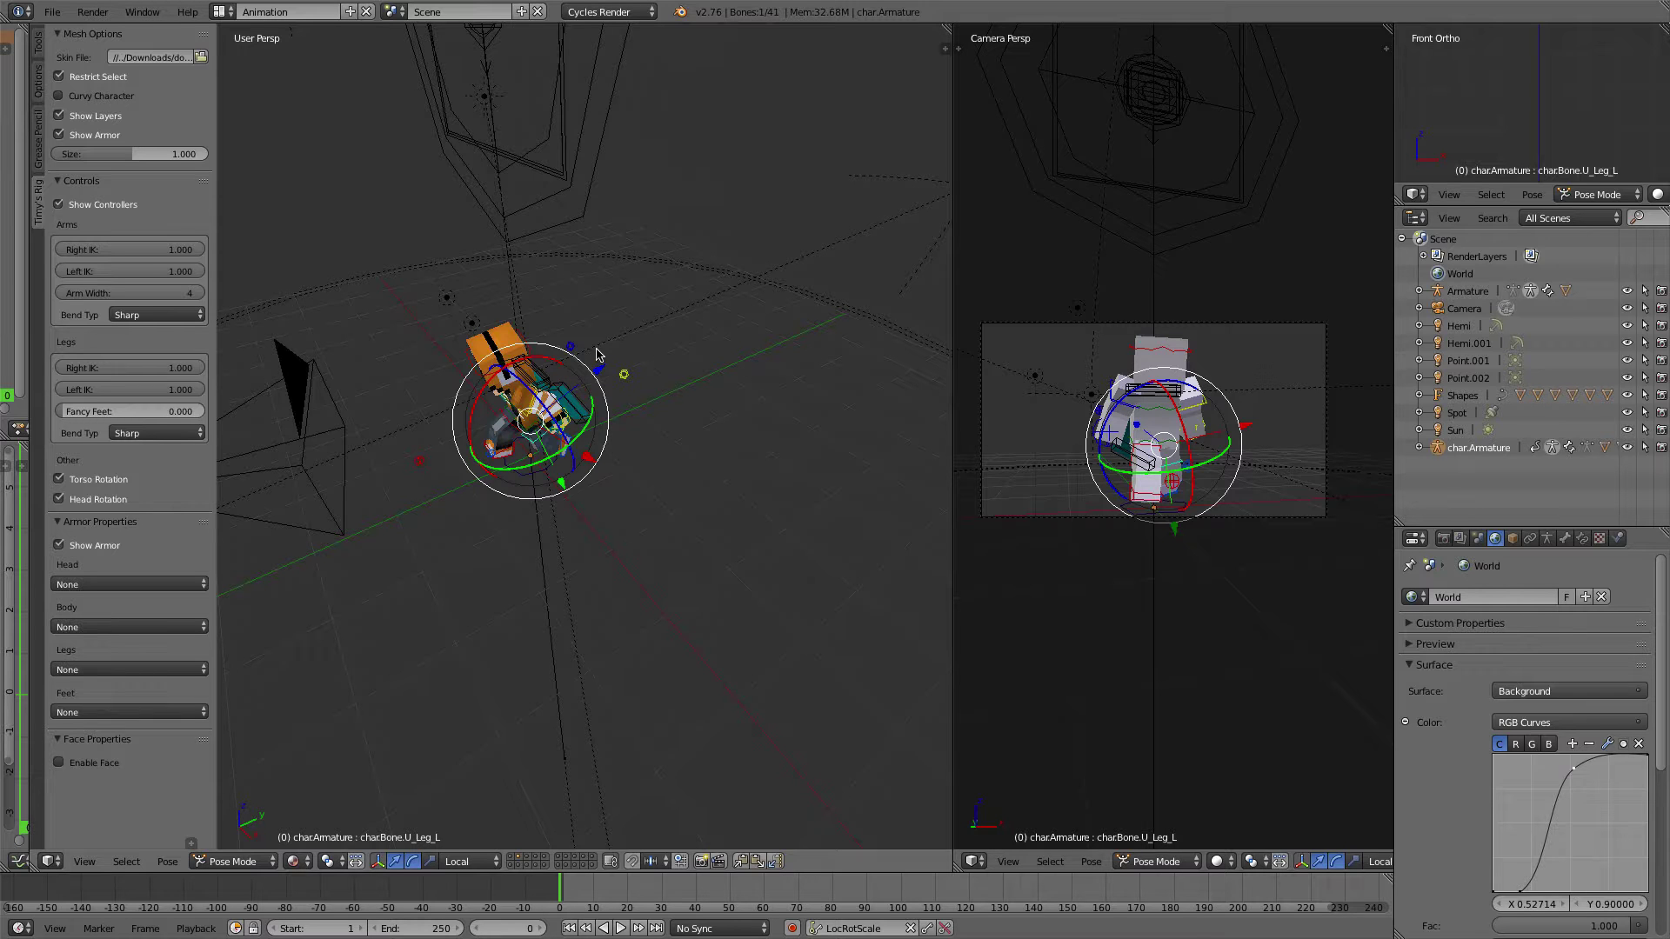
pyautogui.scroll(6, 566, 385)
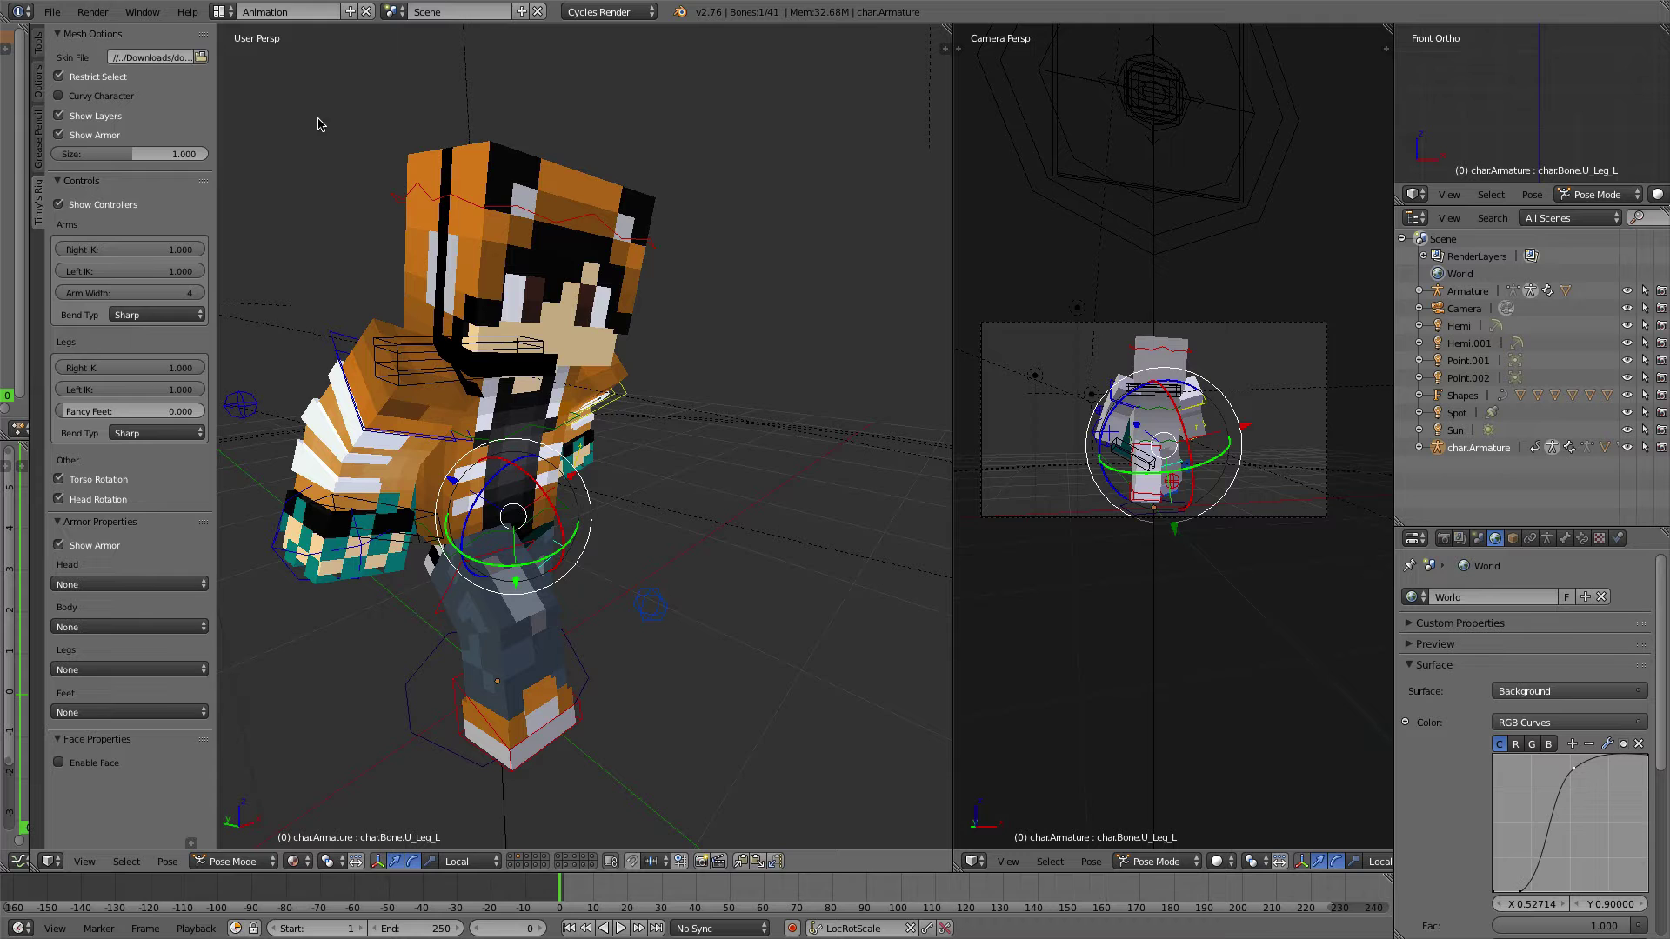
pyautogui.moveTo(30, 15)
pyautogui.moveTo(826, 426); pyautogui.dragTo(629, 462, button='middle')
pyautogui.scroll(4, 633, 411)
pyautogui.scroll(-6, 634, 416)
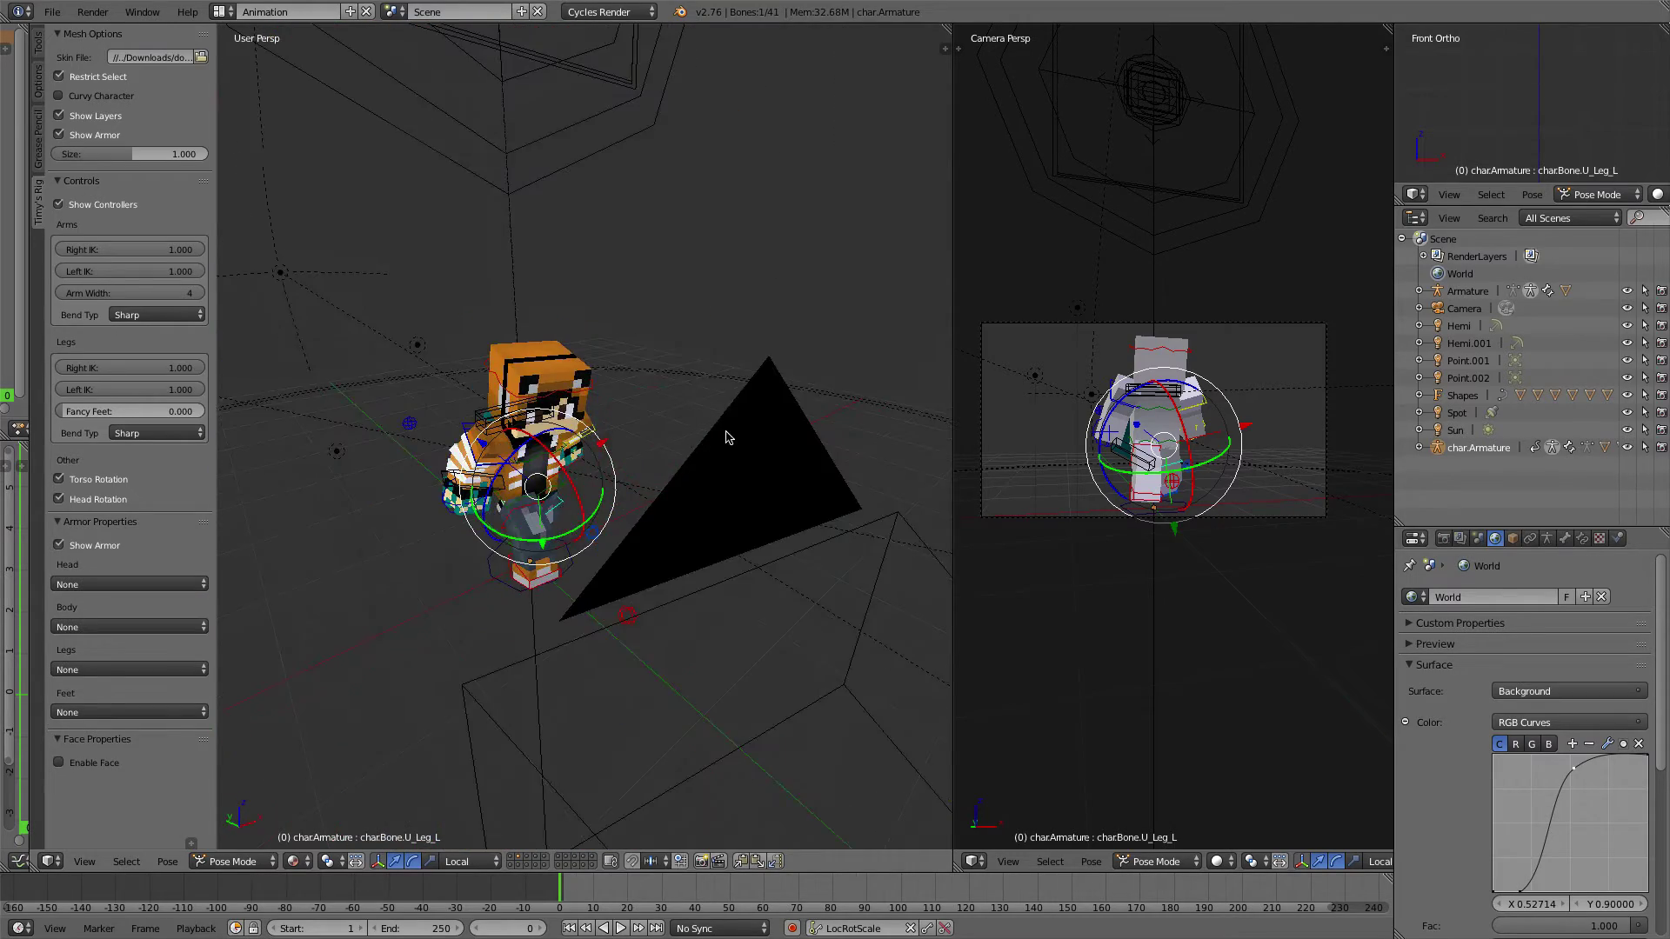
pyautogui.scroll(4, 589, 473)
pyautogui.moveTo(729, 437)
pyautogui.mouseDown(button='middle')
pyautogui.moveTo(589, 472)
pyautogui.moveTo(514, 418)
pyautogui.moveTo(740, 418)
pyautogui.mouseUp(button='middle')
pyautogui.moveTo(739, 417); pyautogui.dragTo(597, 376, button='middle')
pyautogui.scroll(-6, 727, 420)
pyautogui.scroll(5, 701, 425)
pyautogui.scroll(-5, 597, 375)
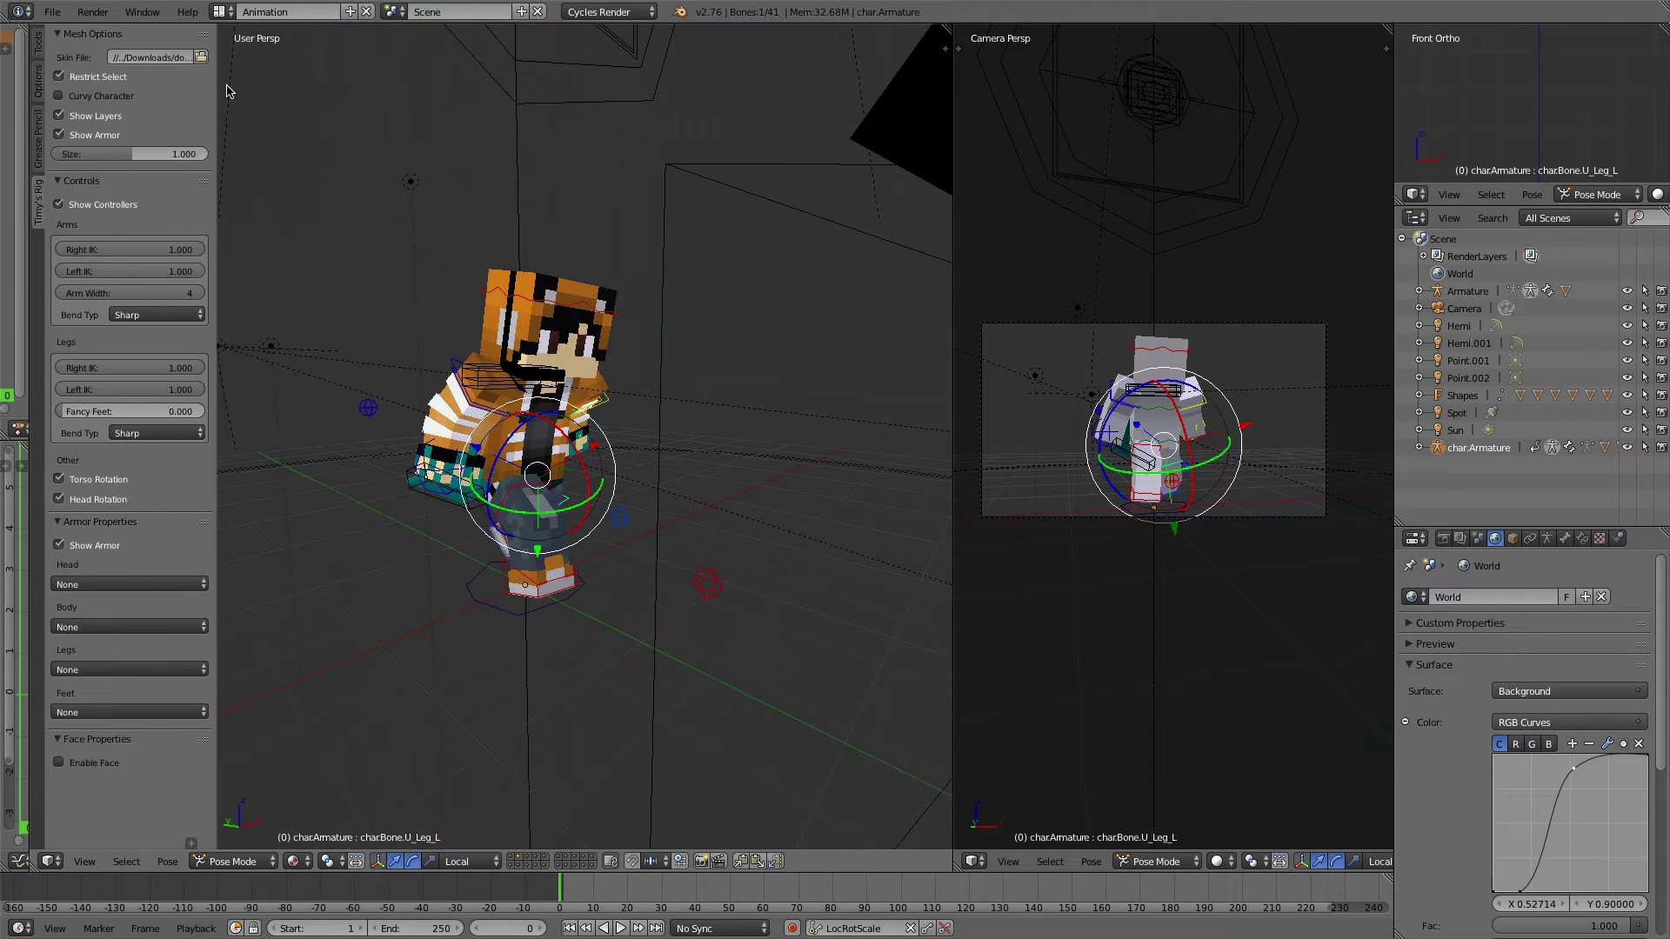
pyautogui.click(52, 11)
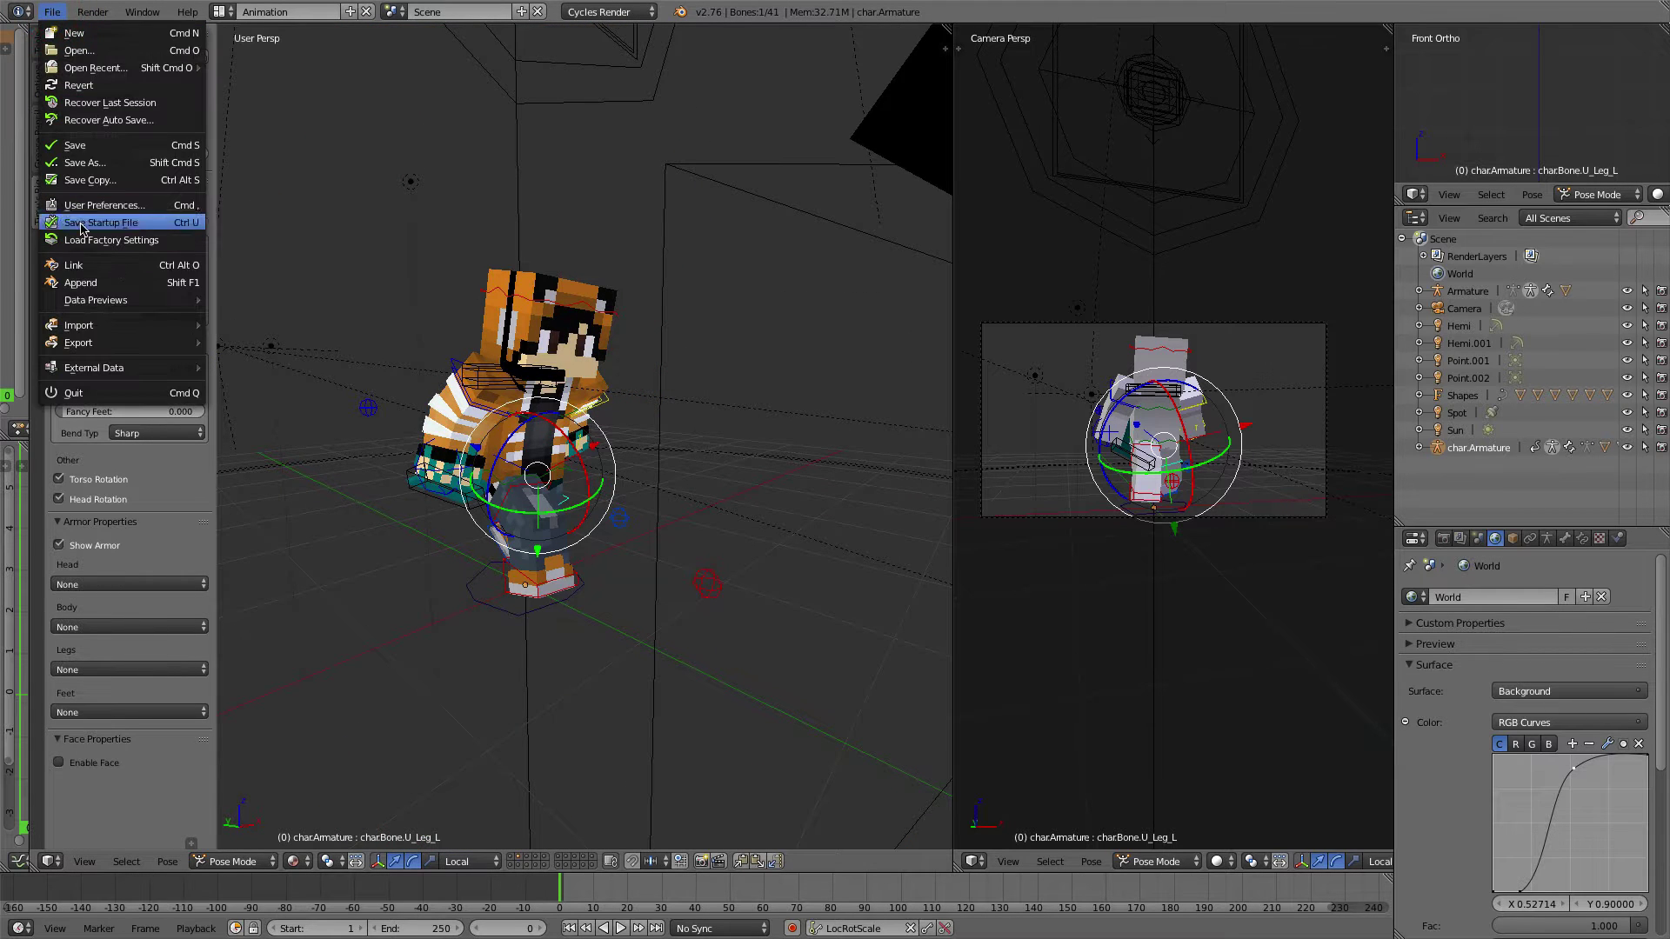
pyautogui.click(81, 280)
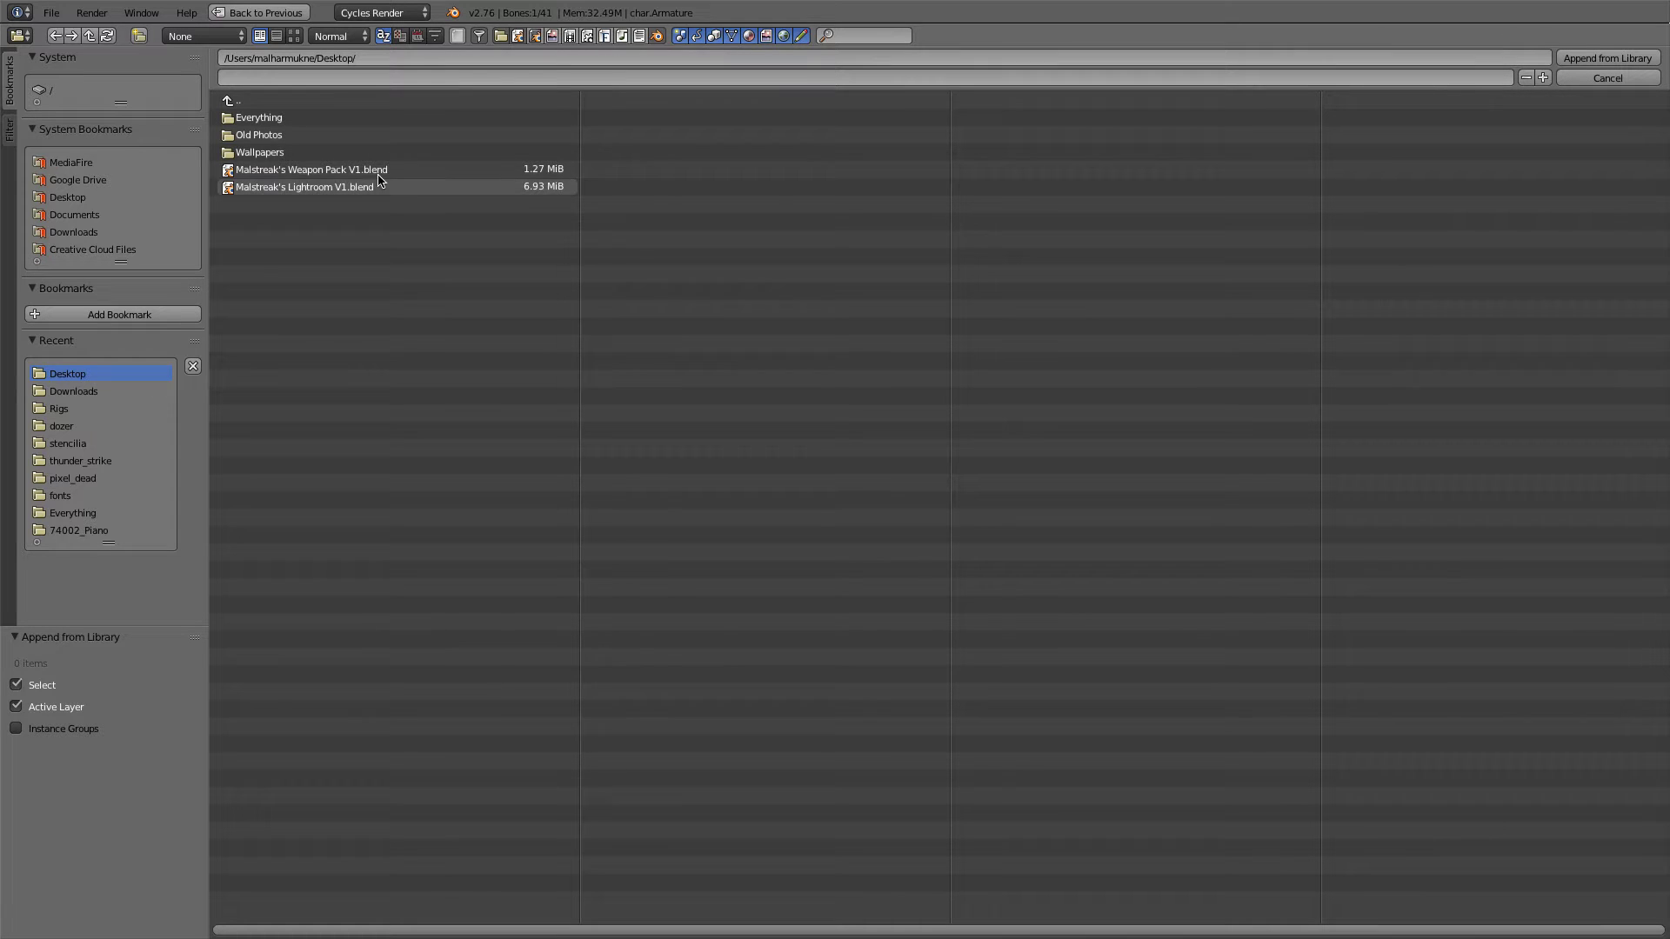
pyautogui.click(352, 119)
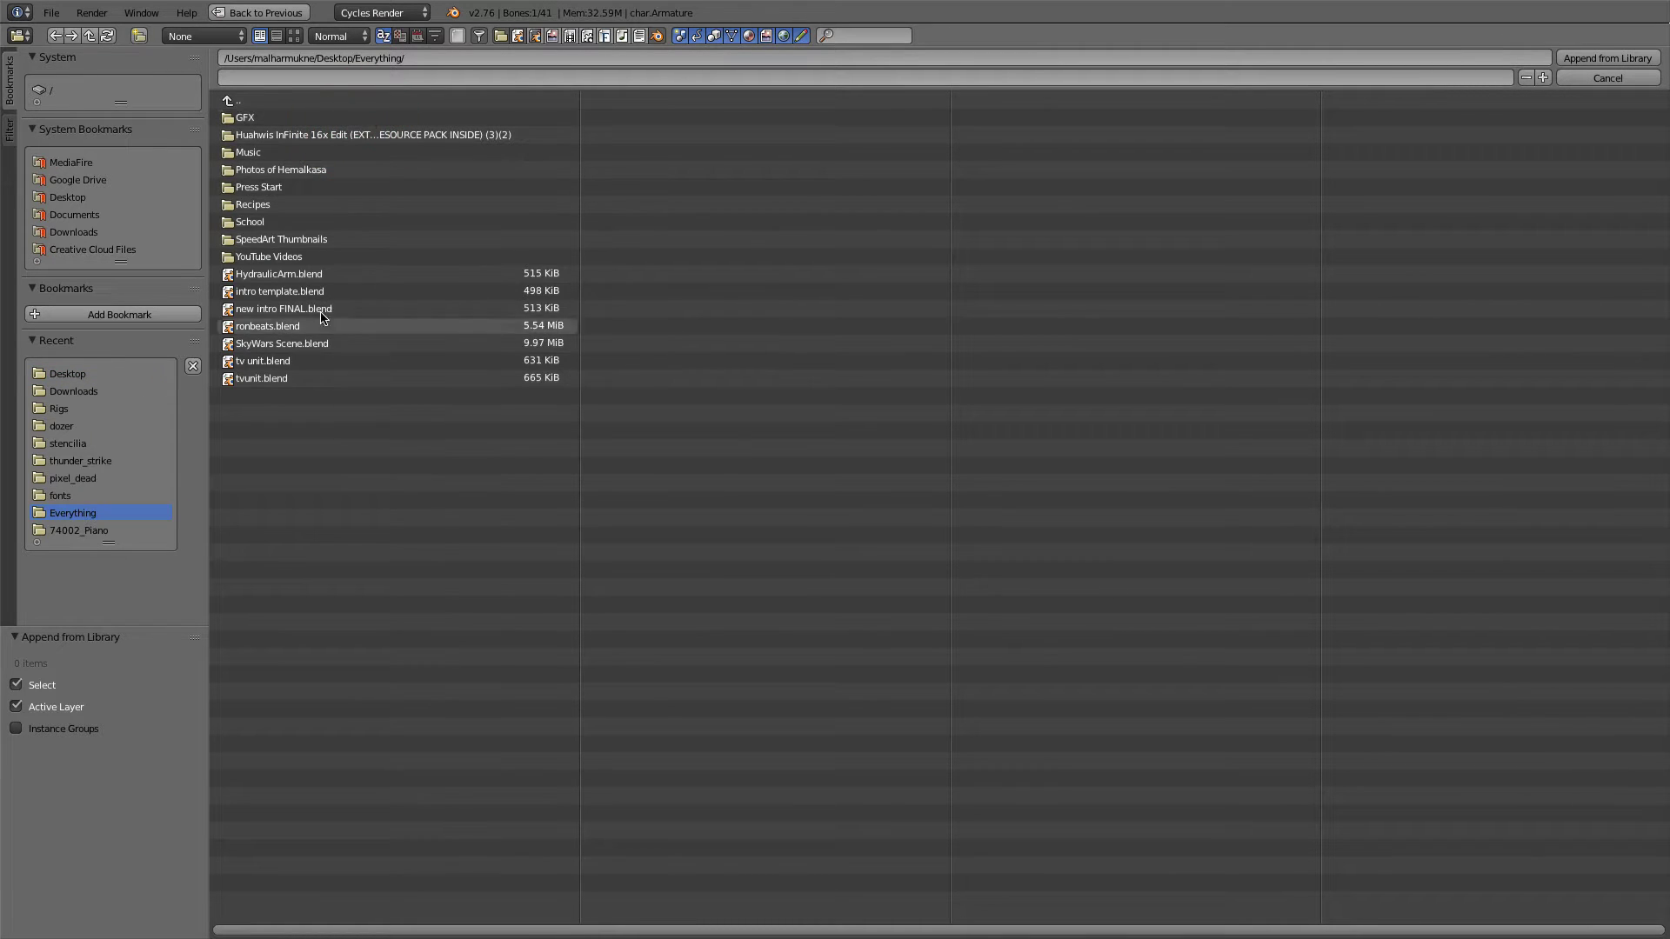
pyautogui.click(74, 235)
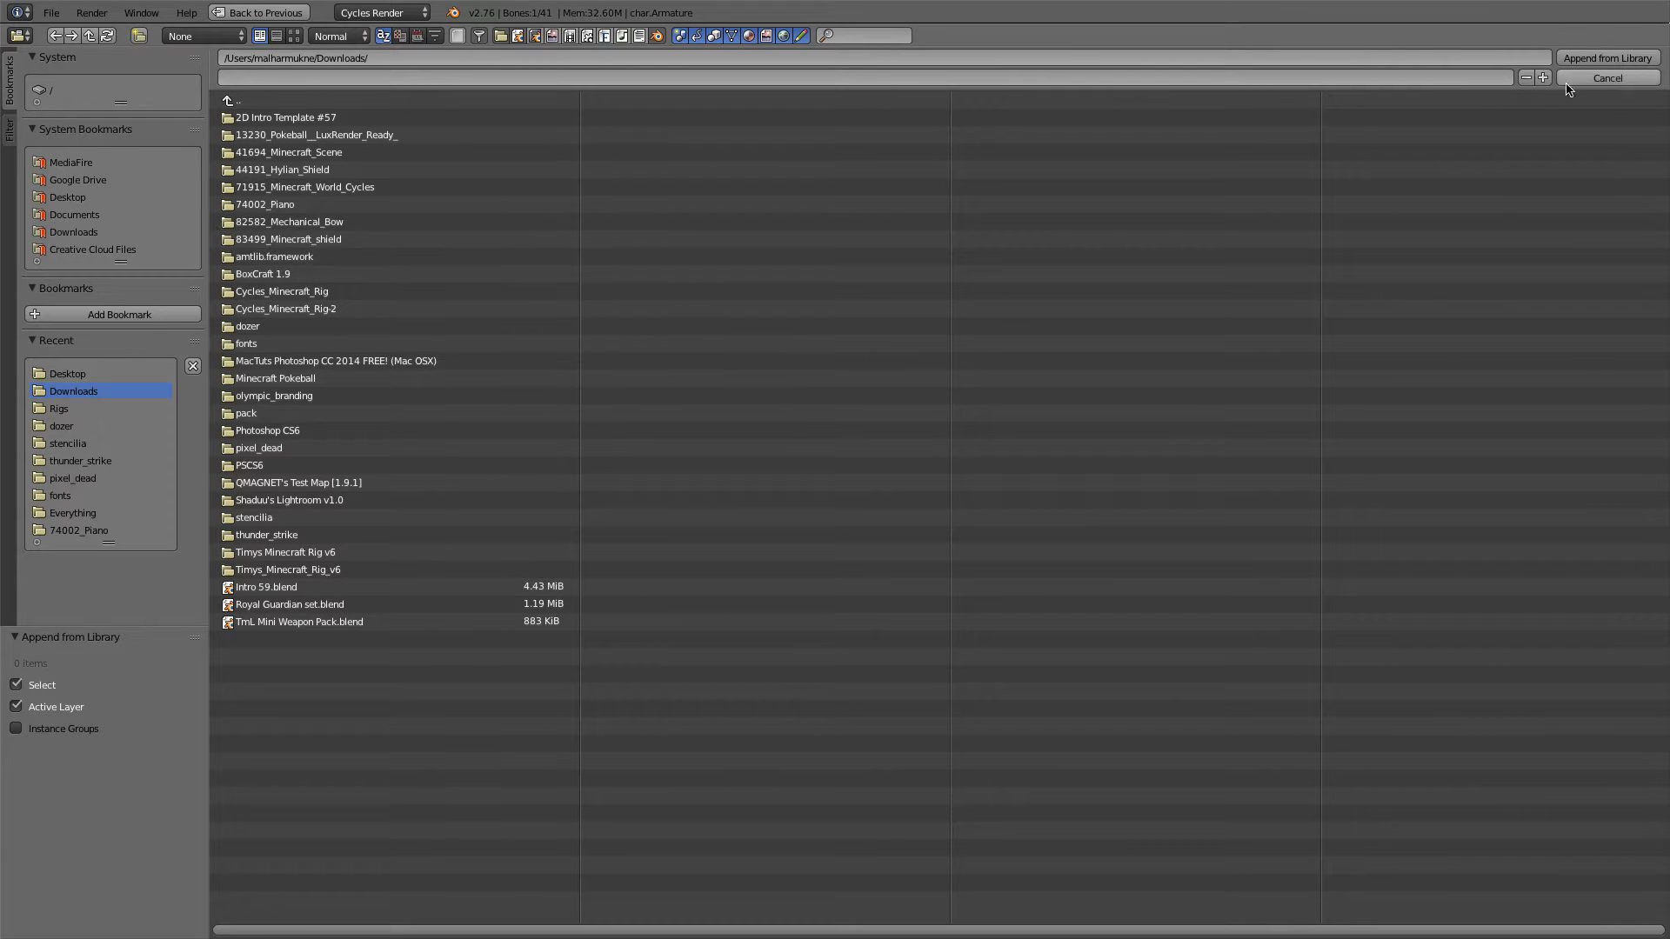
pyautogui.click(1603, 80)
pyautogui.click(583, 12)
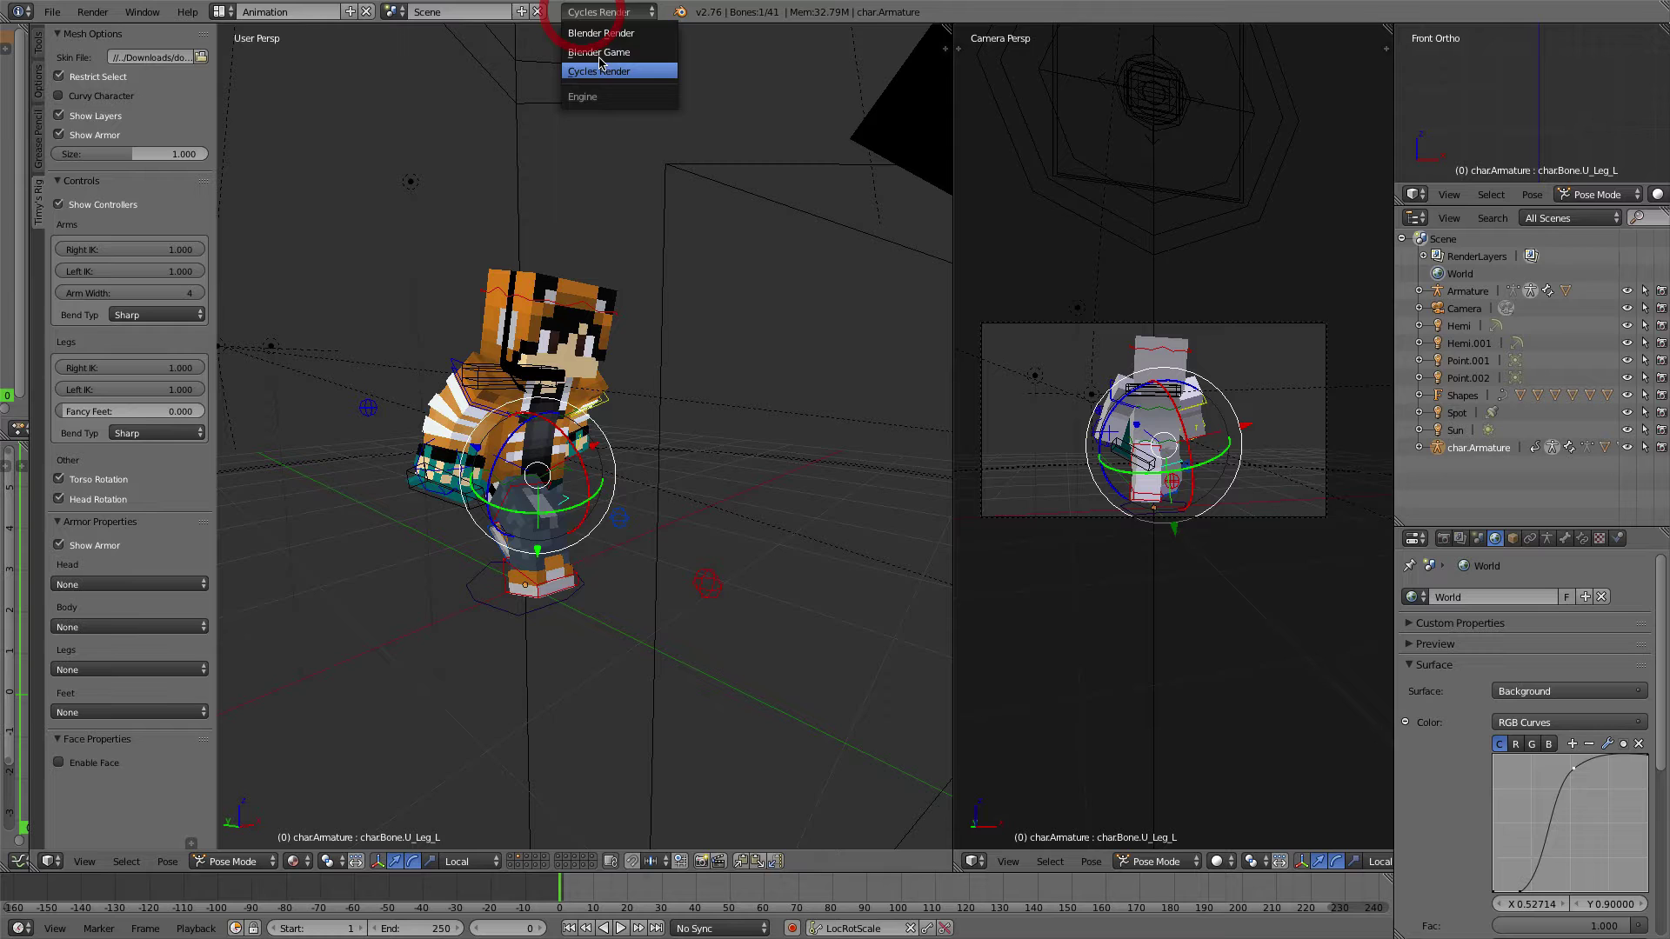
pyautogui.click(52, 13)
# Start an append from Minecraft_Item_Rig.blend in the Downloads folder Cycles_Minecraft_Rig-2 and open its Object category
pyautogui.scroll(7, 809, 383)
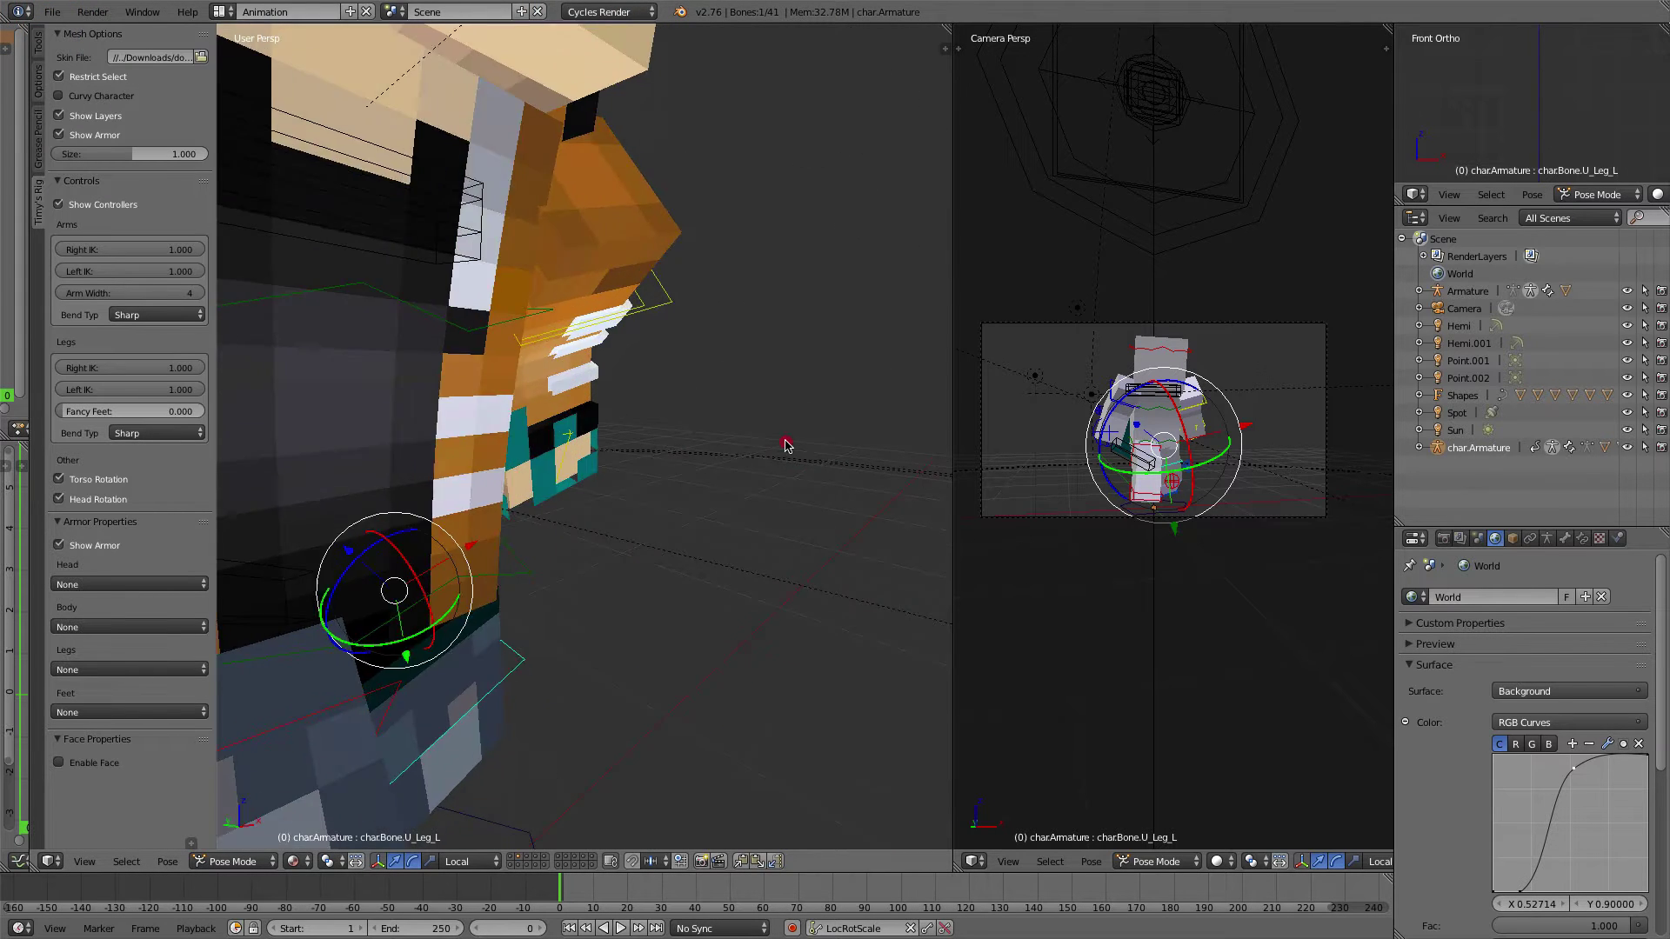
pyautogui.scroll(-8, 786, 446)
pyautogui.moveTo(787, 445); pyautogui.dragTo(661, 409, button='middle')
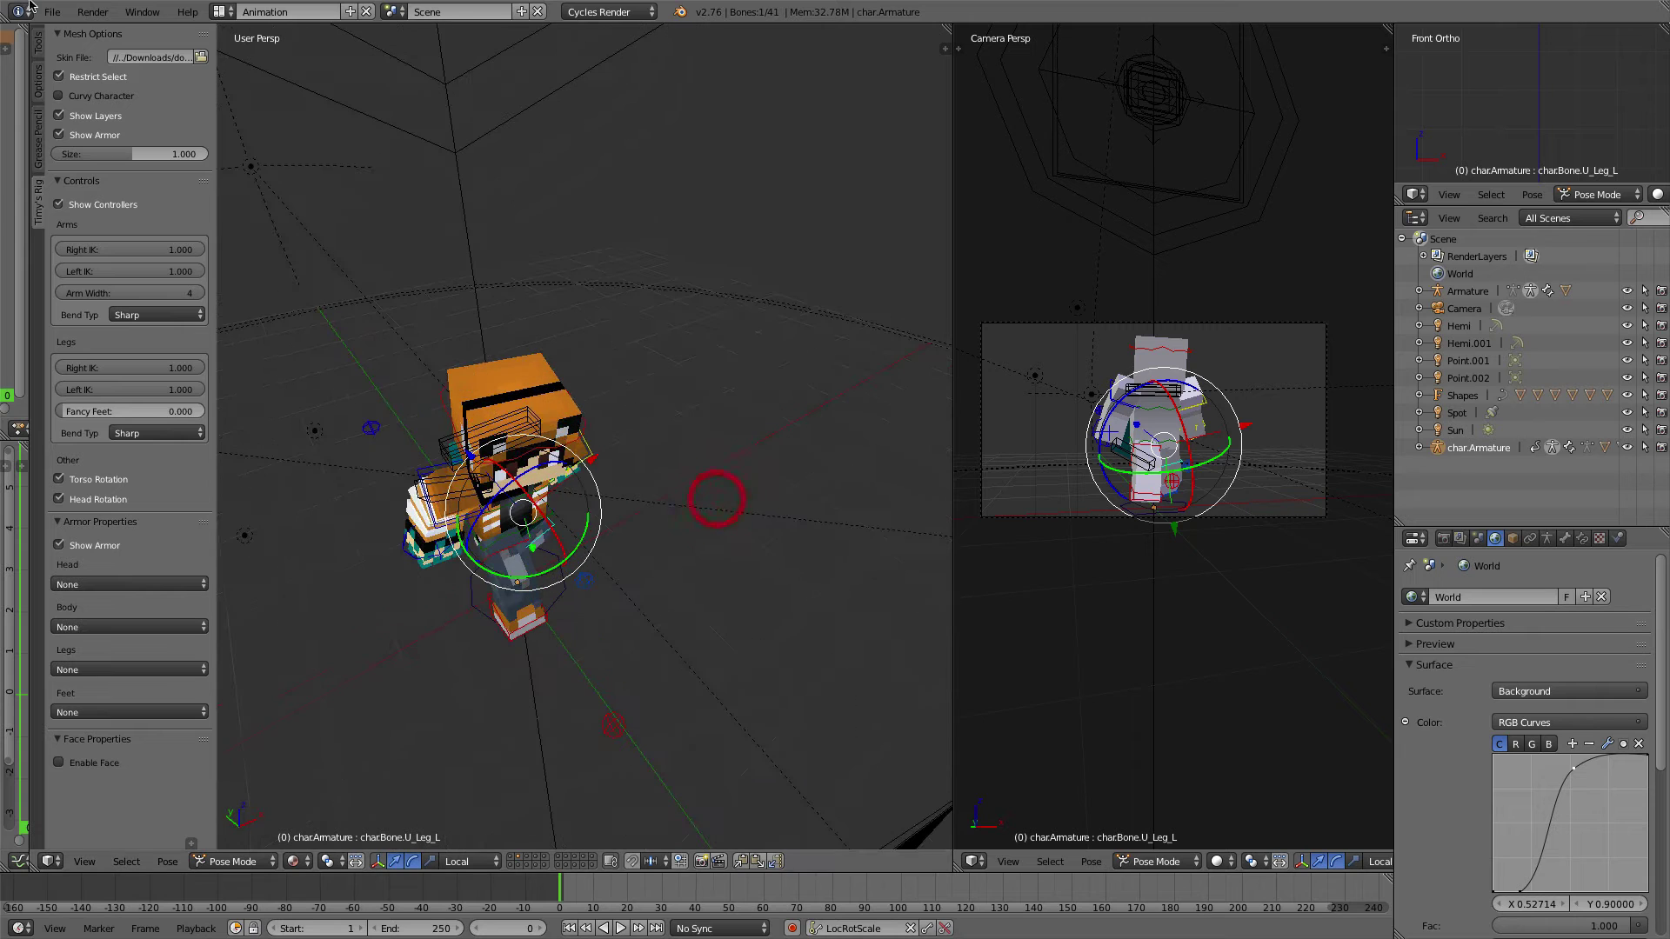
pyautogui.click(52, 12)
pyautogui.click(81, 283)
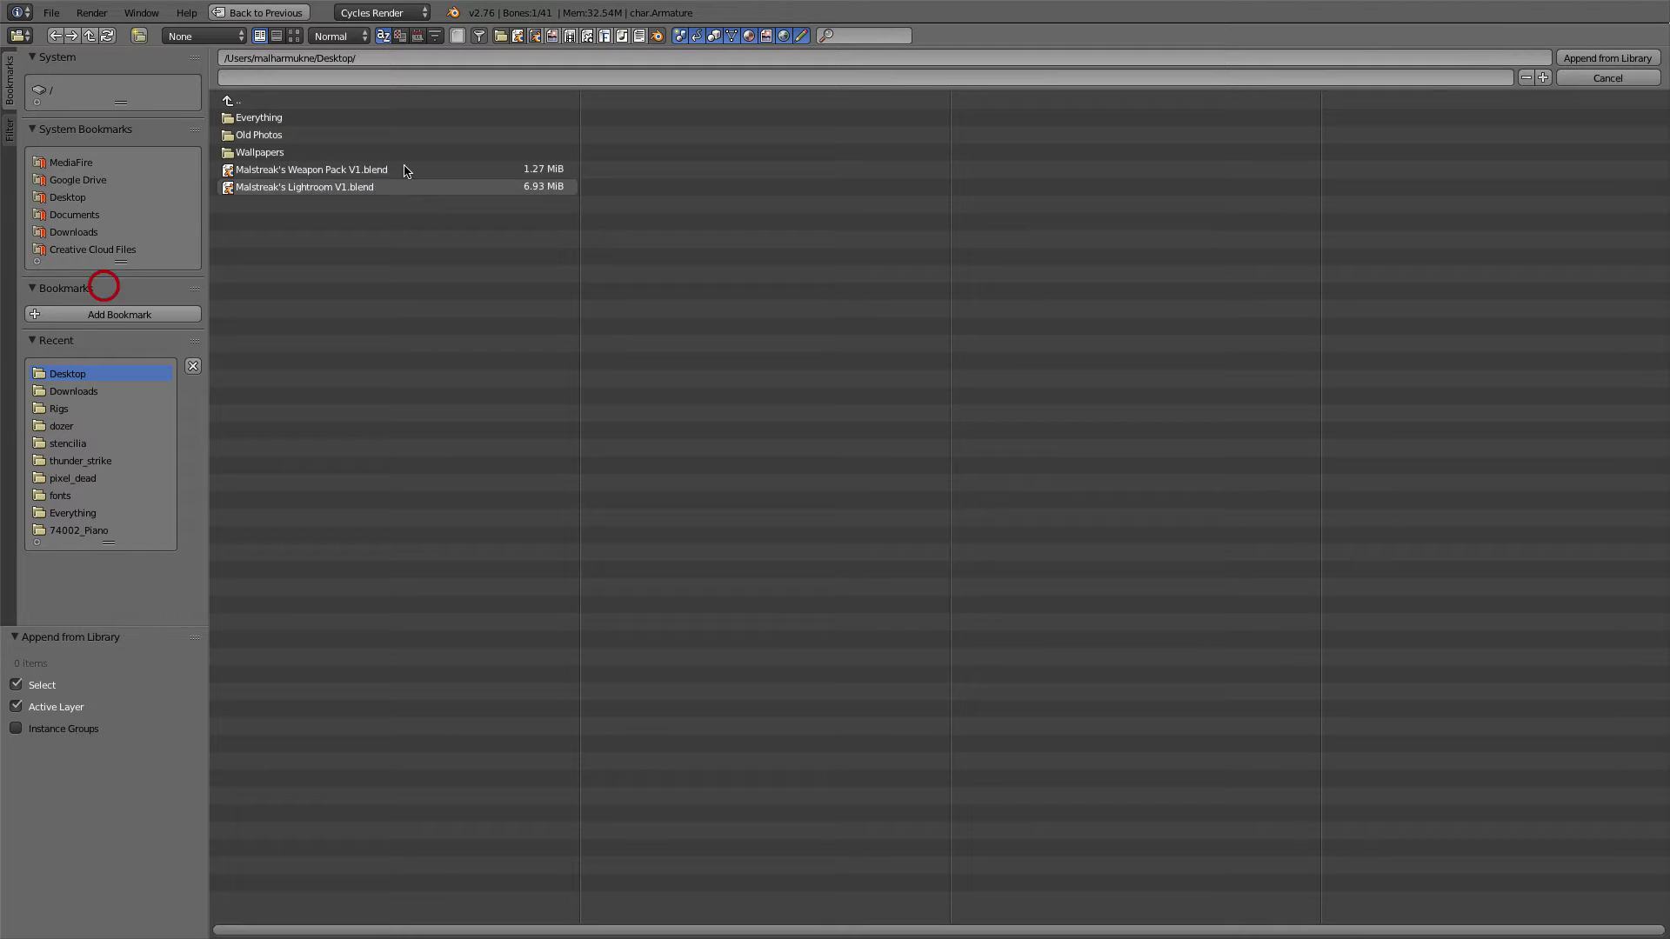
pyautogui.click(87, 234)
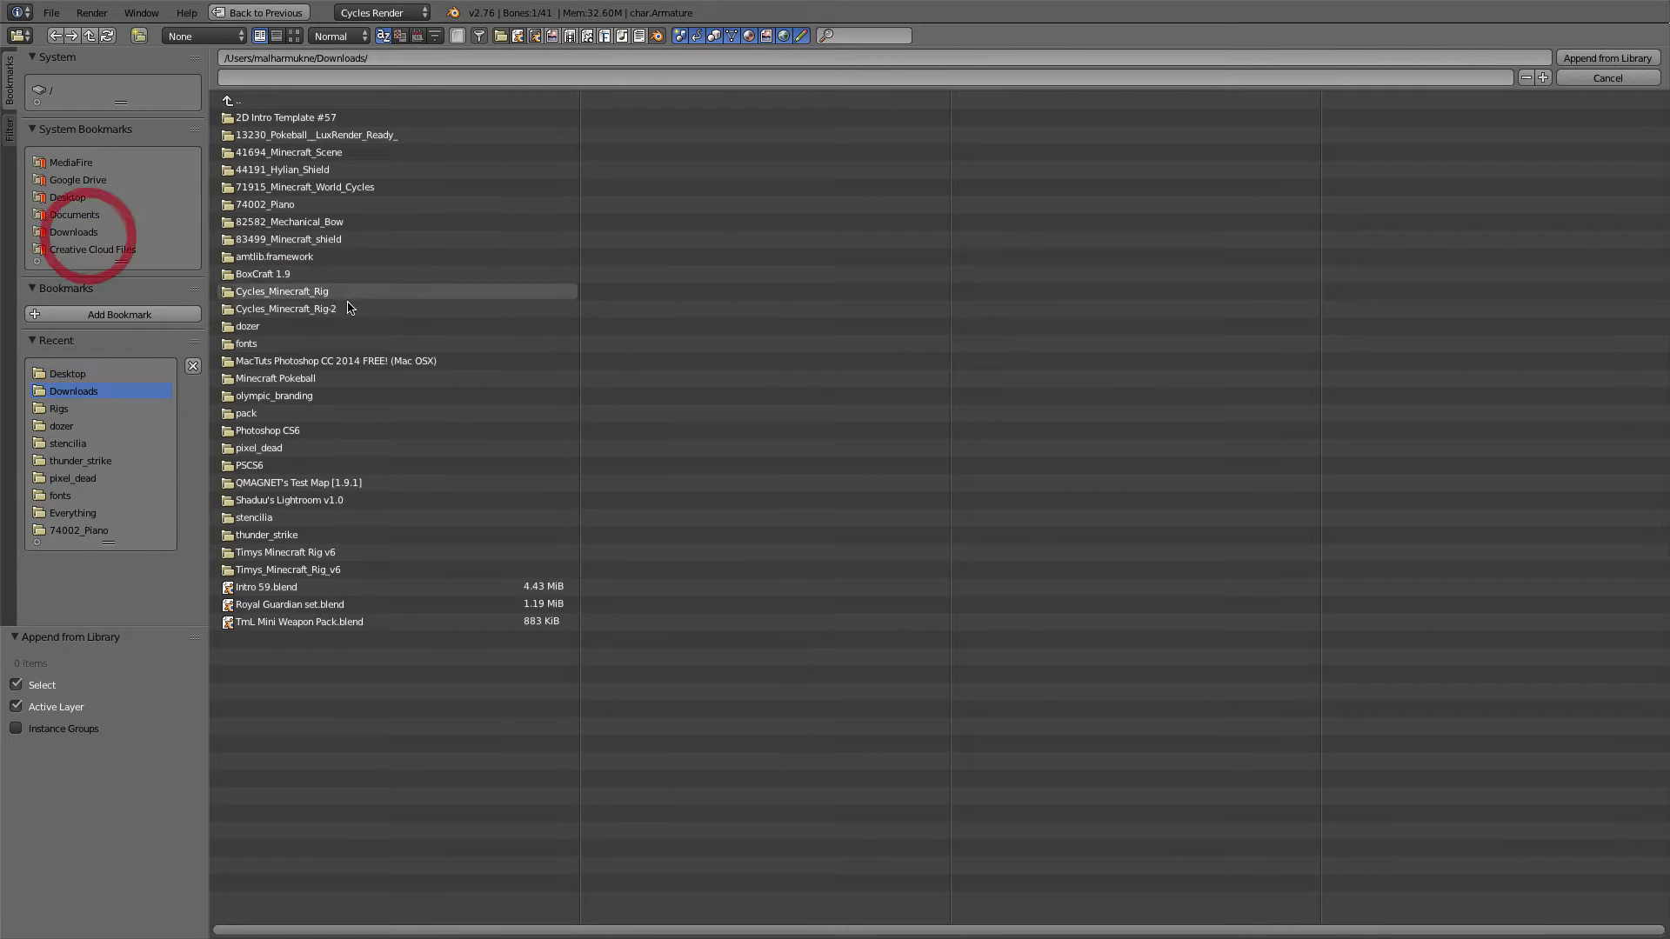
pyautogui.doubleClick(337, 301)
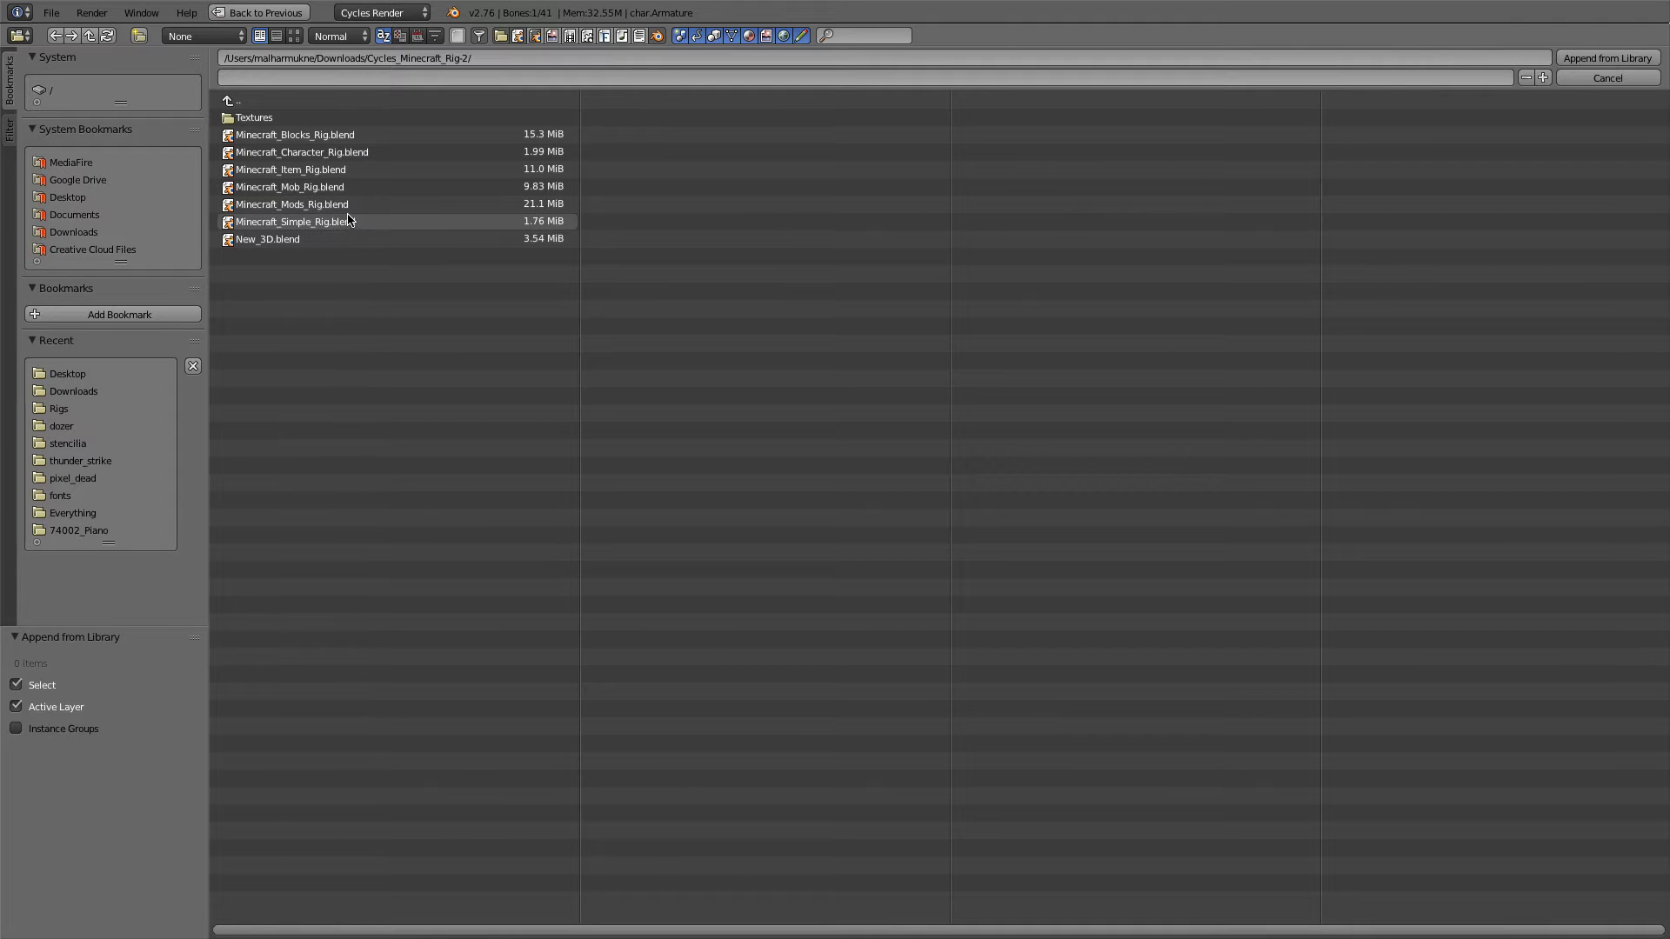
pyautogui.click(329, 172)
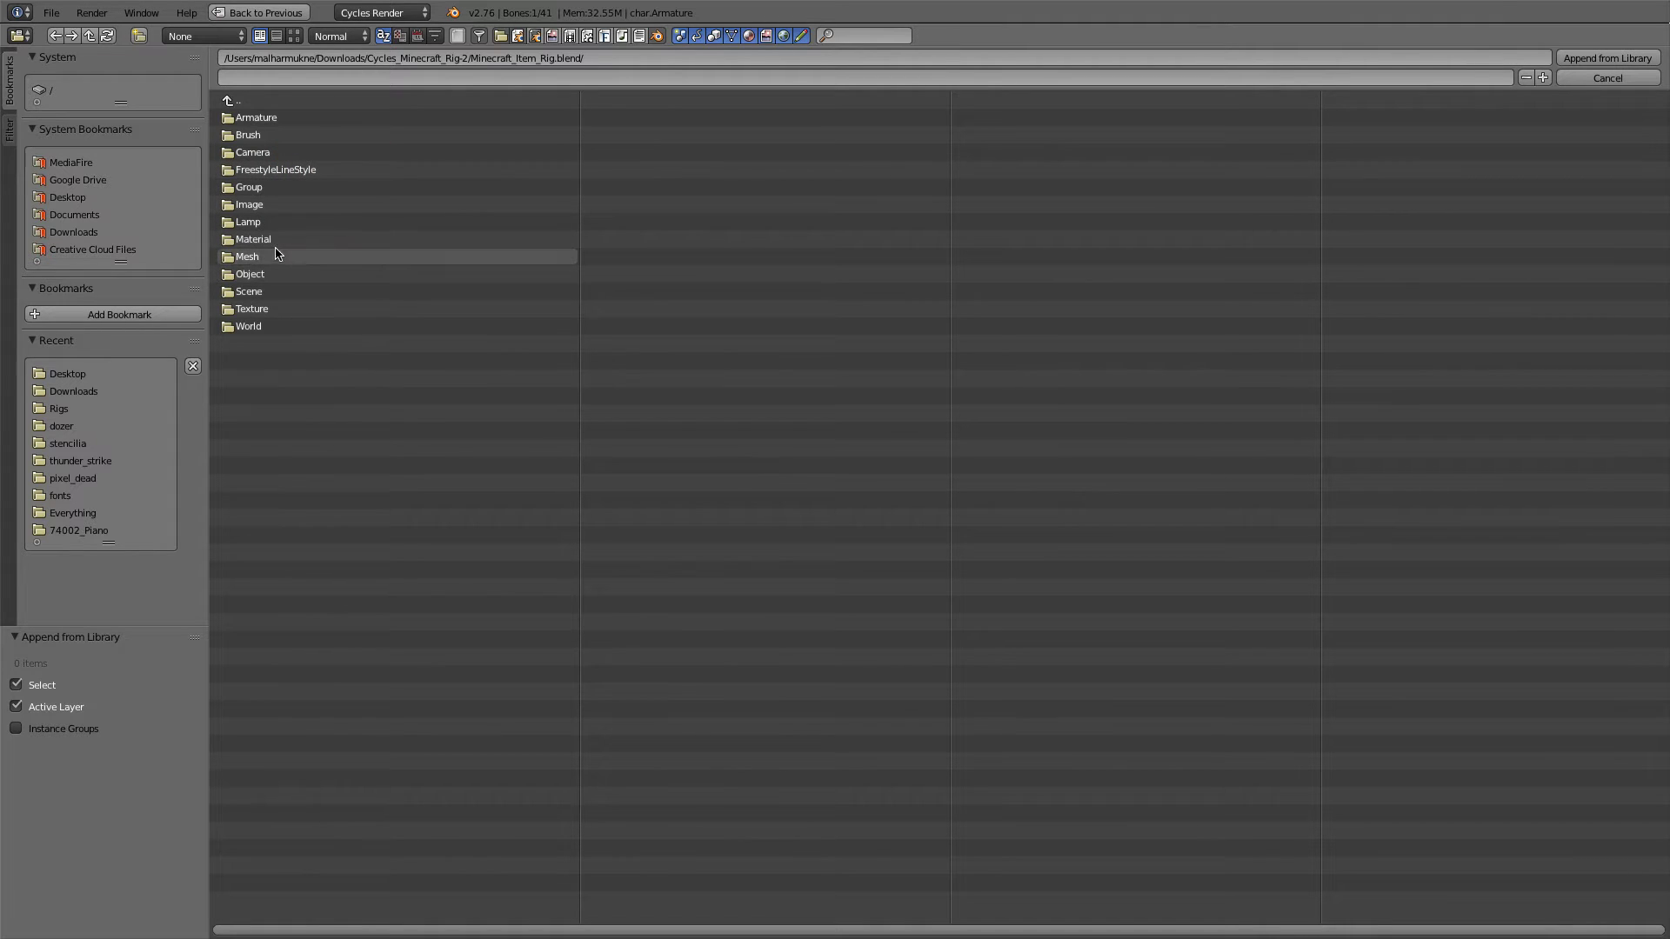
pyautogui.click(262, 275)
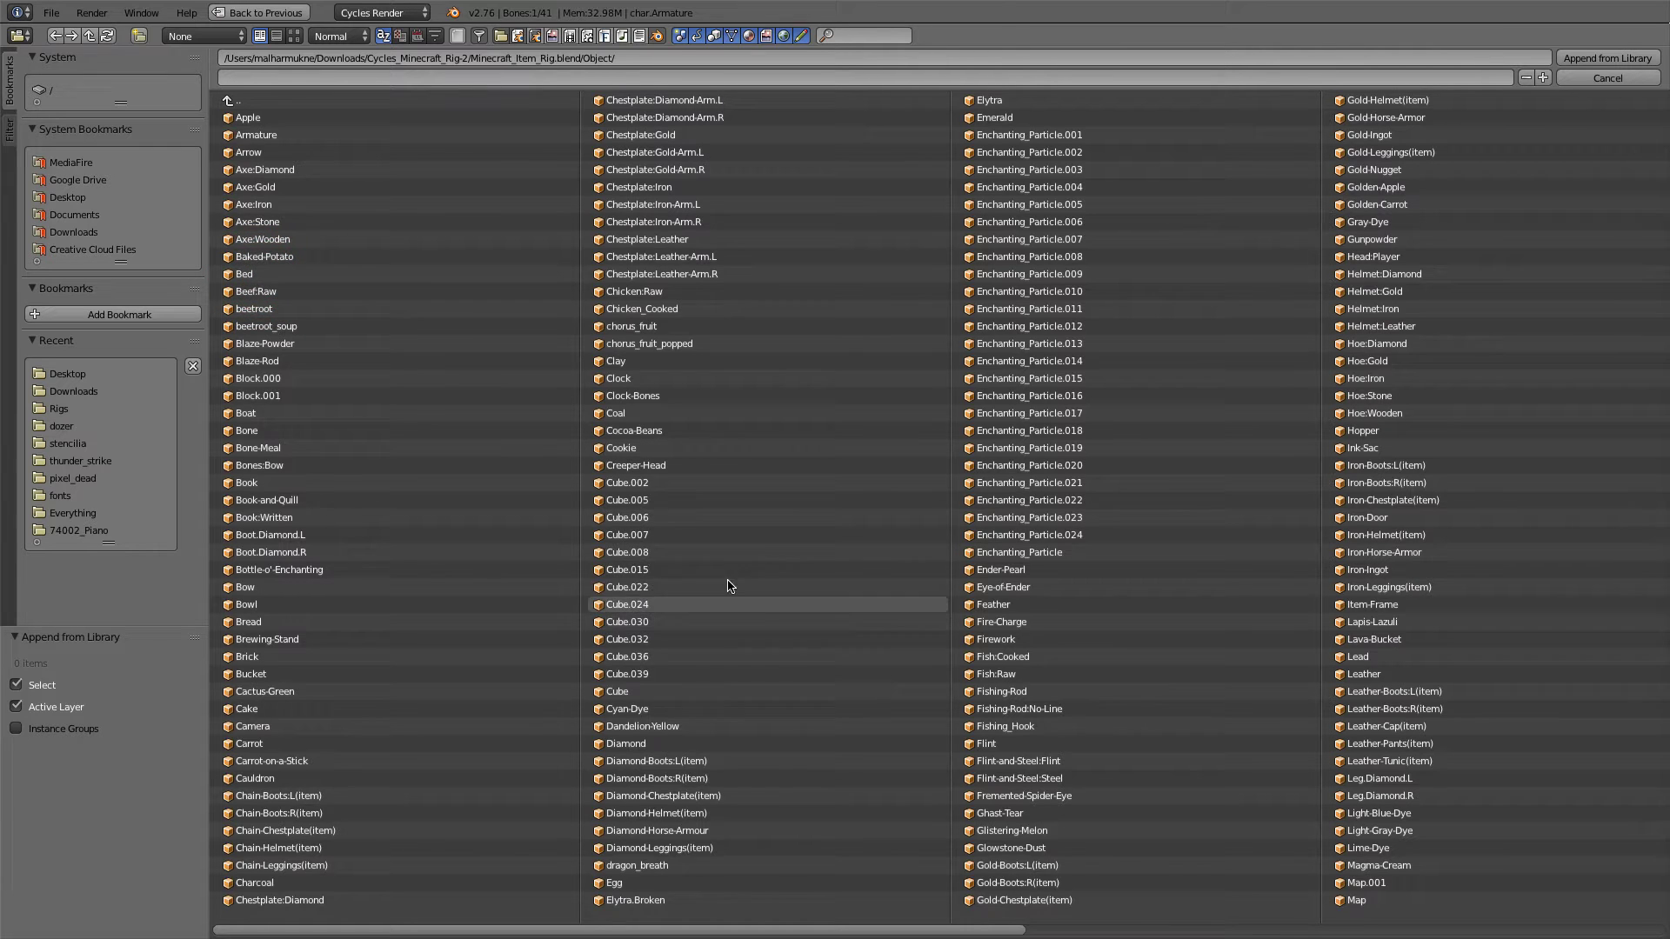
# Find the Sword:Diamond object in the item rig's object list and append it to the scene
pyautogui.scroll(-3, 731, 826)
pyautogui.scroll(3, 928, 834)
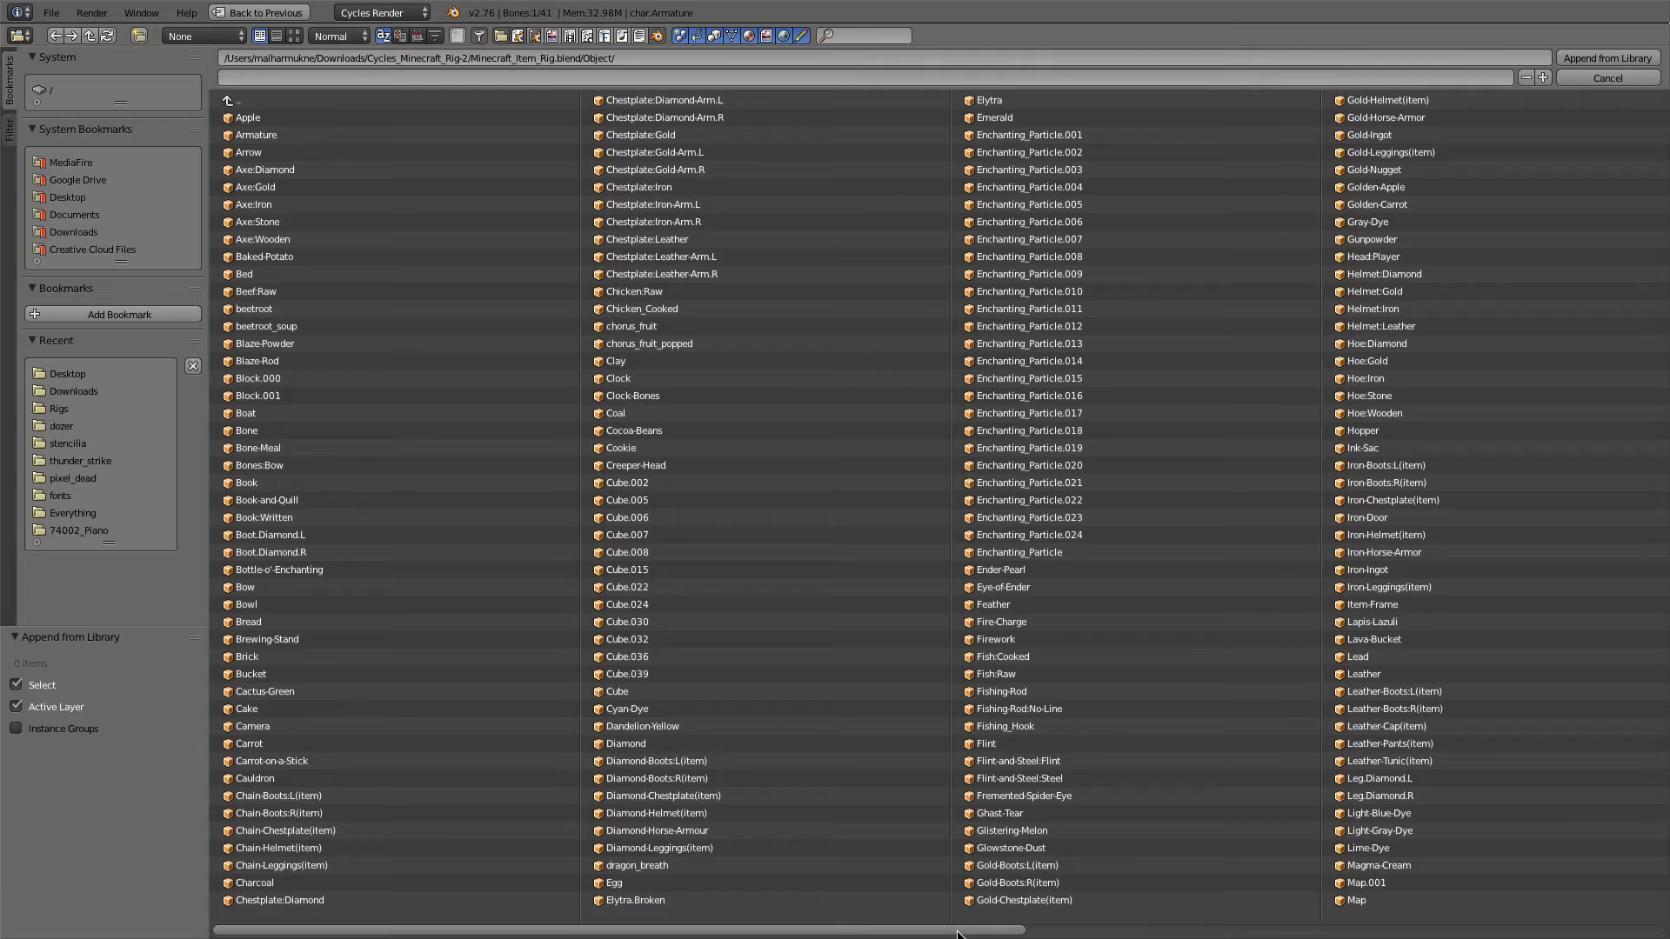
pyautogui.moveTo(958, 934); pyautogui.dragTo(1302, 864)
pyautogui.scroll(-6, 1302, 861)
pyautogui.moveTo(1400, 823); pyautogui.dragTo(1415, 823)
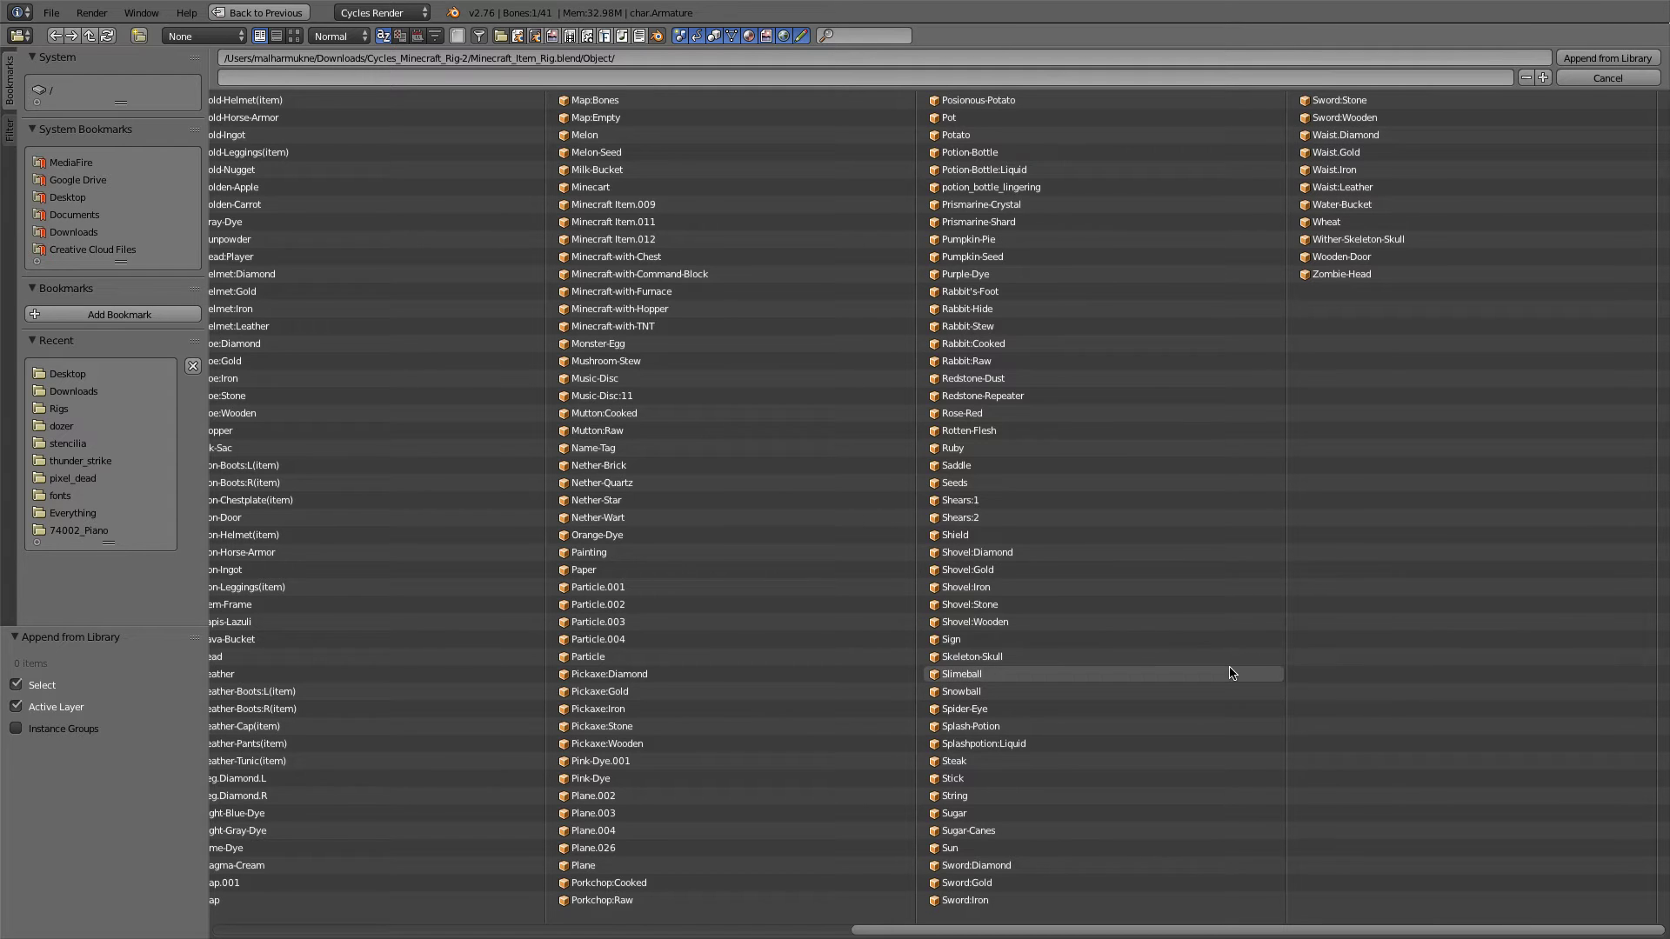
pyautogui.doubleClick(994, 866)
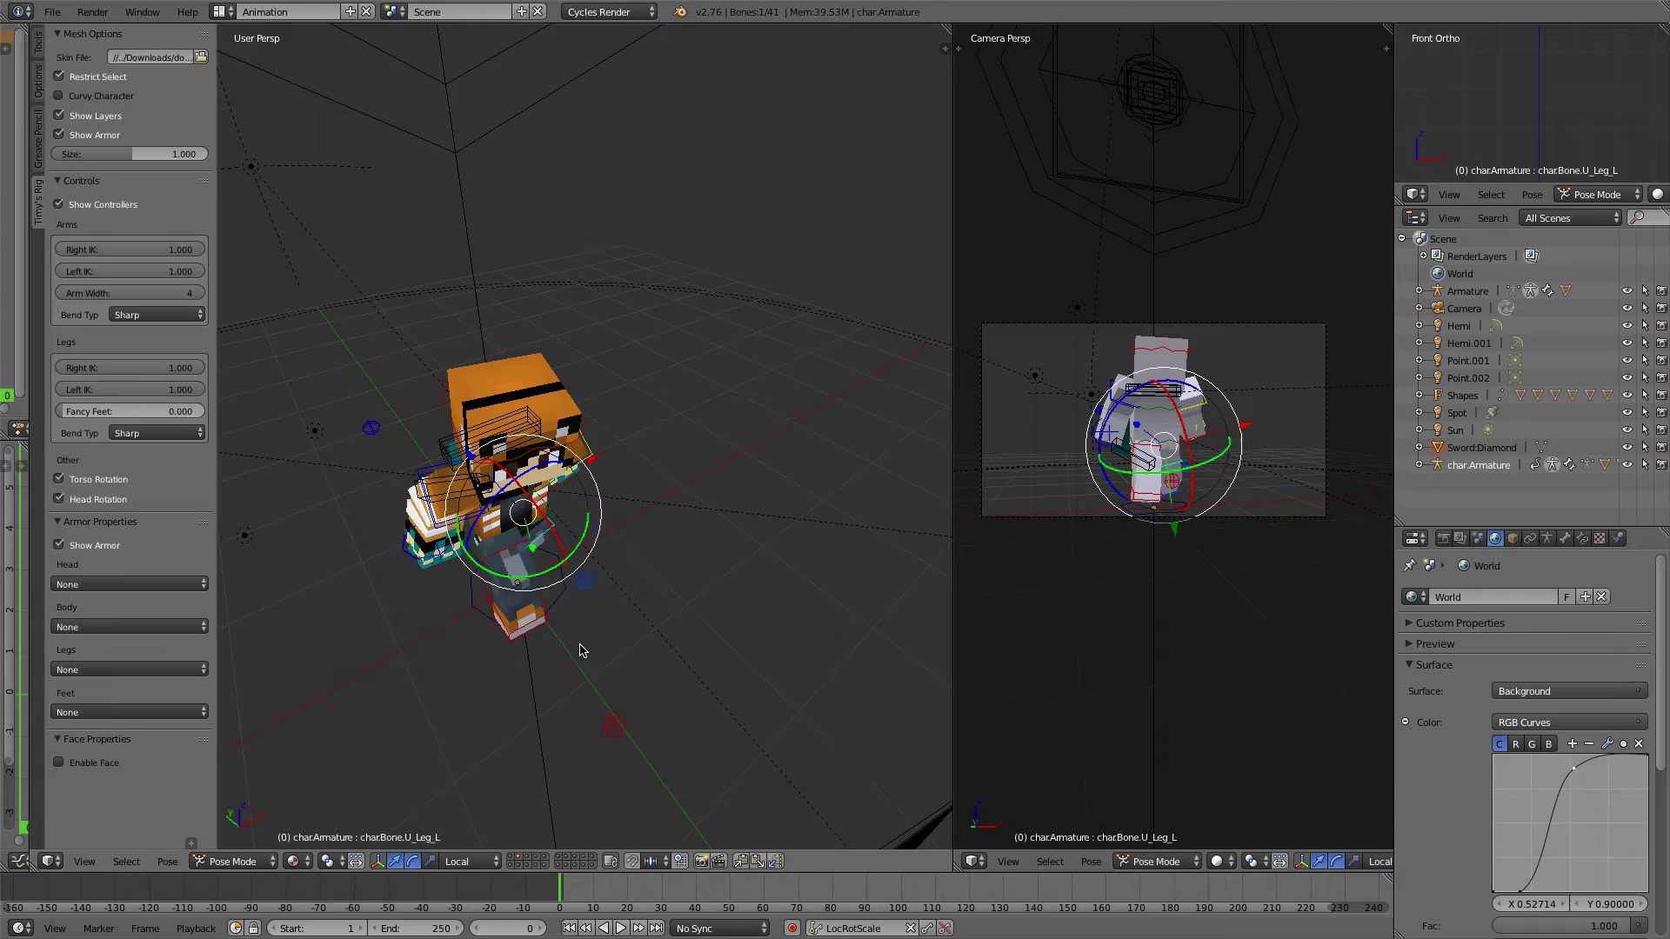
# Locate the appended diamond sword in the scene and select it in Object Mode
pyautogui.scroll(-4, 626, 627)
pyautogui.moveTo(654, 637); pyautogui.dragTo(306, 647, button='middle')
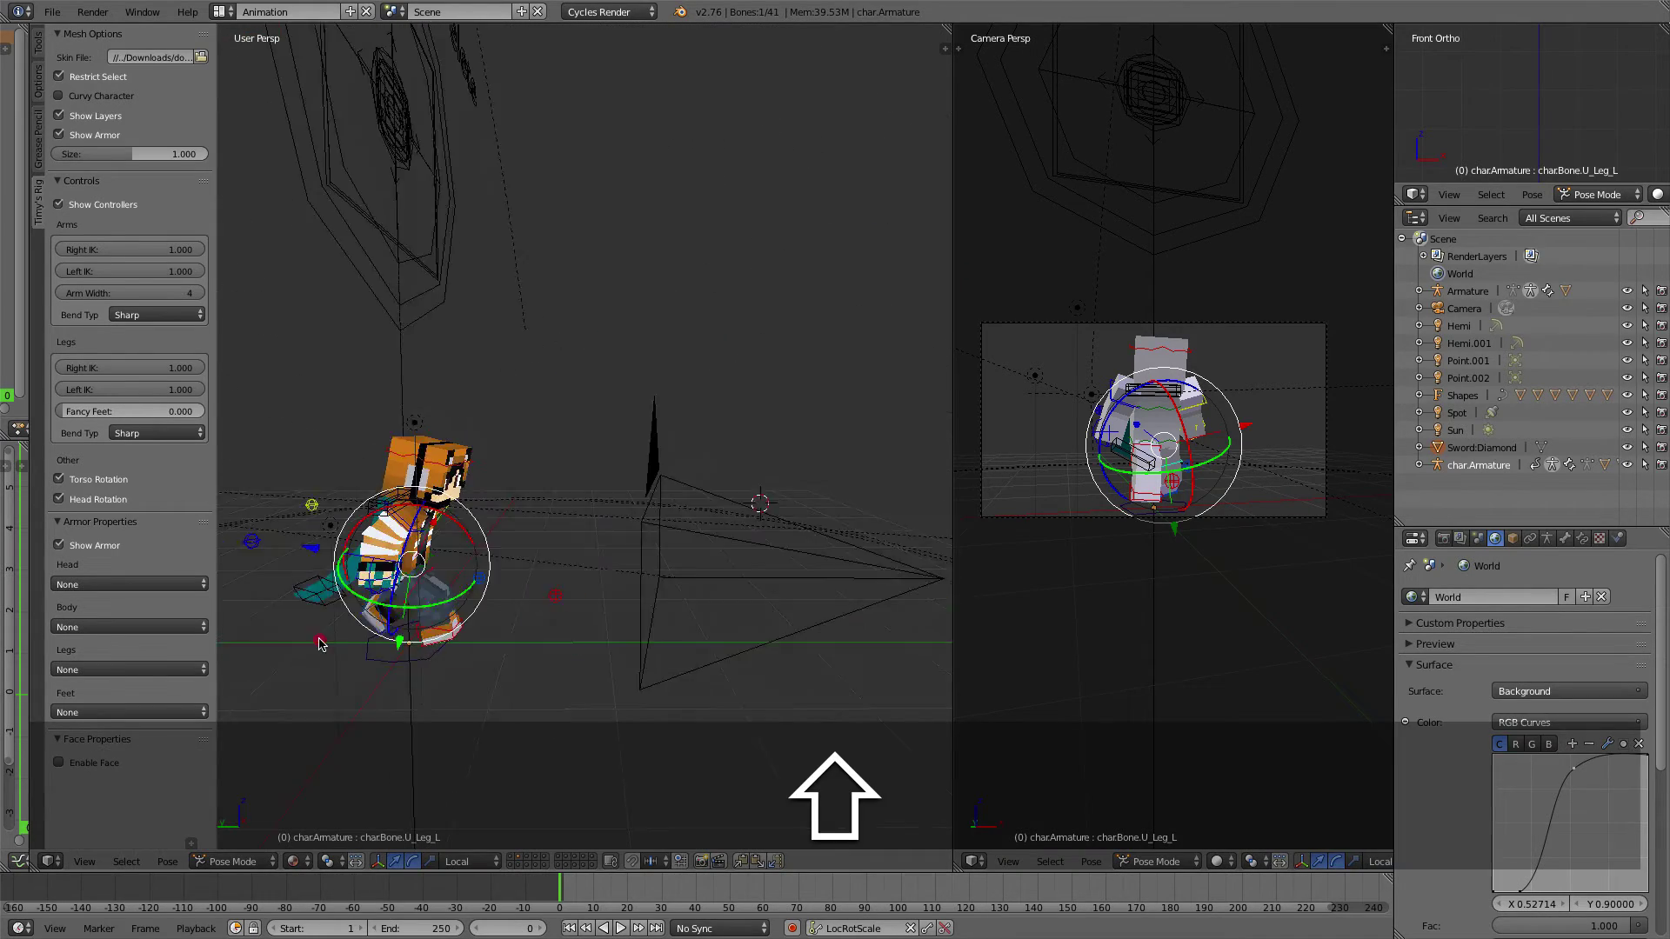
pyautogui.scroll(-4, 303, 649)
pyautogui.moveTo(520, 539); pyautogui.dragTo(608, 478, button='middle')
pyautogui.scroll(3, 654, 541)
pyautogui.rightClick(513, 502)
pyautogui.scroll(6, 752, 510)
pyautogui.moveTo(648, 669)
pyautogui.mouseDown()
pyautogui.moveTo(561, 653)
pyautogui.moveTo(514, 589)
pyautogui.moveTo(666, 684)
pyautogui.moveTo(677, 662)
pyautogui.mouseUp()
pyautogui.press('Escape')
pyautogui.press('r')
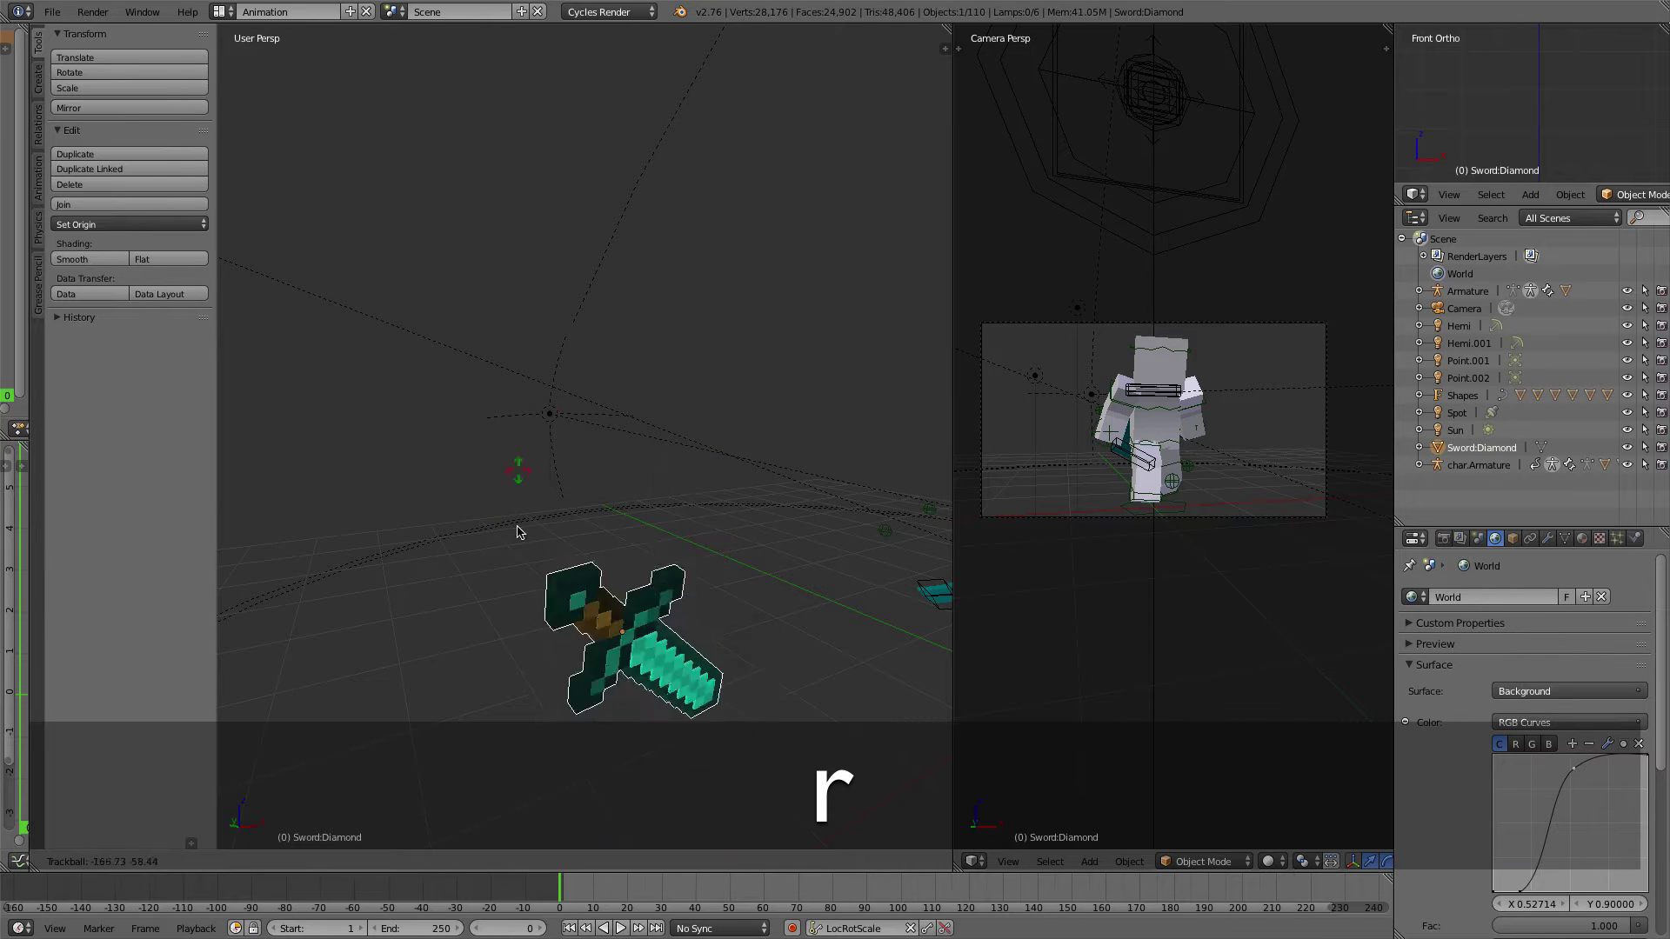
pyautogui.rightClick(639, 644)
pyautogui.scroll(-6, 633, 622)
pyautogui.moveTo(627, 600); pyautogui.dragTo(578, 638, button='middle')
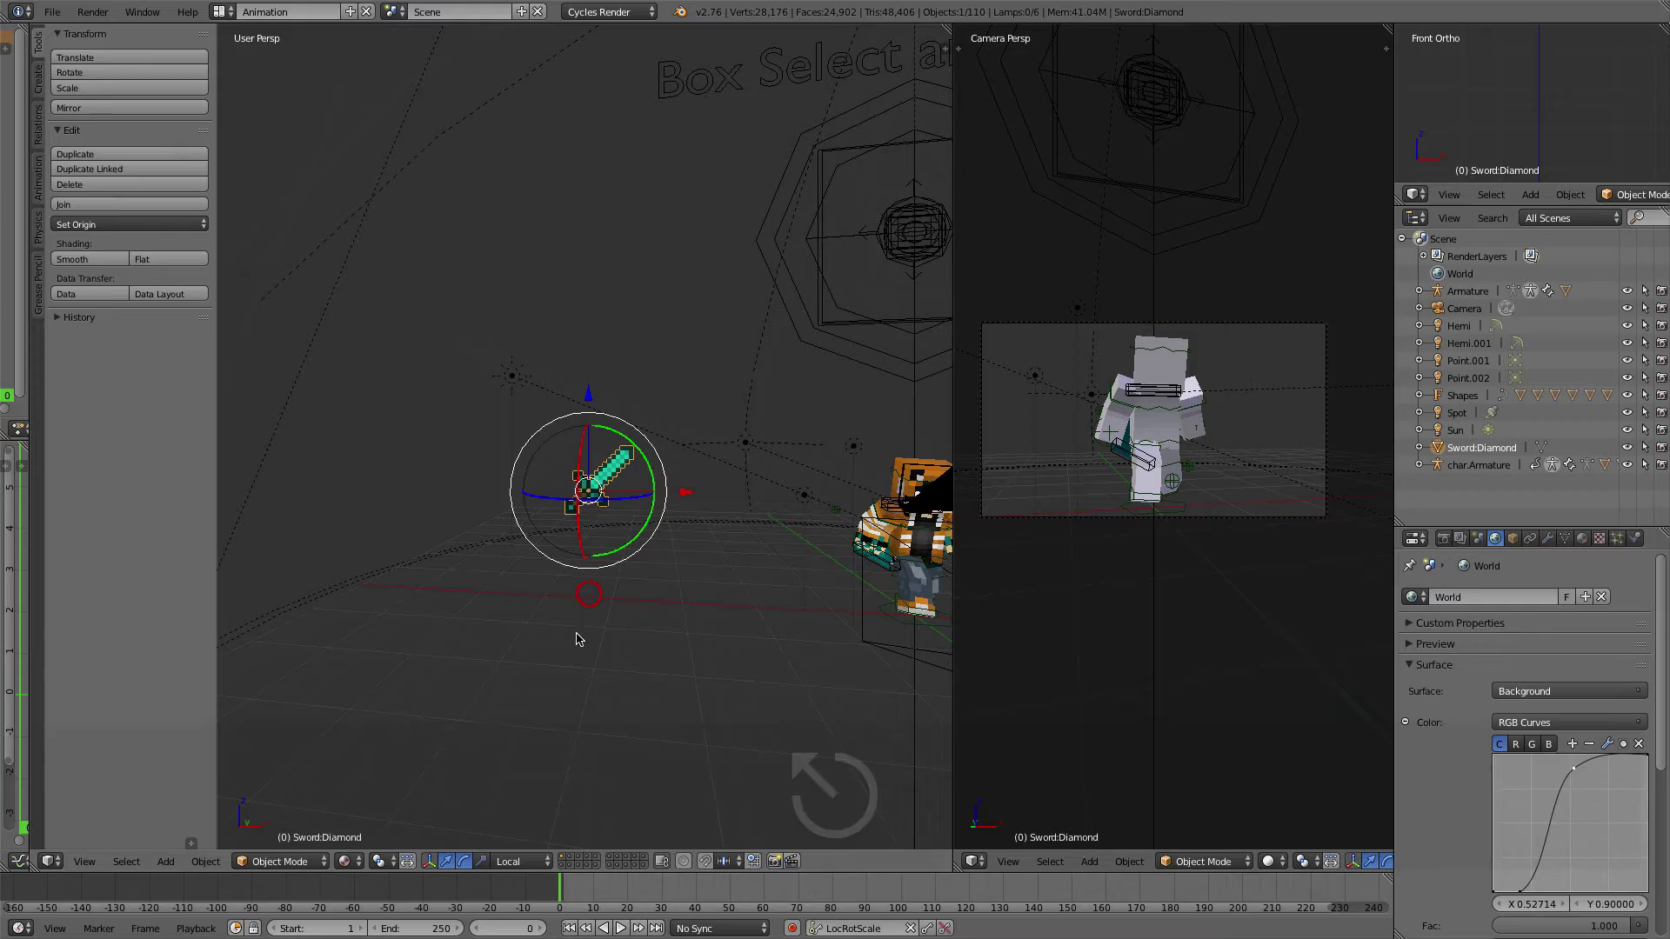
pyautogui.moveTo(741, 614); pyautogui.dragTo(682, 626, button='middle')
pyautogui.scroll(2, 682, 626)
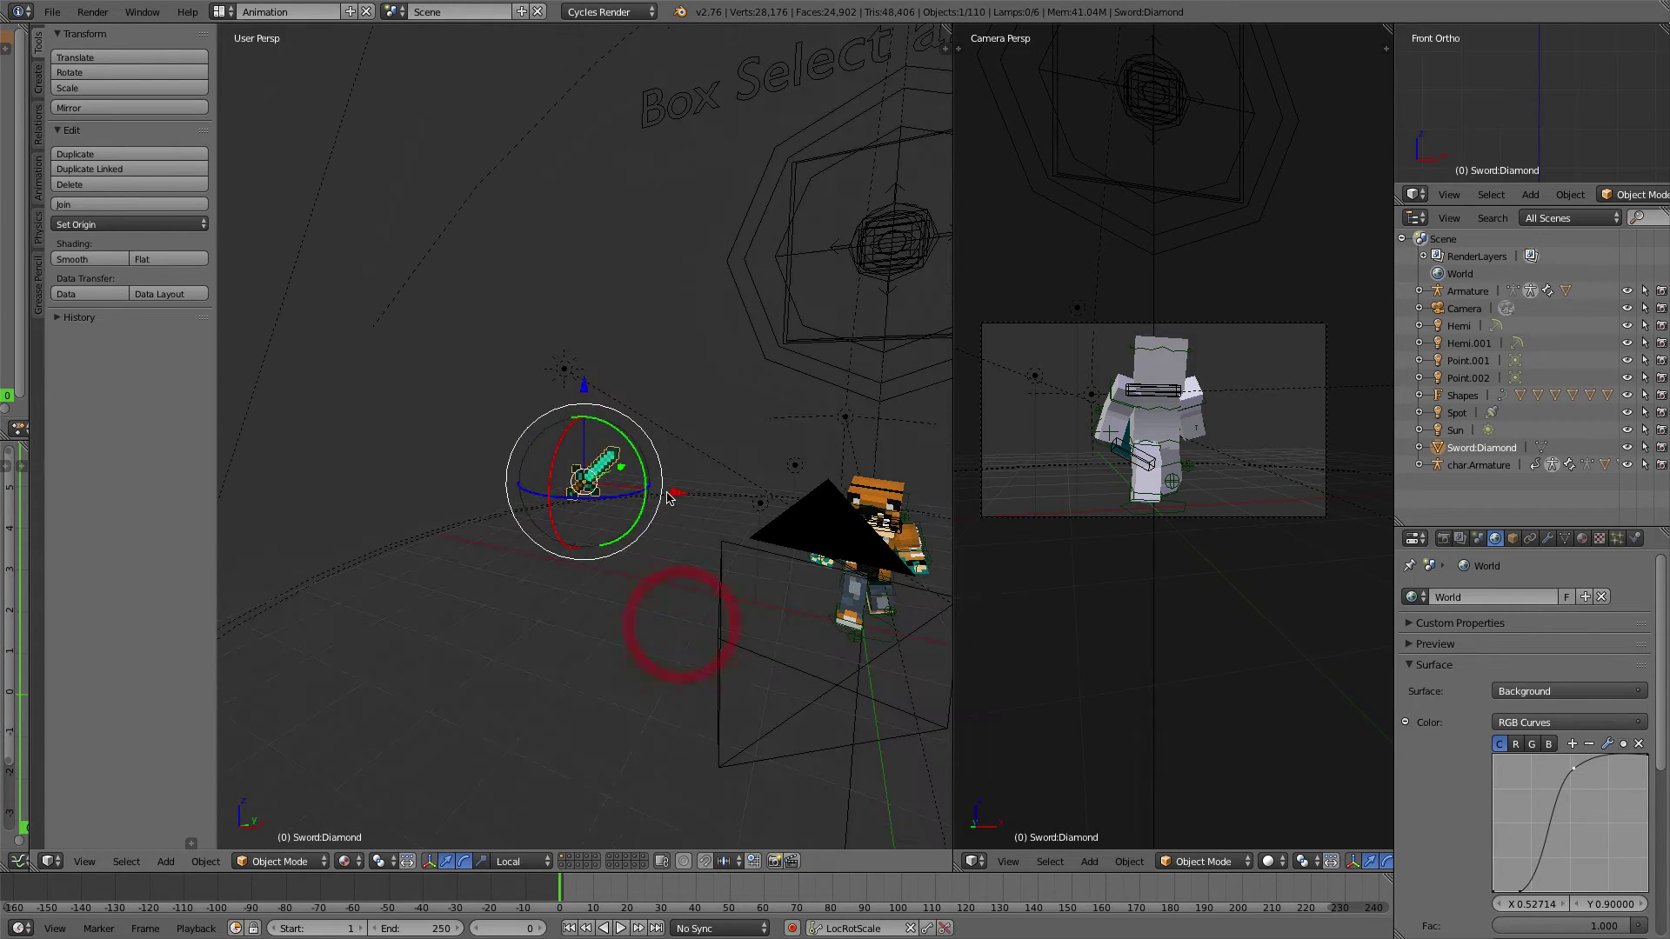
# Move the diamond sword along its local X axis from its spot beside the camera over to the character
pyautogui.moveTo(671, 499); pyautogui.dragTo(919, 574)
pyautogui.scroll(3, 922, 573)
pyautogui.keyDown('shift'); pyautogui.moveTo(388, 571); pyautogui.dragTo(671, 451, button='middle'); pyautogui.keyUp('shift')
pyautogui.scroll(-4, 670, 451)
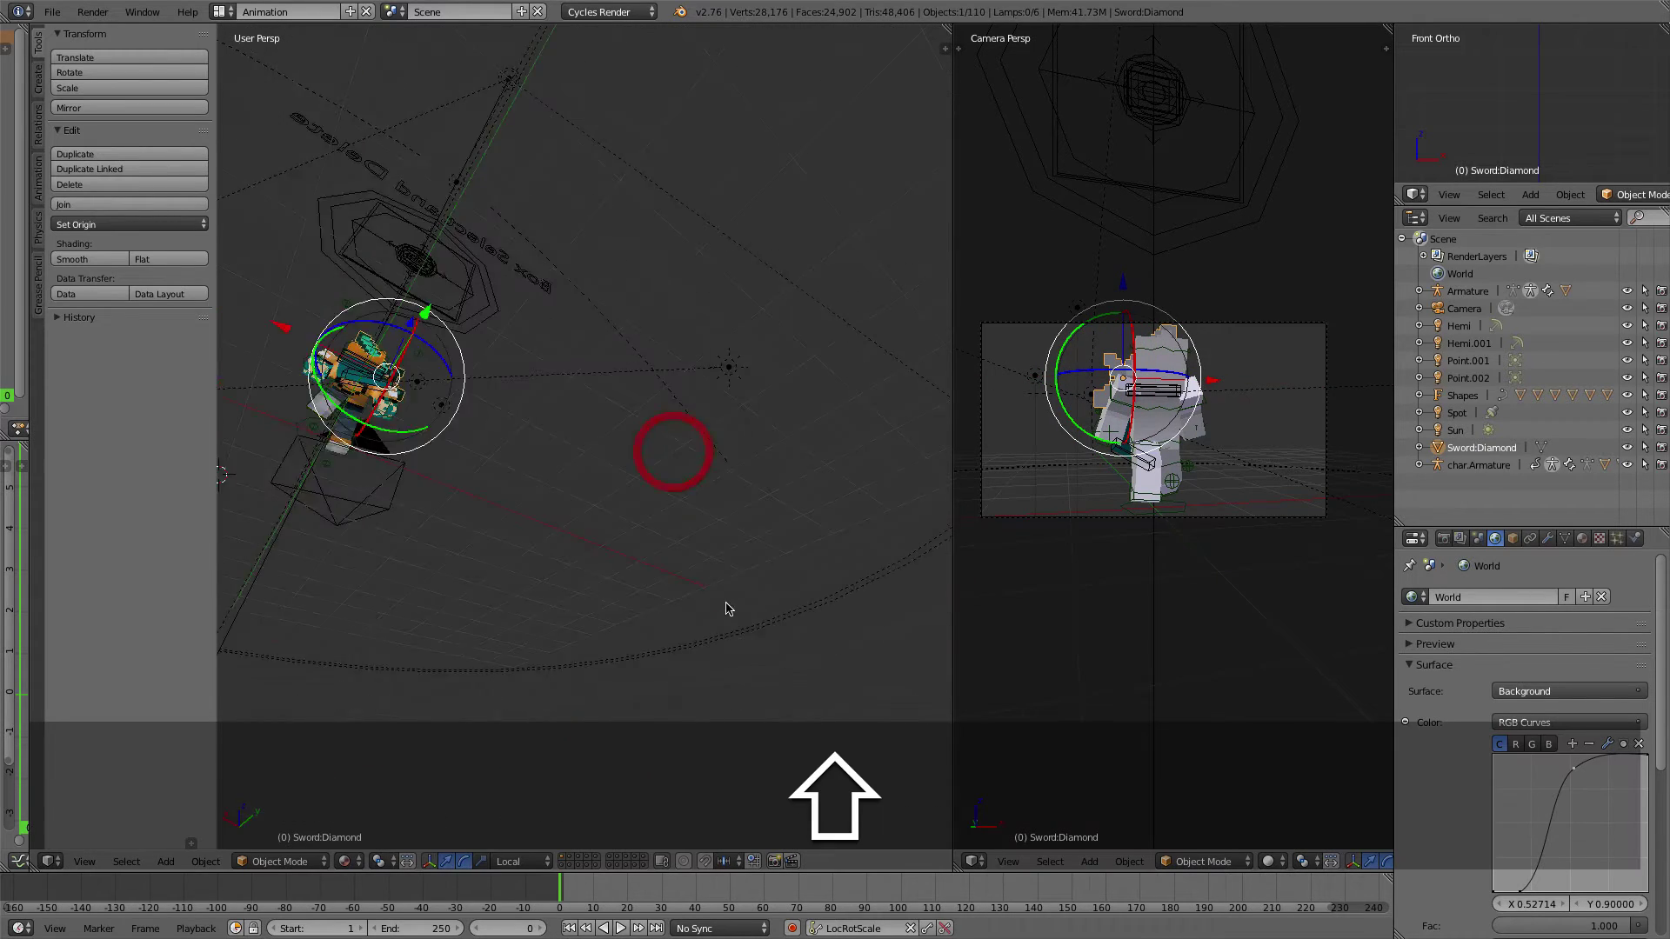
pyautogui.keyDown('shift'); pyautogui.moveTo(728, 608); pyautogui.dragTo(855, 673, button='middle'); pyautogui.keyUp('shift')
pyautogui.scroll(5, 853, 669)
pyautogui.scroll(-2, 852, 668)
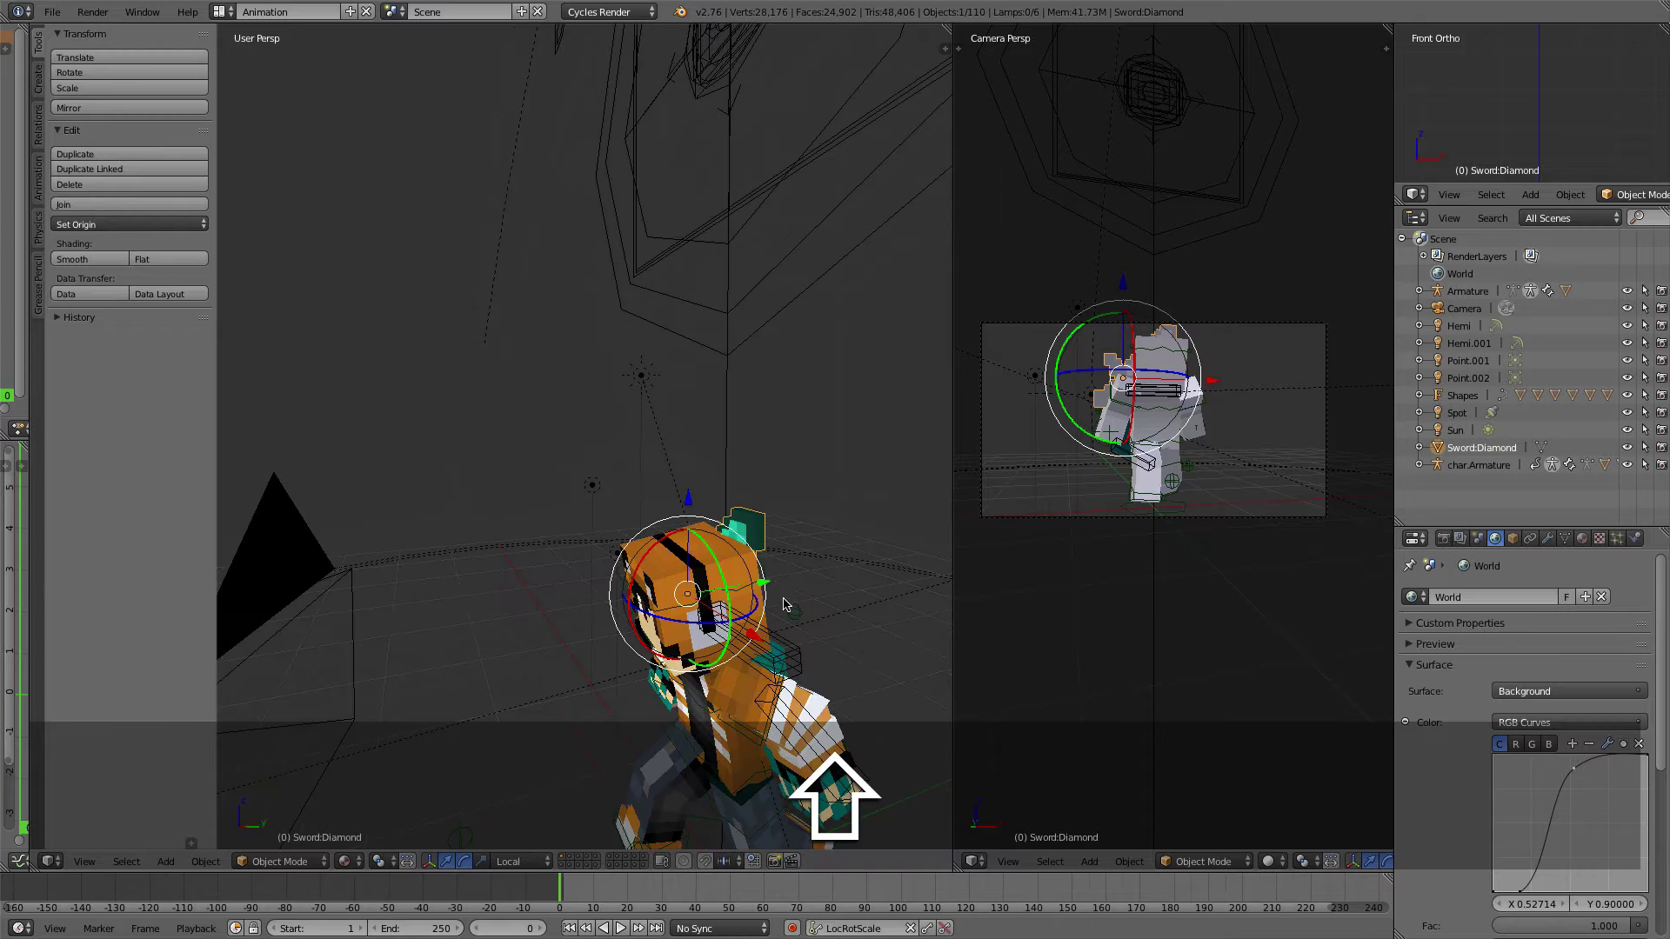
# Bring the sword in front of the character along its Y axis and lower it along Z to hand height
pyautogui.moveTo(771, 563); pyautogui.dragTo(682, 608)
pyautogui.scroll(2, 682, 608)
pyautogui.moveTo(679, 606); pyautogui.dragTo(778, 615, button='middle')
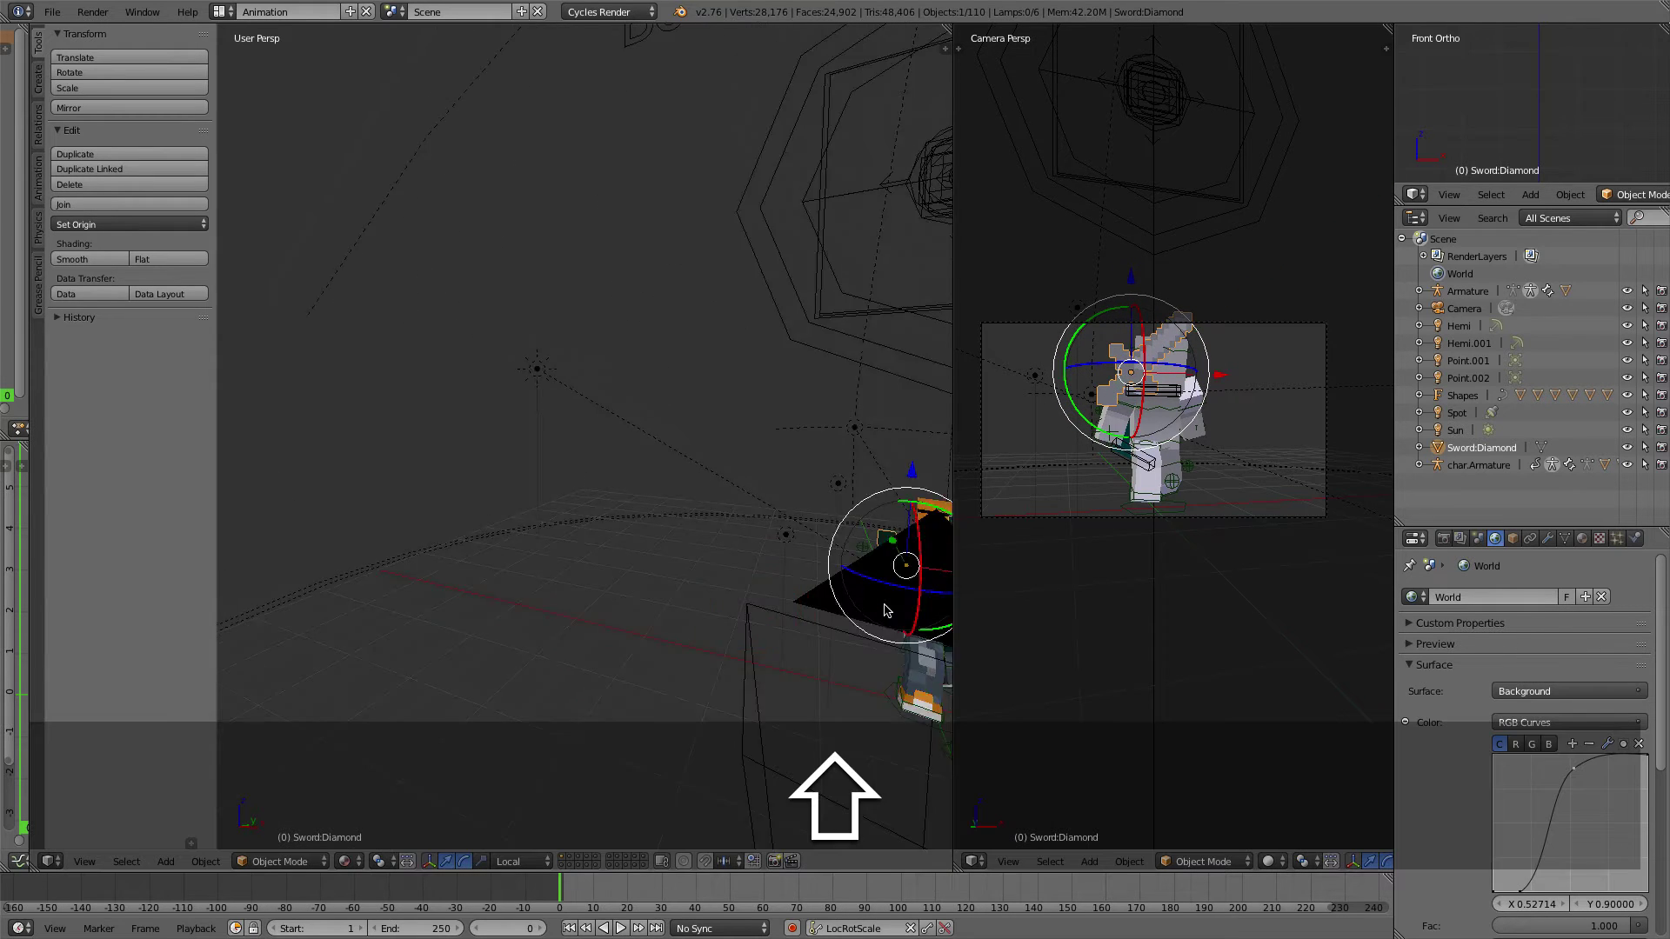
pyautogui.keyDown('shift'); pyautogui.moveTo(884, 605); pyautogui.dragTo(582, 547, button='middle'); pyautogui.keyUp('shift')
pyautogui.moveTo(606, 410); pyautogui.dragTo(607, 461)
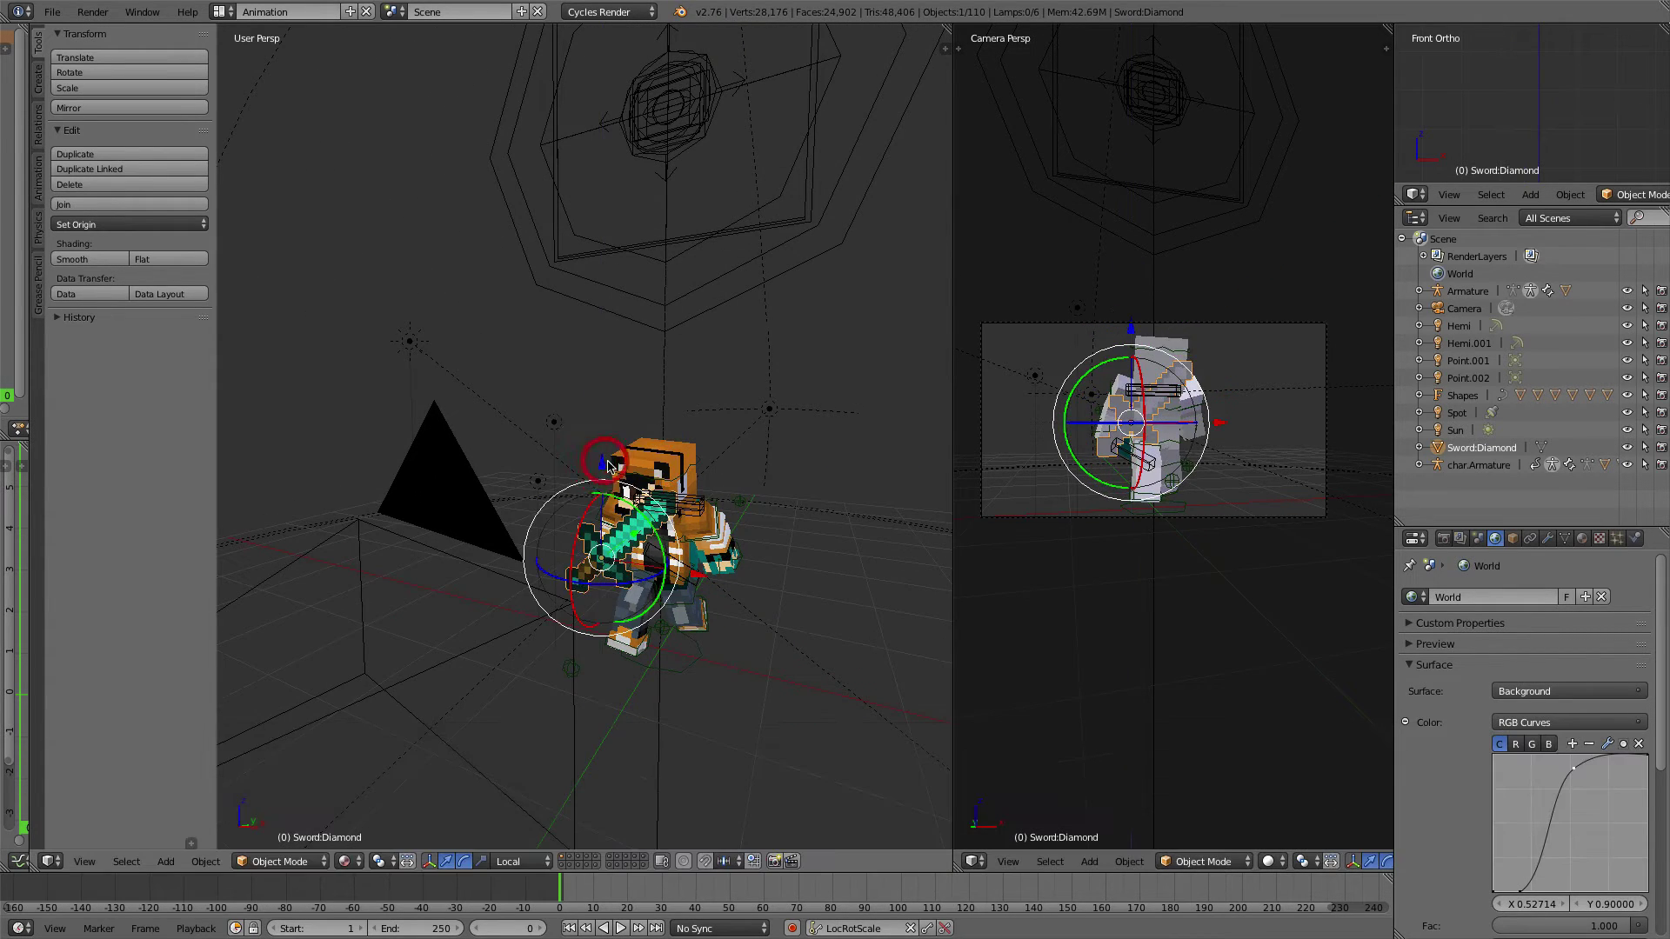
pyautogui.scroll(3, 619, 473)
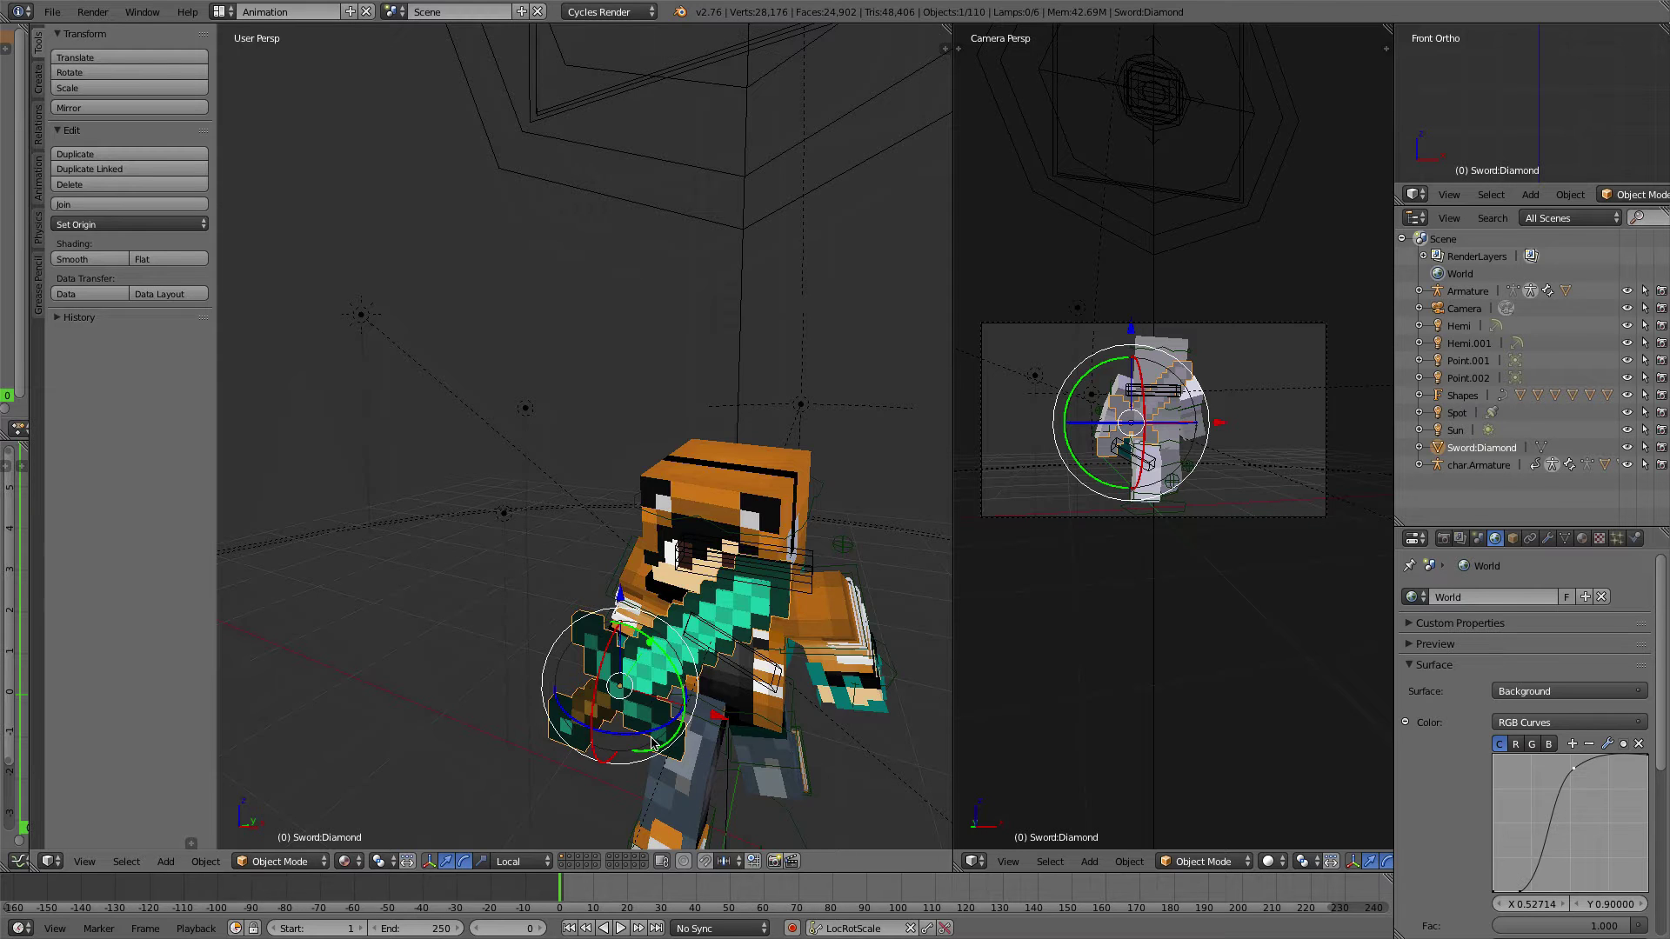
# Rotate the diamond sword so its blade points forward, away from the front of the character
pyautogui.moveTo(655, 744); pyautogui.dragTo(615, 681)
pyautogui.moveTo(615, 681); pyautogui.dragTo(648, 668, button='middle')
pyautogui.scroll(2, 439, 633)
pyautogui.scroll(3, 575, 661)
pyautogui.scroll(-3, 621, 688)
pyautogui.moveTo(654, 657); pyautogui.dragTo(649, 688)
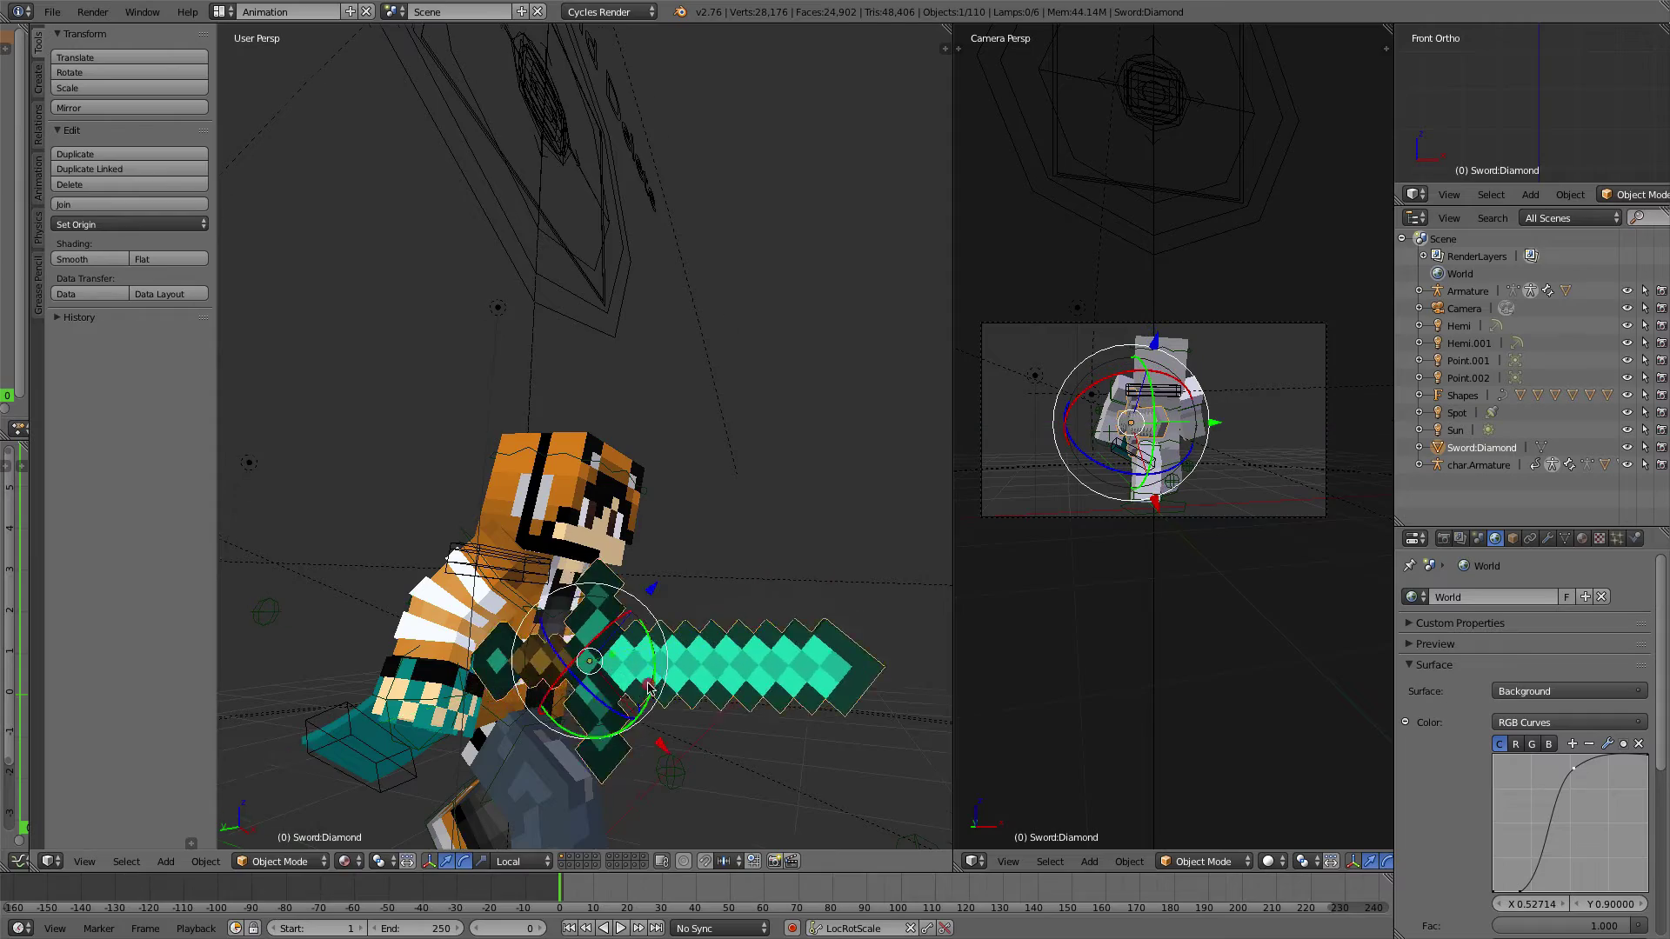
# Move the cape's upper bone, Spine1.001, along its local Z axis so the cape sits against the character's back
pyautogui.moveTo(581, 696); pyautogui.dragTo(680, 717, button='middle')
pyautogui.rightClick(335, 576)
pyautogui.moveTo(336, 578); pyautogui.dragTo(527, 634, button='middle')
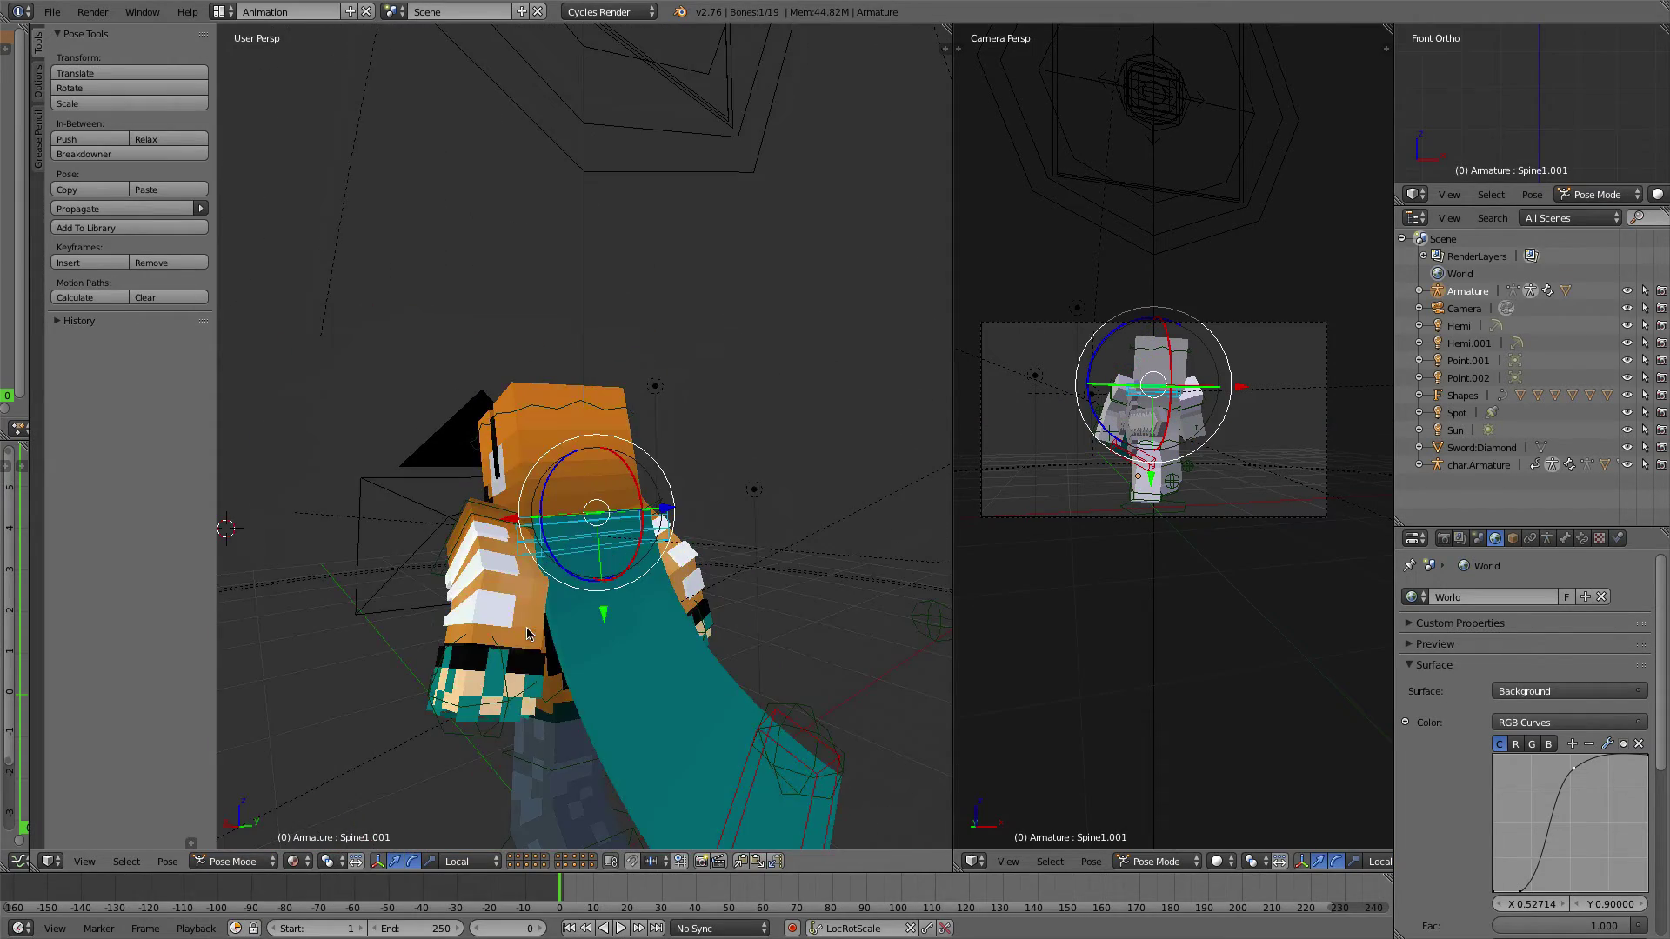
pyautogui.moveTo(619, 676); pyautogui.dragTo(406, 658, button='middle')
pyautogui.moveTo(399, 596); pyautogui.dragTo(578, 603, button='middle')
pyautogui.scroll(5, 643, 623)
pyautogui.moveTo(669, 683); pyautogui.dragTo(511, 541, button='middle')
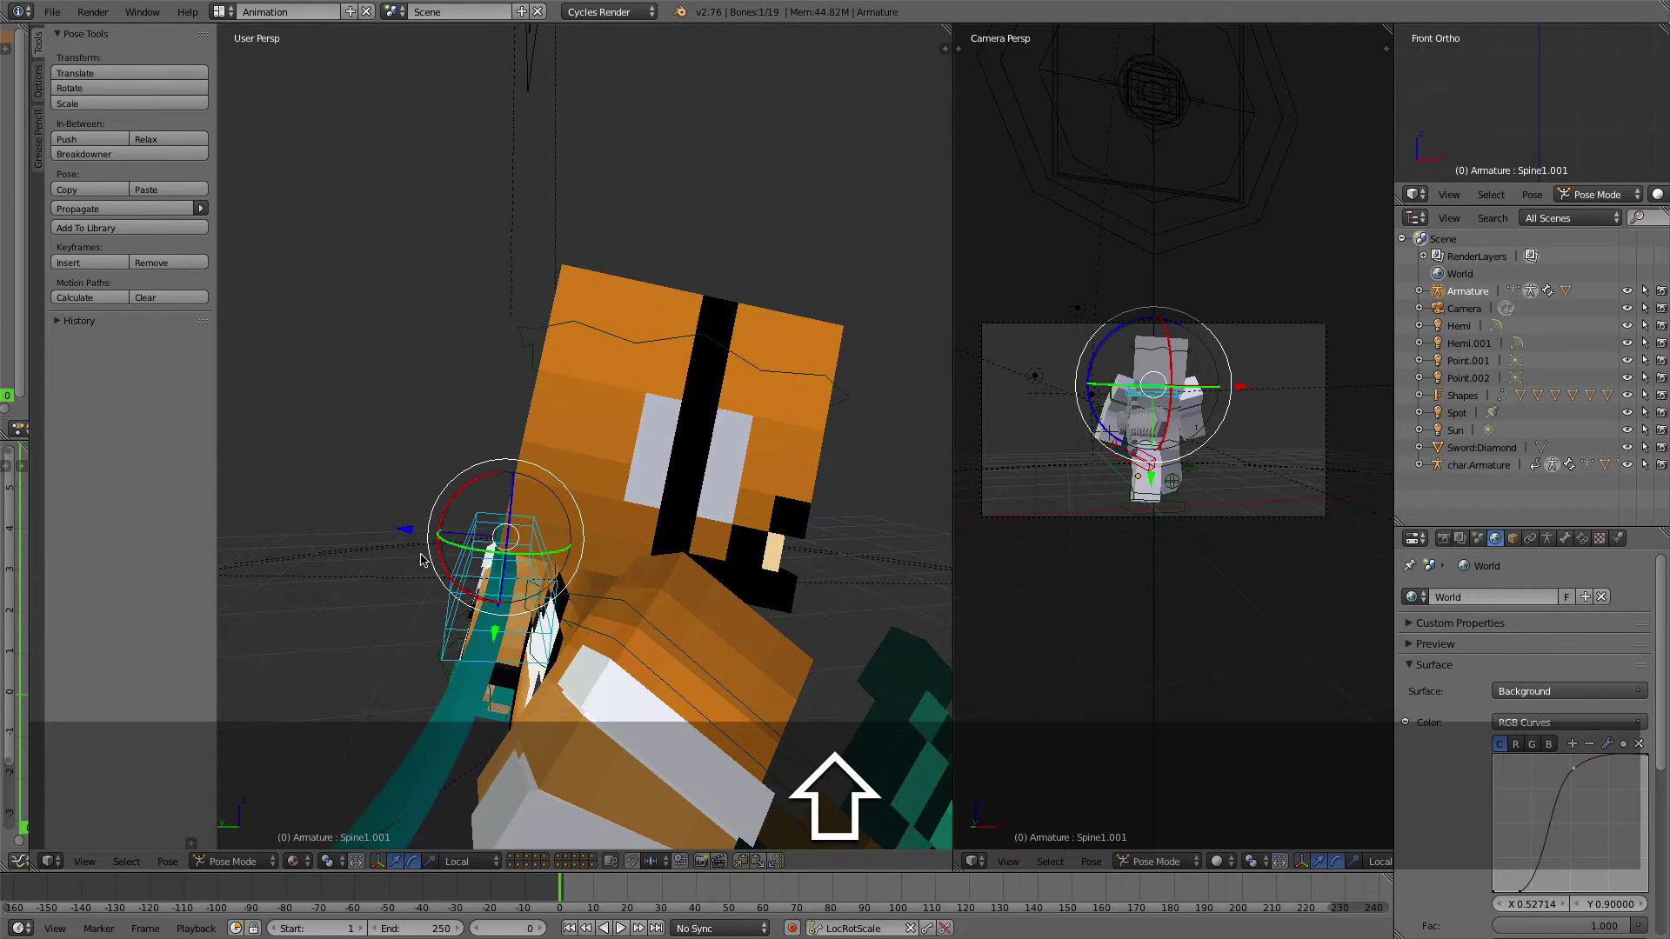
pyautogui.click(395, 520)
pyautogui.press('g')
pyautogui.press('z')
pyautogui.press('z')
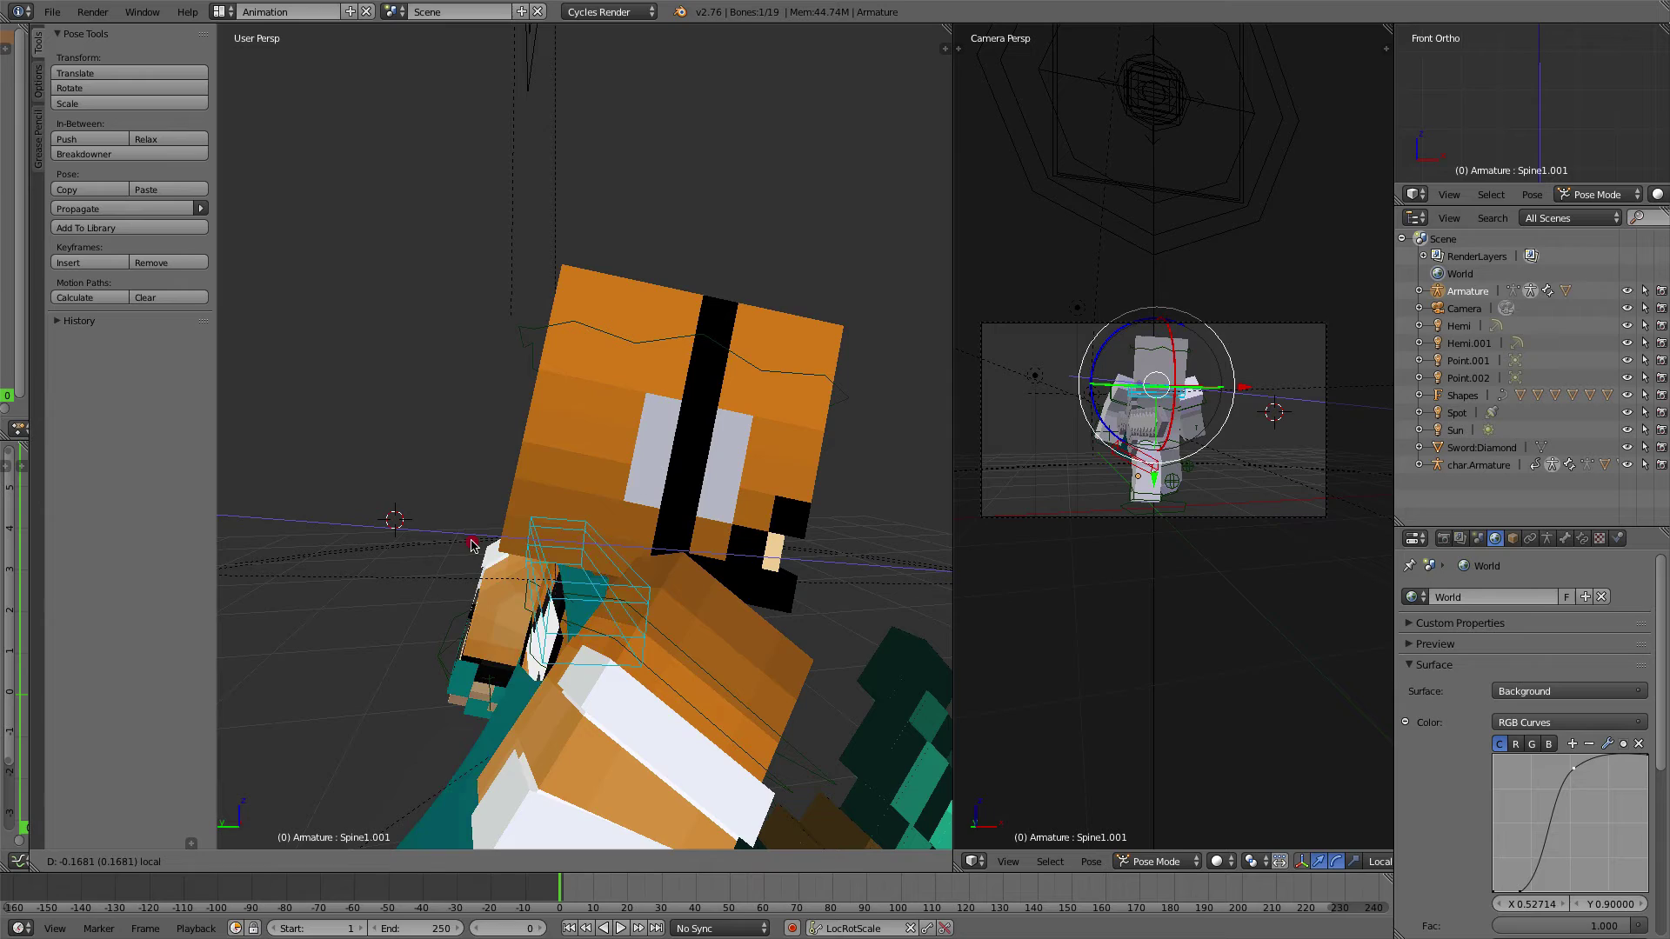
pyautogui.click(454, 547)
pyautogui.moveTo(454, 546); pyautogui.dragTo(680, 695, button='middle')
pyautogui.scroll(-5, 679, 698)
pyautogui.scroll(1, 652, 707)
pyautogui.rightClick(577, 752)
pyautogui.press('r')
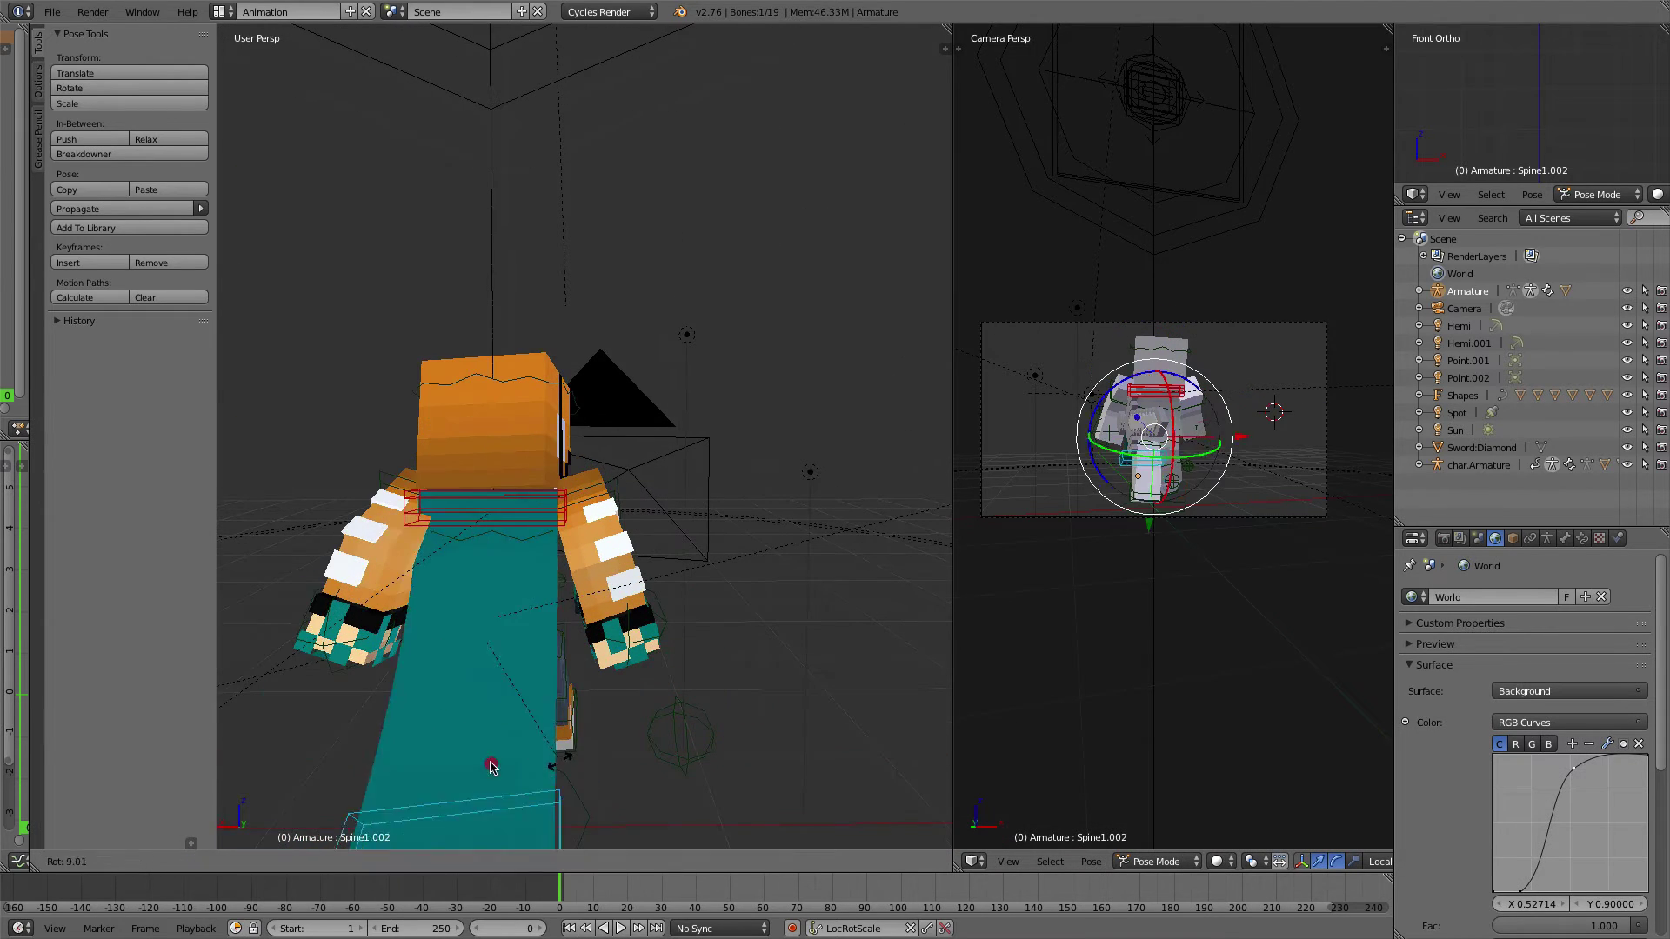
pyautogui.press('Escape')
# Select the diamond sword and move its handle toward the character's right hand
pyautogui.moveTo(722, 661); pyautogui.dragTo(742, 618, button='middle')
pyautogui.scroll(3, 648, 540)
pyautogui.moveTo(740, 617); pyautogui.dragTo(698, 640, button='right')
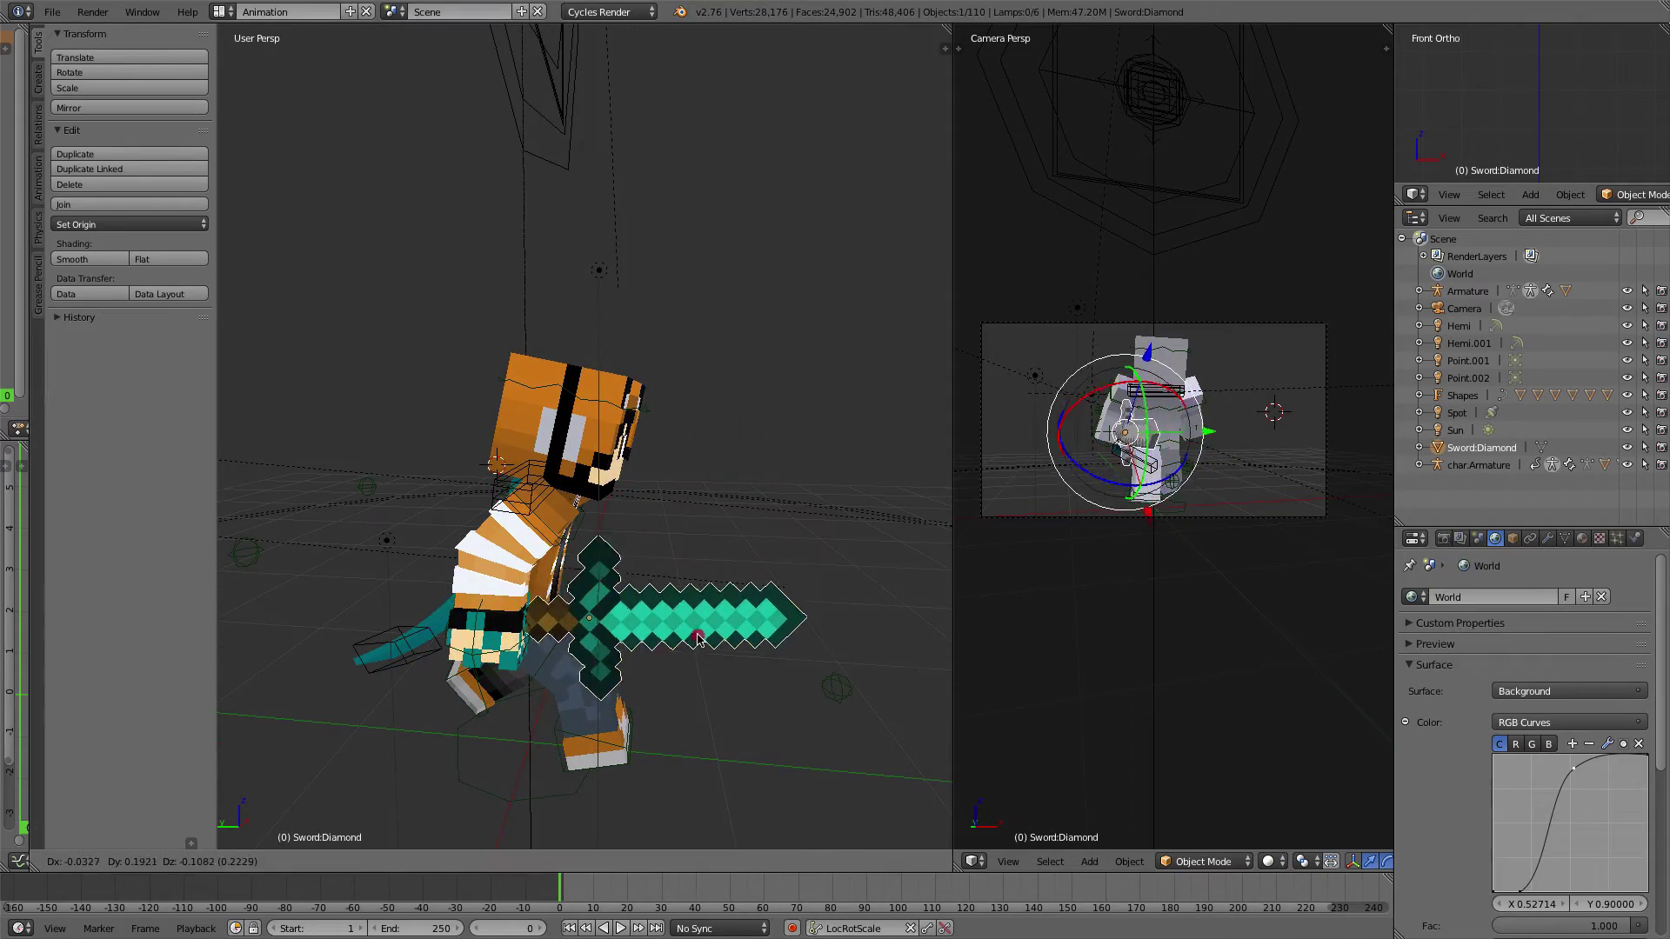
pyautogui.click(671, 642)
pyautogui.moveTo(788, 602); pyautogui.dragTo(770, 572, button='middle')
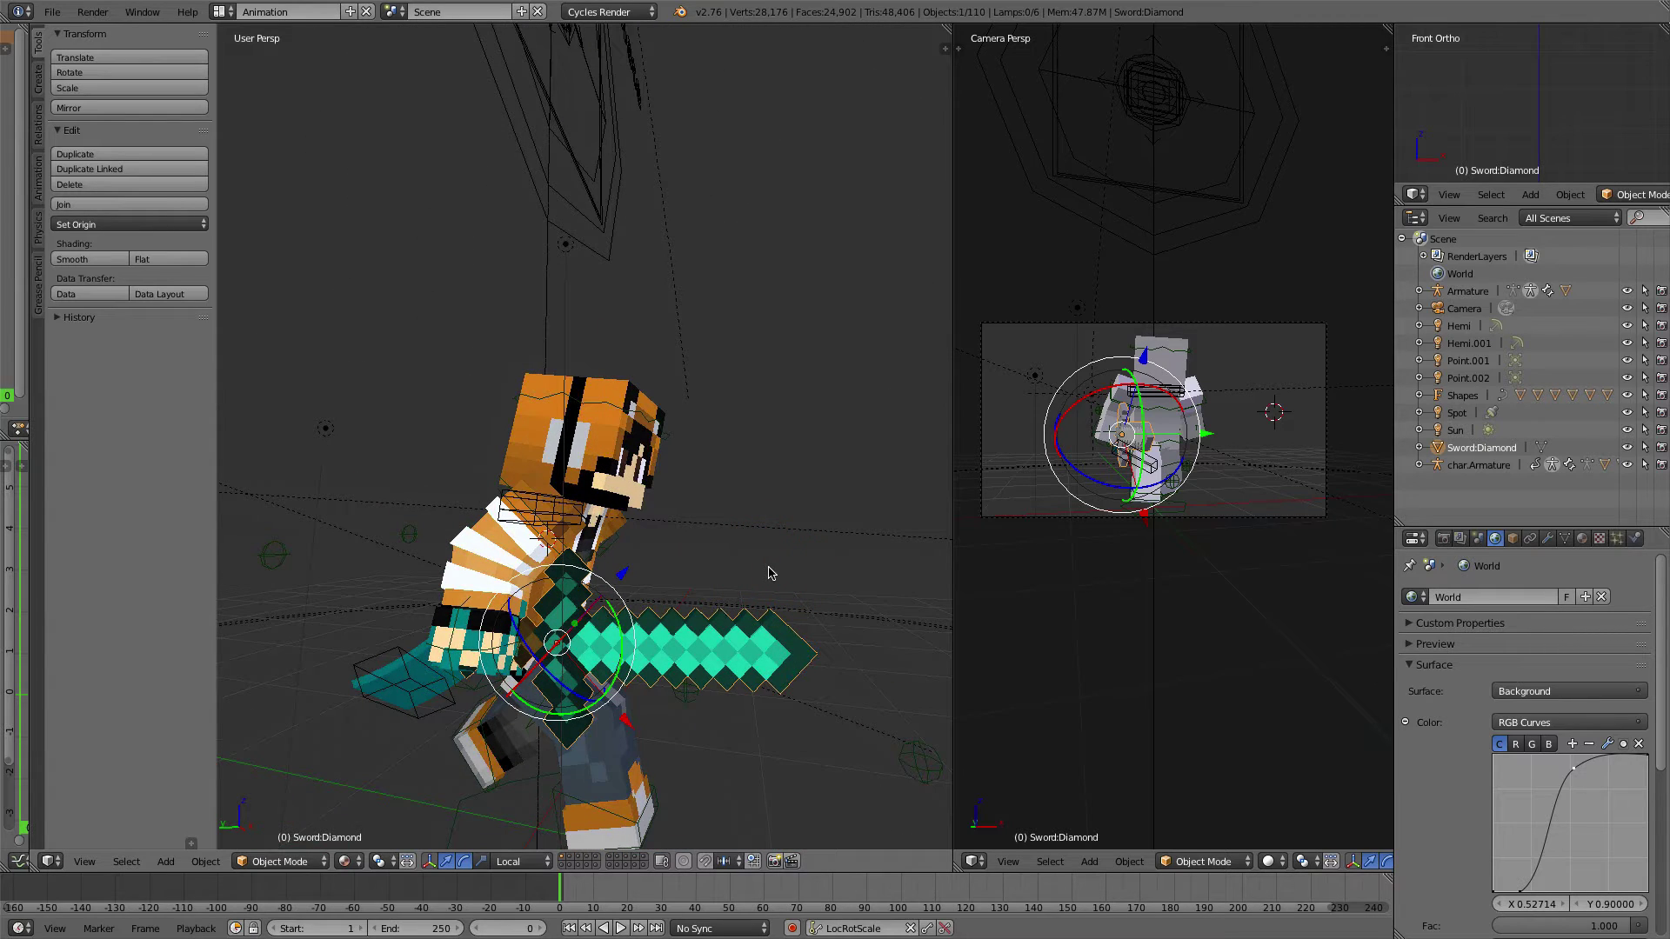
# Scale the sword down uniformly to about 0.76, nudge its handle into the hand, and fine-tune its size
pyautogui.press('s')
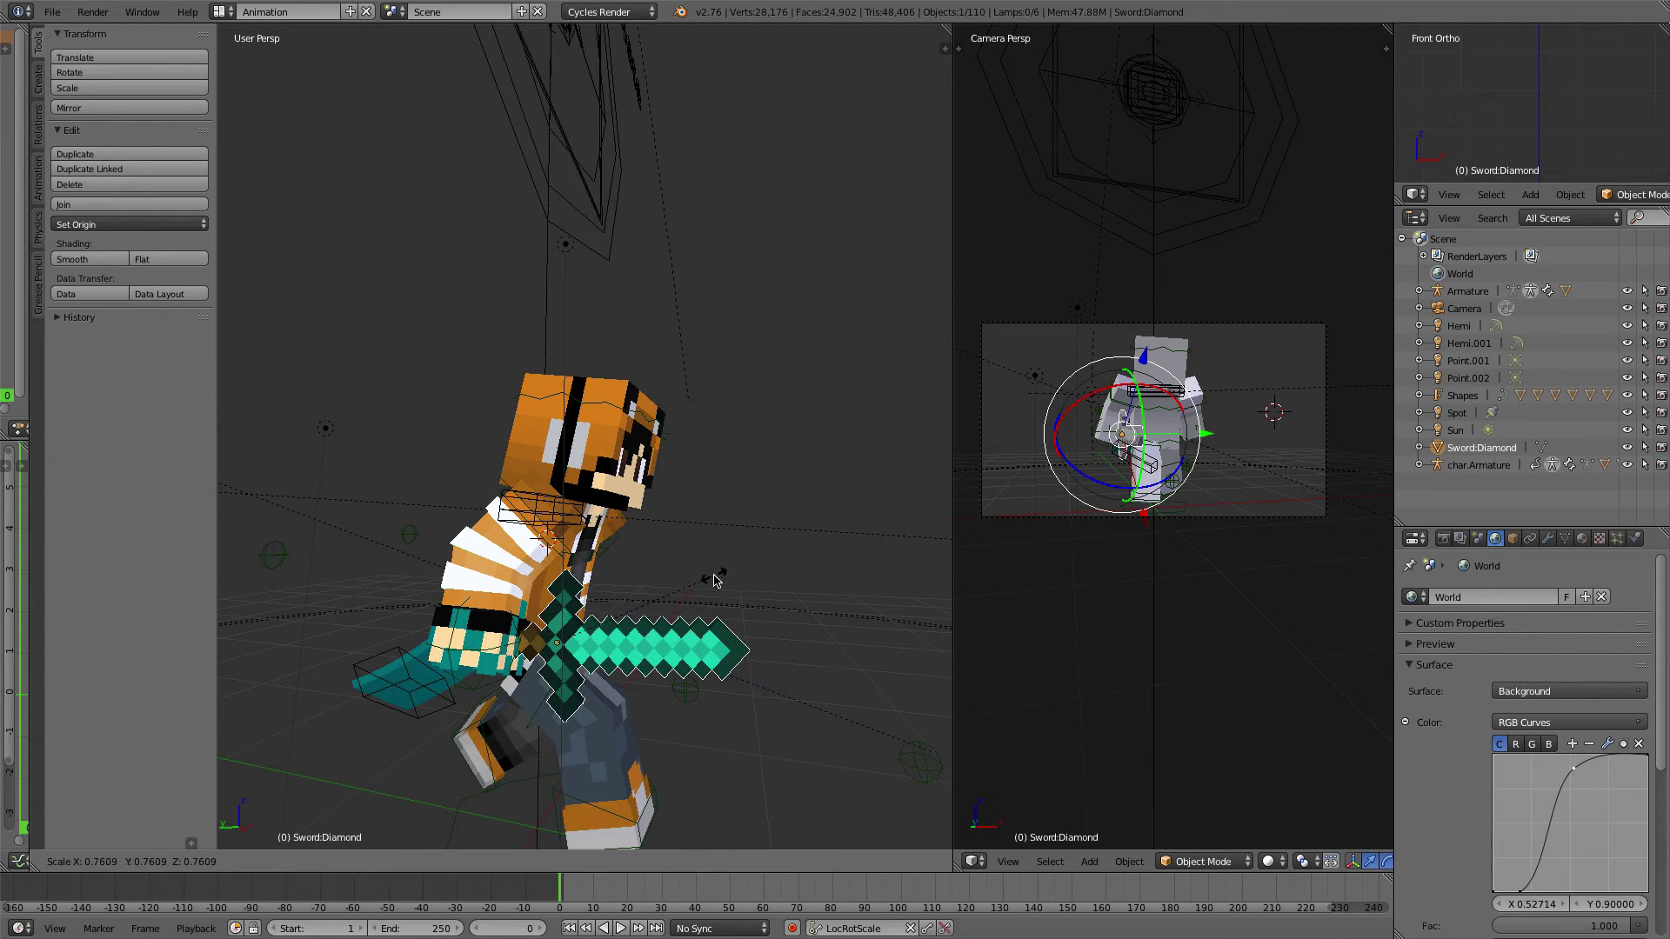
pyautogui.click(711, 580)
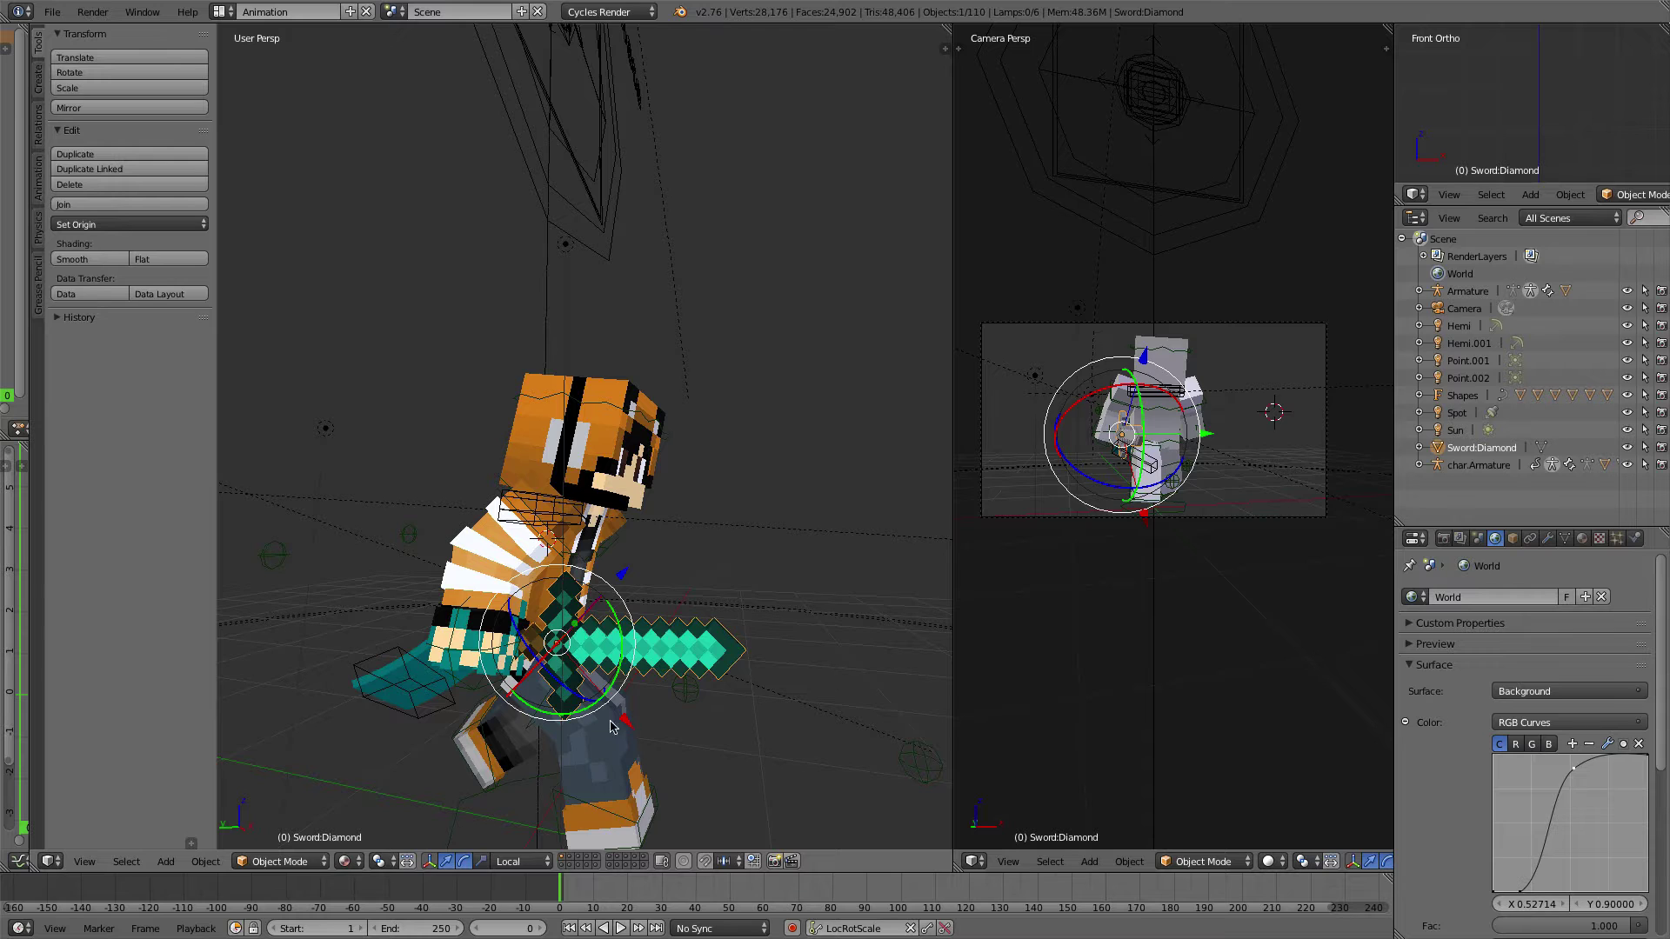
pyautogui.moveTo(619, 718); pyautogui.dragTo(608, 707)
pyautogui.moveTo(608, 567); pyautogui.dragTo(594, 581)
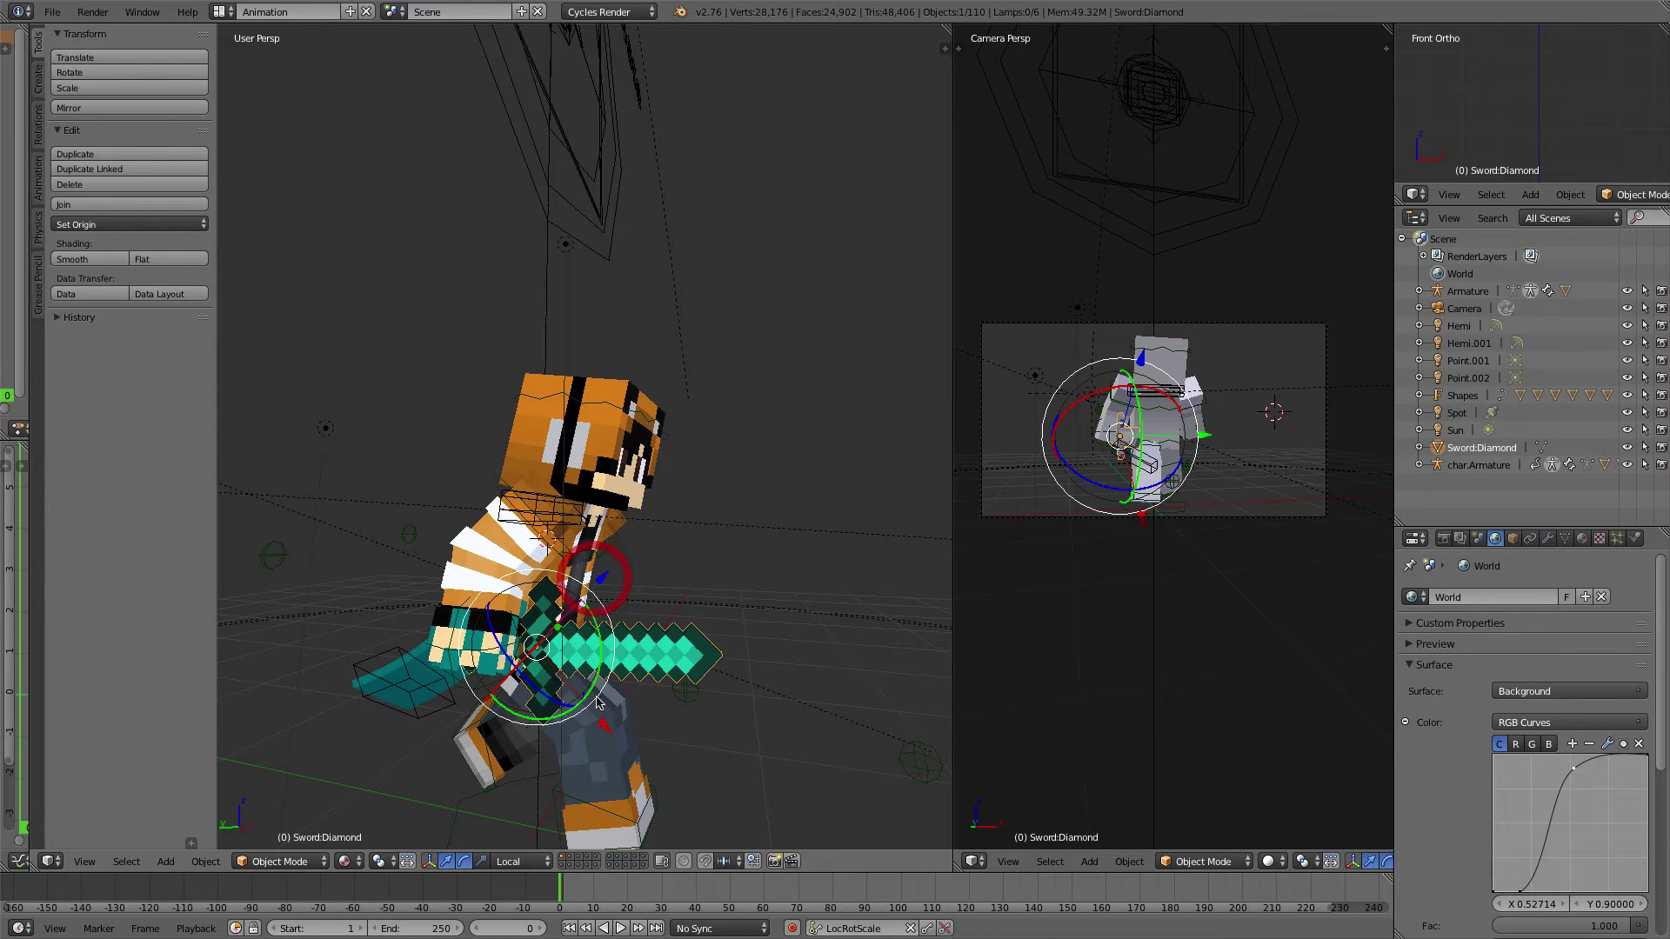
pyautogui.moveTo(604, 722); pyautogui.dragTo(599, 715)
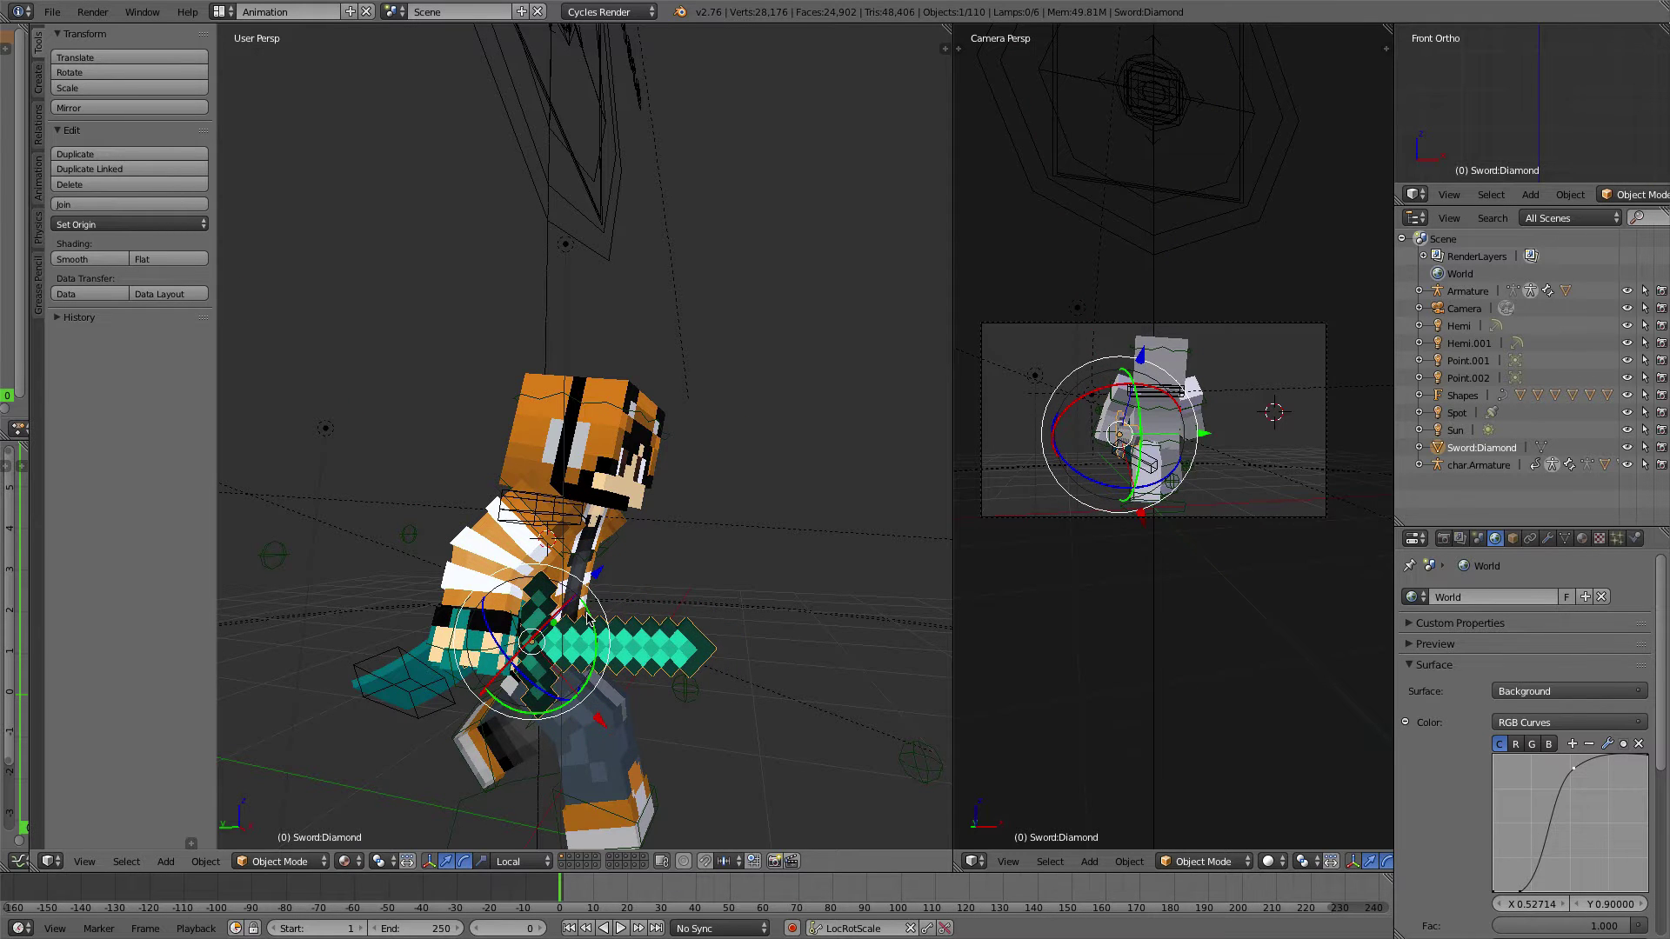
pyautogui.moveTo(588, 619); pyautogui.dragTo(589, 623)
pyautogui.moveTo(589, 623); pyautogui.dragTo(501, 621, button='middle')
pyautogui.press('s')
pyautogui.click(474, 633)
# Preview the character holding the sword through the camera in Rendered shading, and return the viewport to Material shading
pyautogui.moveTo(609, 628); pyautogui.dragTo(835, 630, button='middle')
pyautogui.scroll(-3, 829, 630)
pyautogui.press('KP_0')
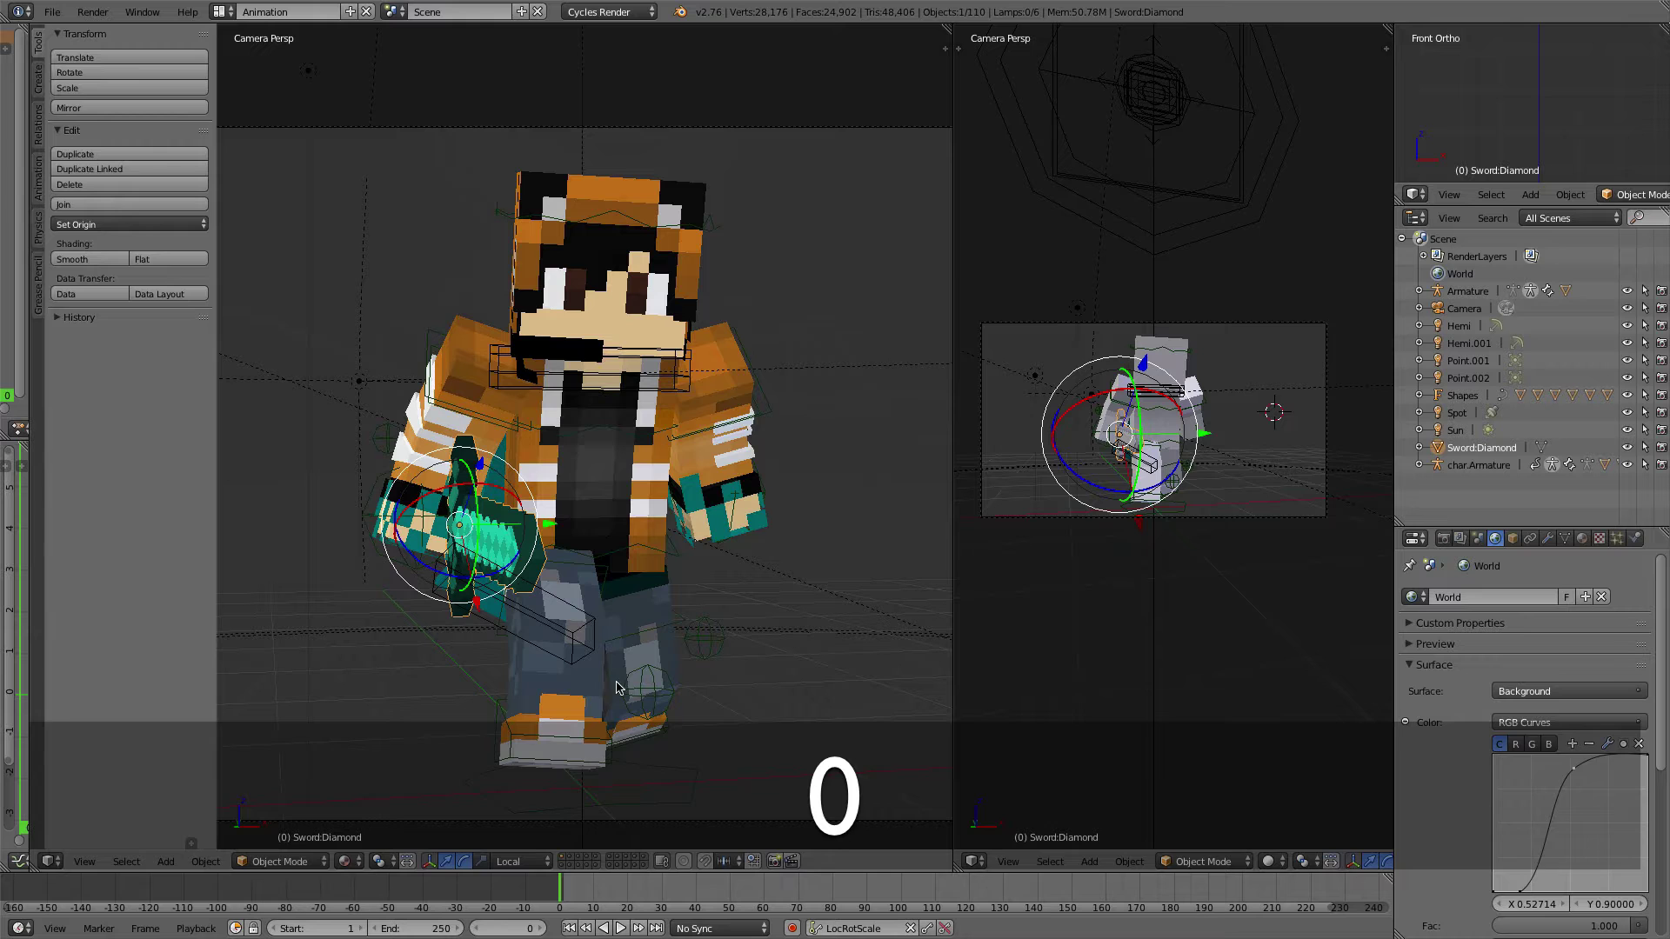
pyautogui.click(345, 864)
pyautogui.click(376, 744)
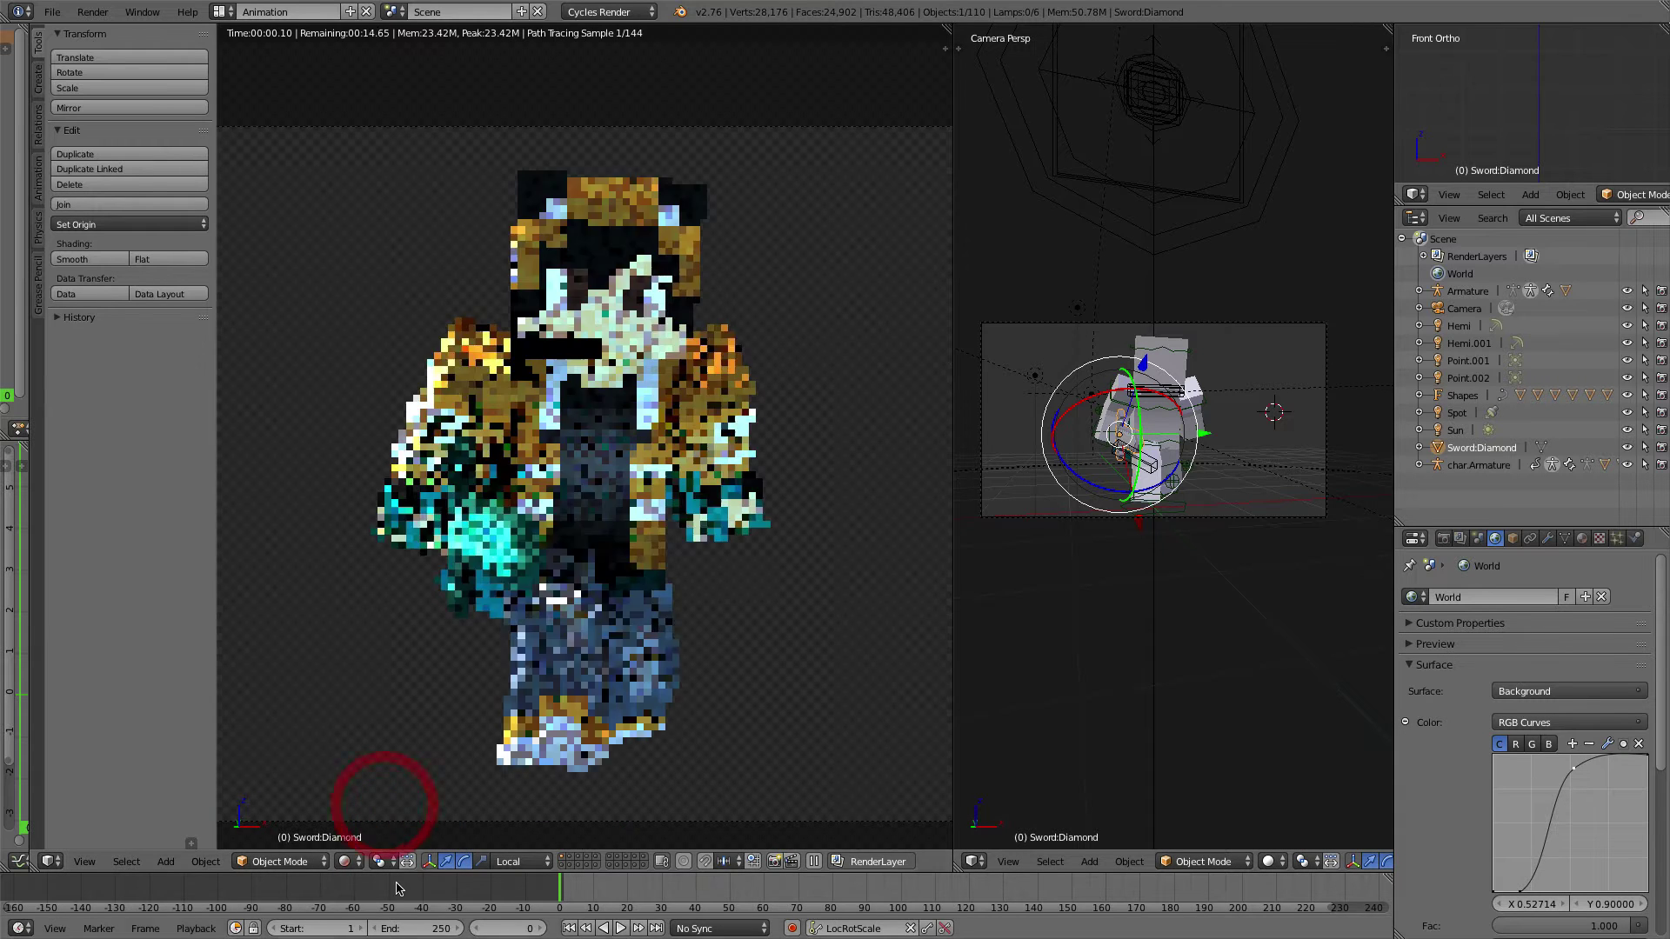
pyautogui.click(346, 861)
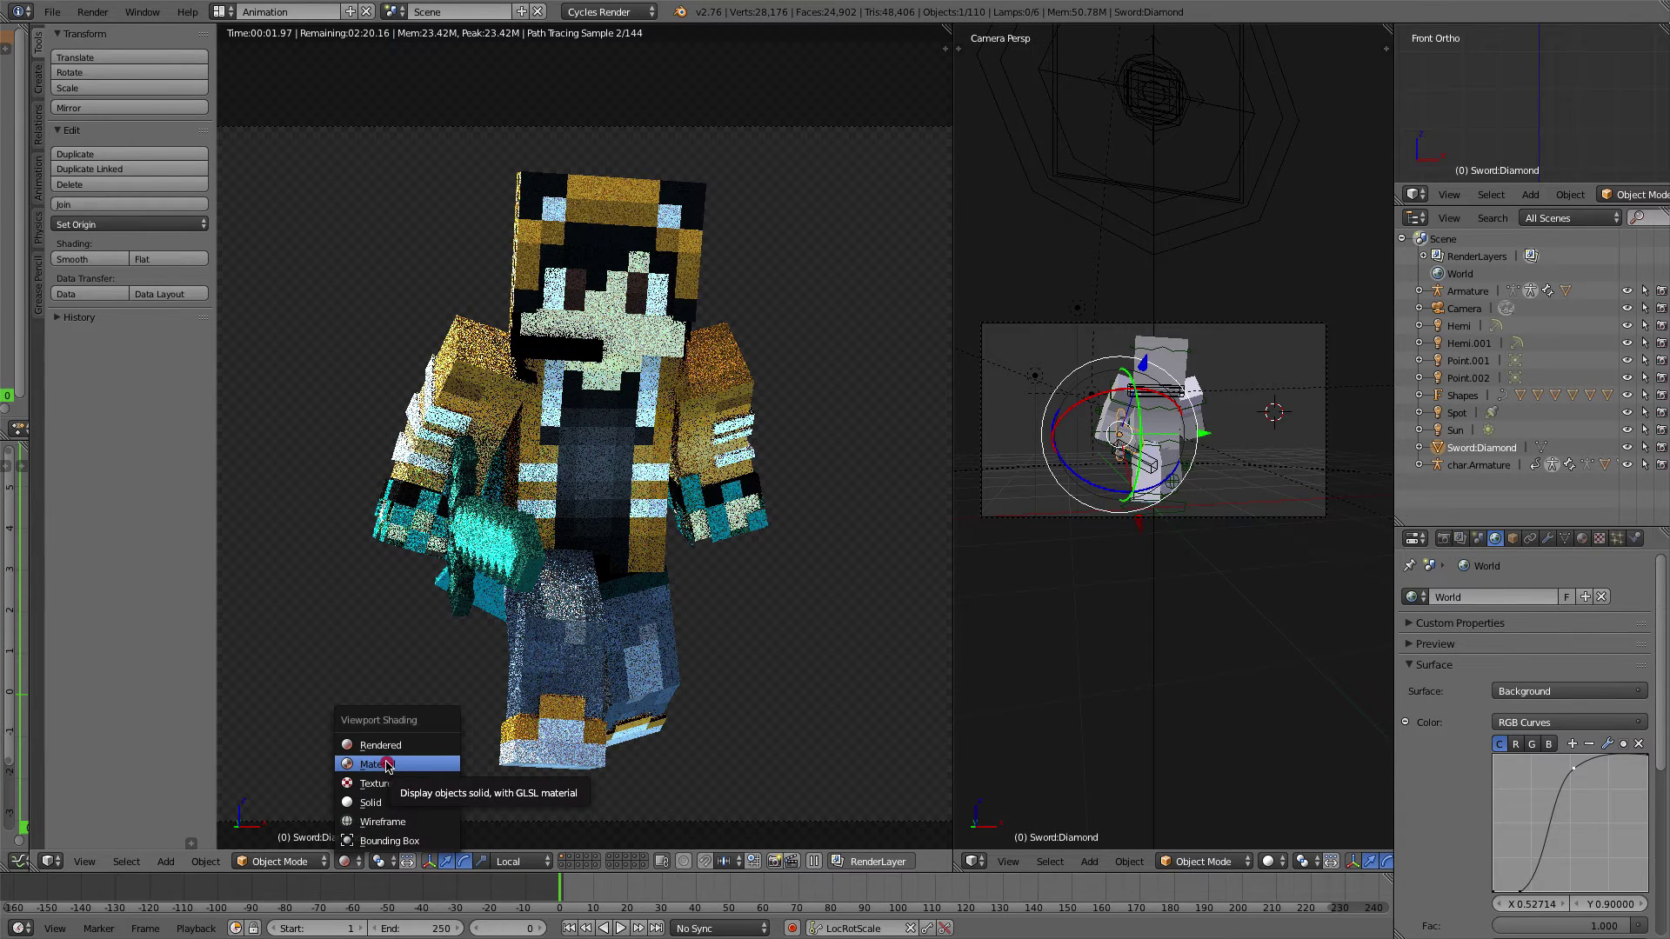
pyautogui.click(394, 763)
# Rotate the sword slightly and adjust its placement so the handle fits the character's right-hand grip
pyautogui.moveTo(393, 764)
pyautogui.mouseDown(button='middle')
pyautogui.moveTo(437, 638)
pyautogui.moveTo(635, 694)
pyautogui.moveTo(537, 653)
pyautogui.mouseUp(button='middle')
pyautogui.scroll(4, 635, 693)
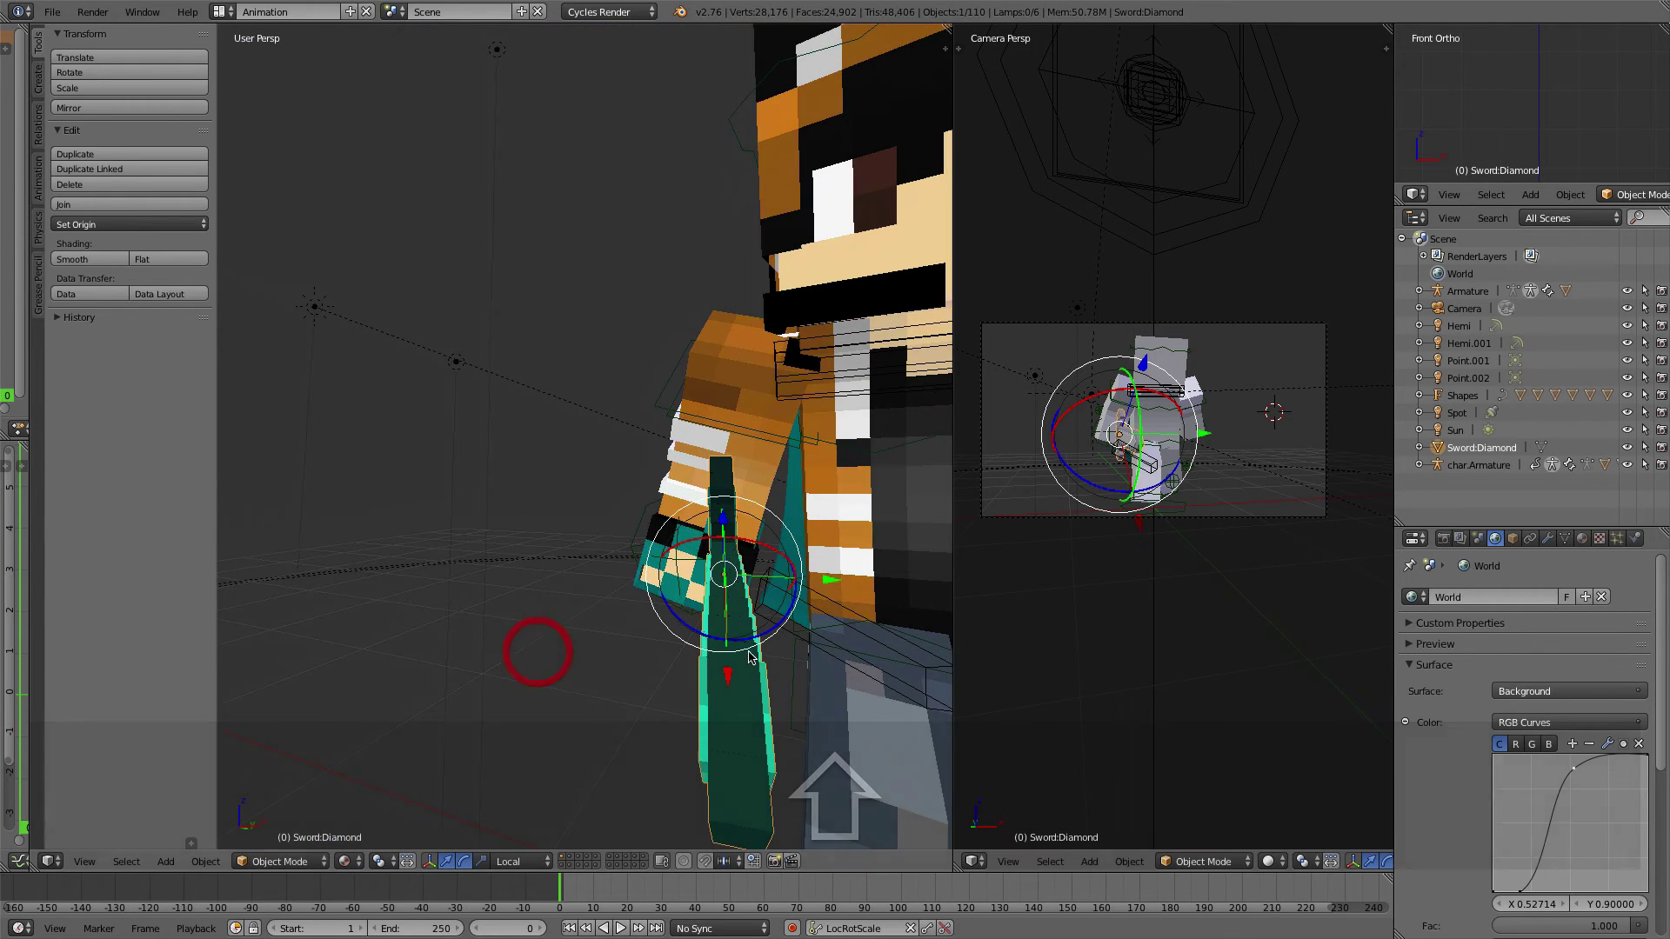
pyautogui.moveTo(761, 635); pyautogui.dragTo(756, 633)
pyautogui.moveTo(759, 630); pyautogui.dragTo(791, 607, button='middle')
pyautogui.moveTo(776, 567)
pyautogui.mouseDown()
pyautogui.moveTo(764, 578)
pyautogui.moveTo(789, 583)
pyautogui.mouseUp()
pyautogui.scroll(-4, 683, 622)
pyautogui.moveTo(656, 634); pyautogui.dragTo(600, 576, button='middle')
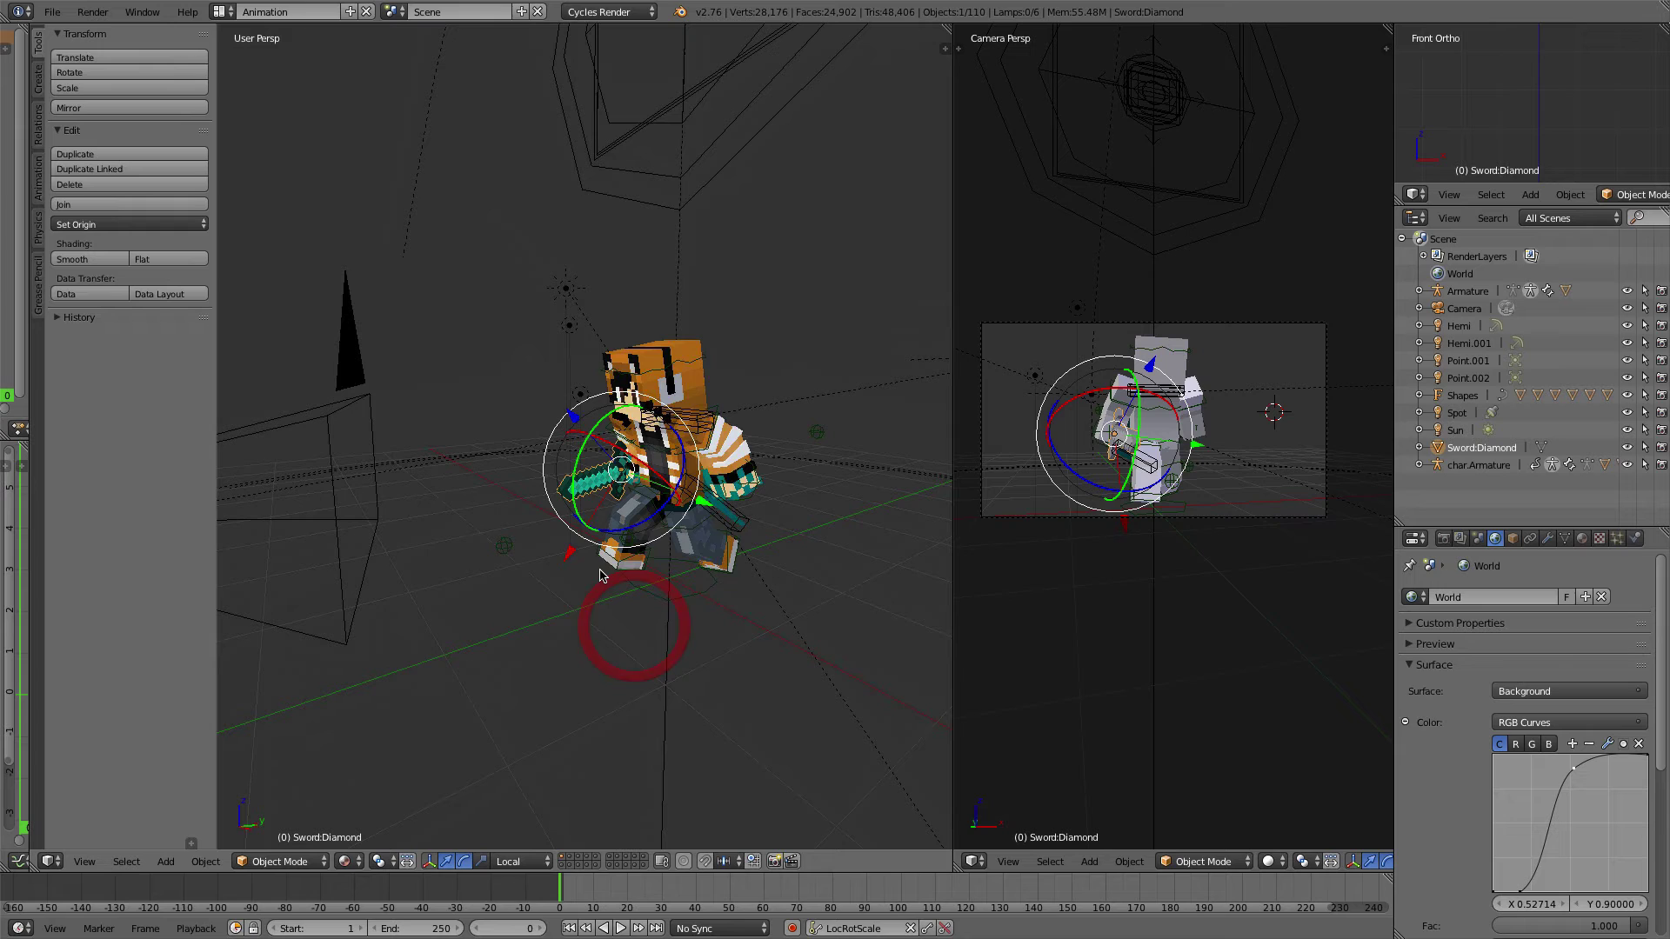
pyautogui.scroll(-5, 596, 571)
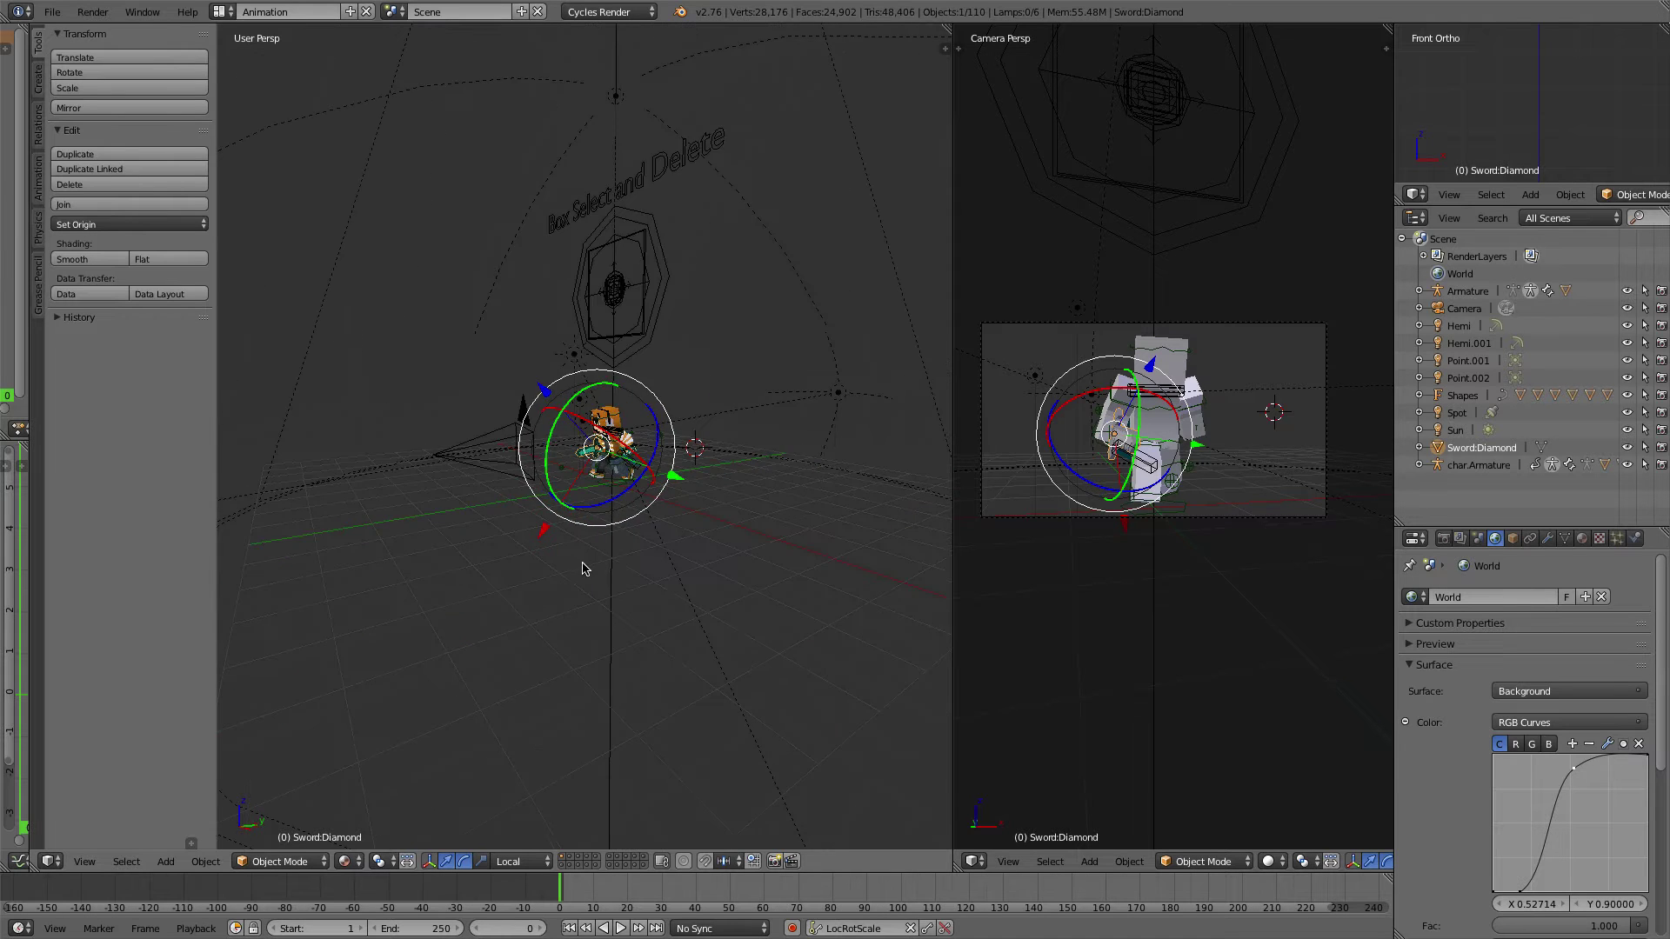
pyautogui.scroll(6, 574, 581)
pyautogui.scroll(3, 571, 585)
pyautogui.moveTo(571, 586); pyautogui.dragTo(821, 568, button='middle')
pyautogui.scroll(-3, 822, 570)
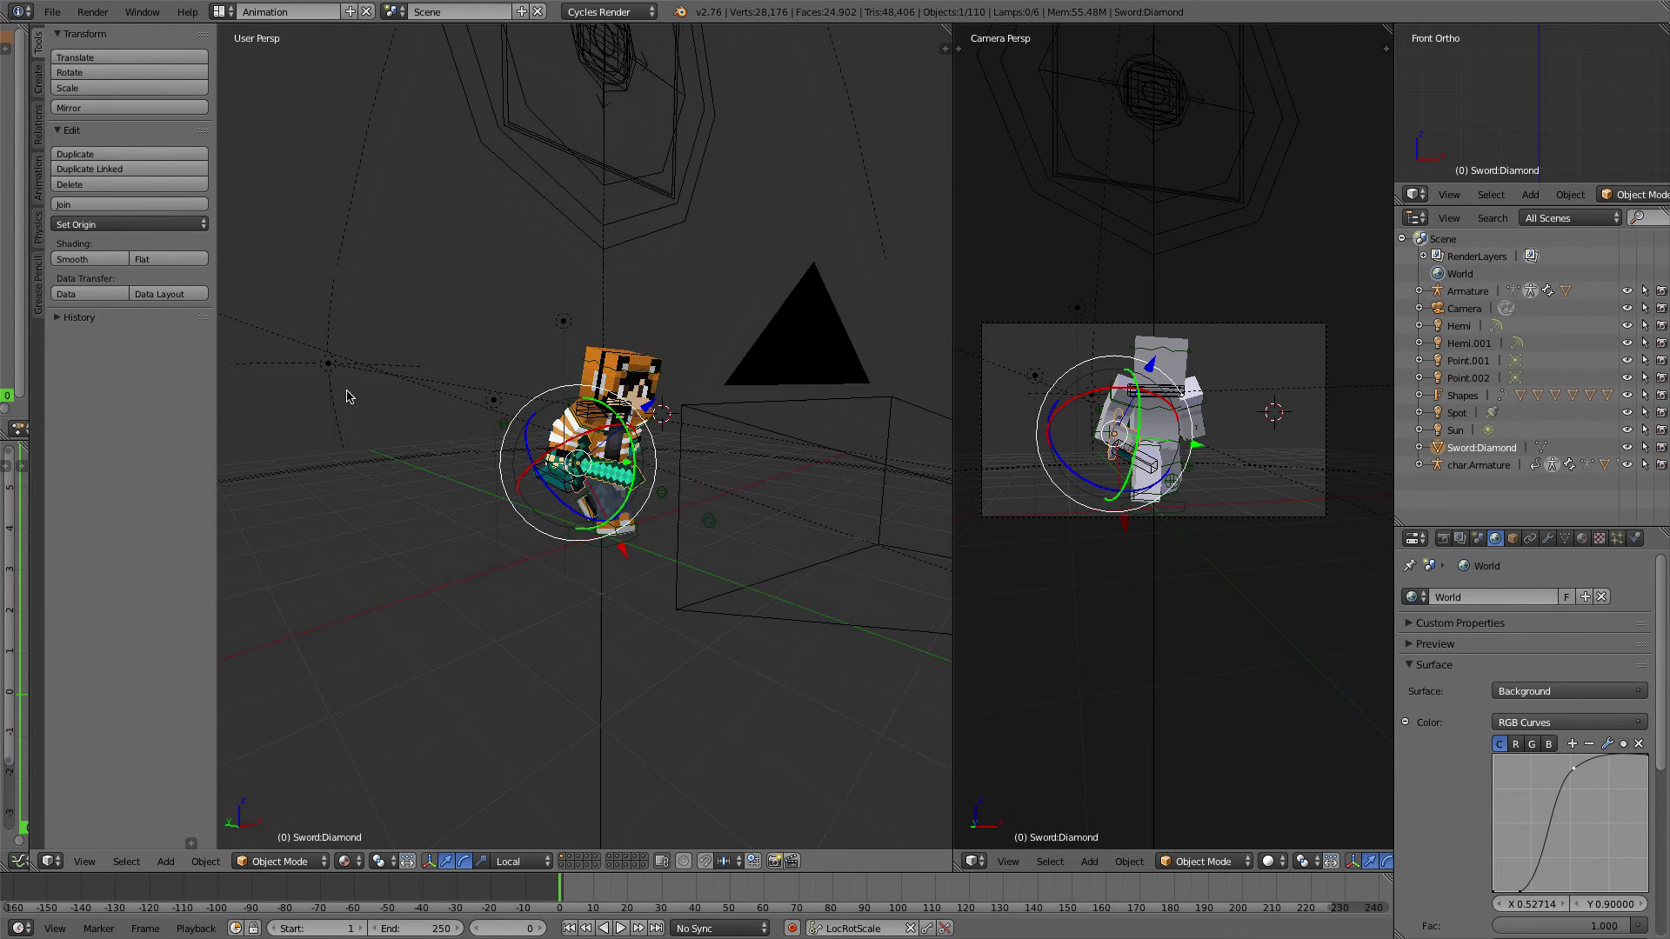
# Start an append from bow.blend in the Downloads folder 82582_Mechanical_Bow and open its Object category
pyautogui.click(52, 11)
pyautogui.click(114, 286)
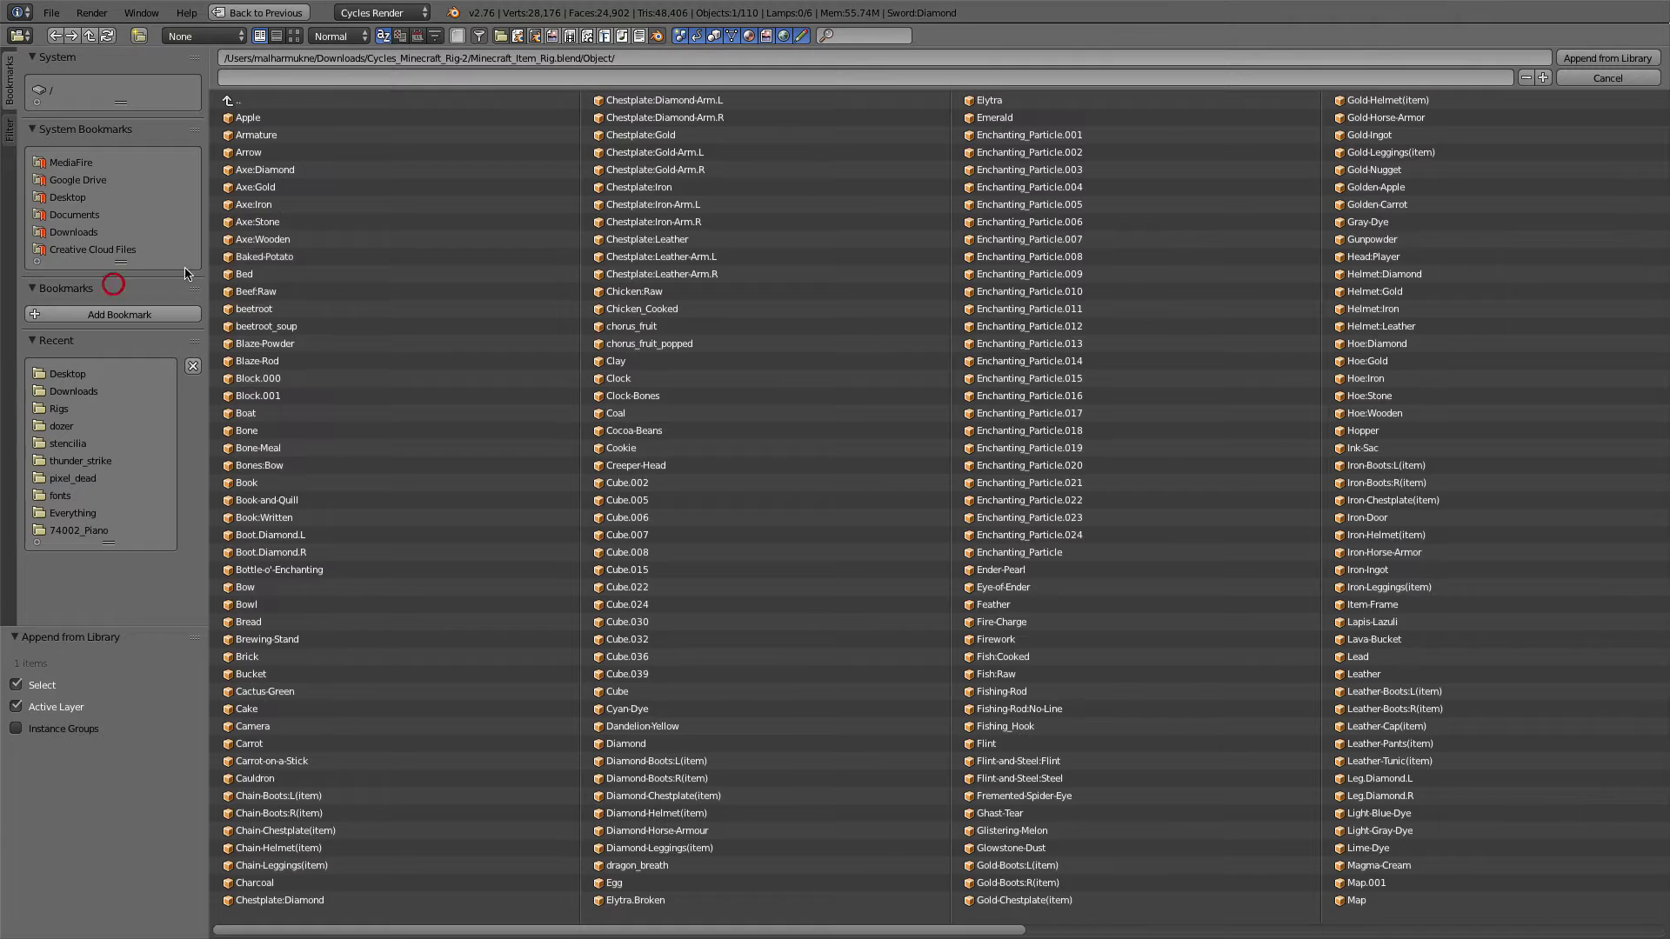
pyautogui.click(69, 231)
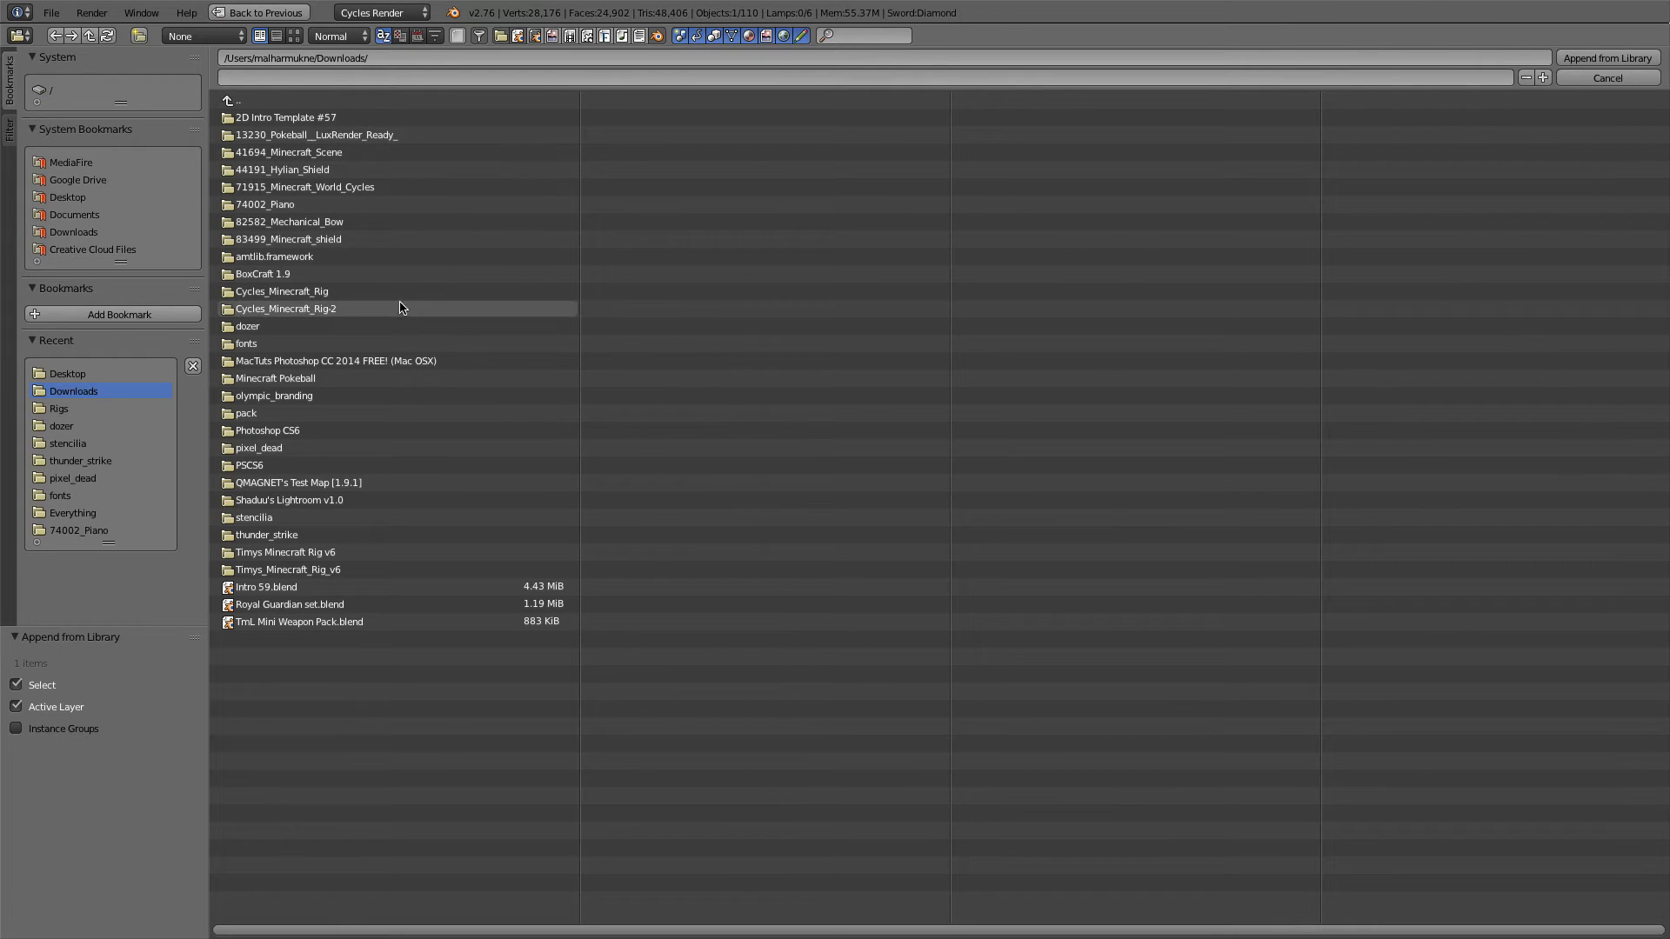
pyautogui.click(417, 220)
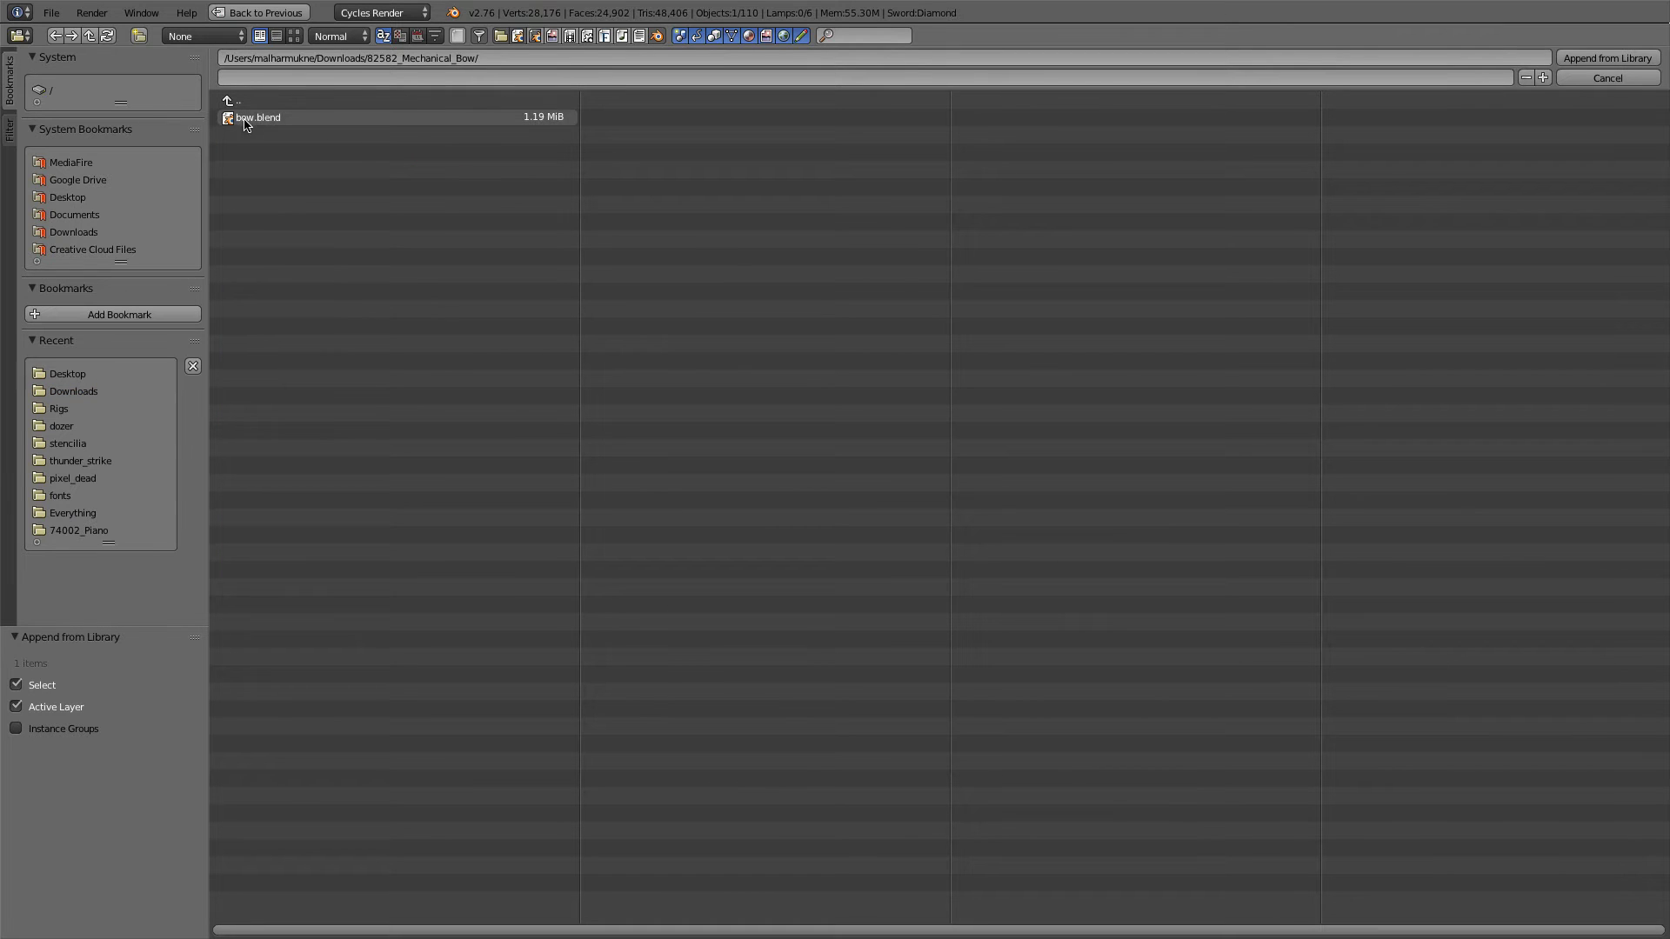
pyautogui.click(245, 121)
pyautogui.click(232, 241)
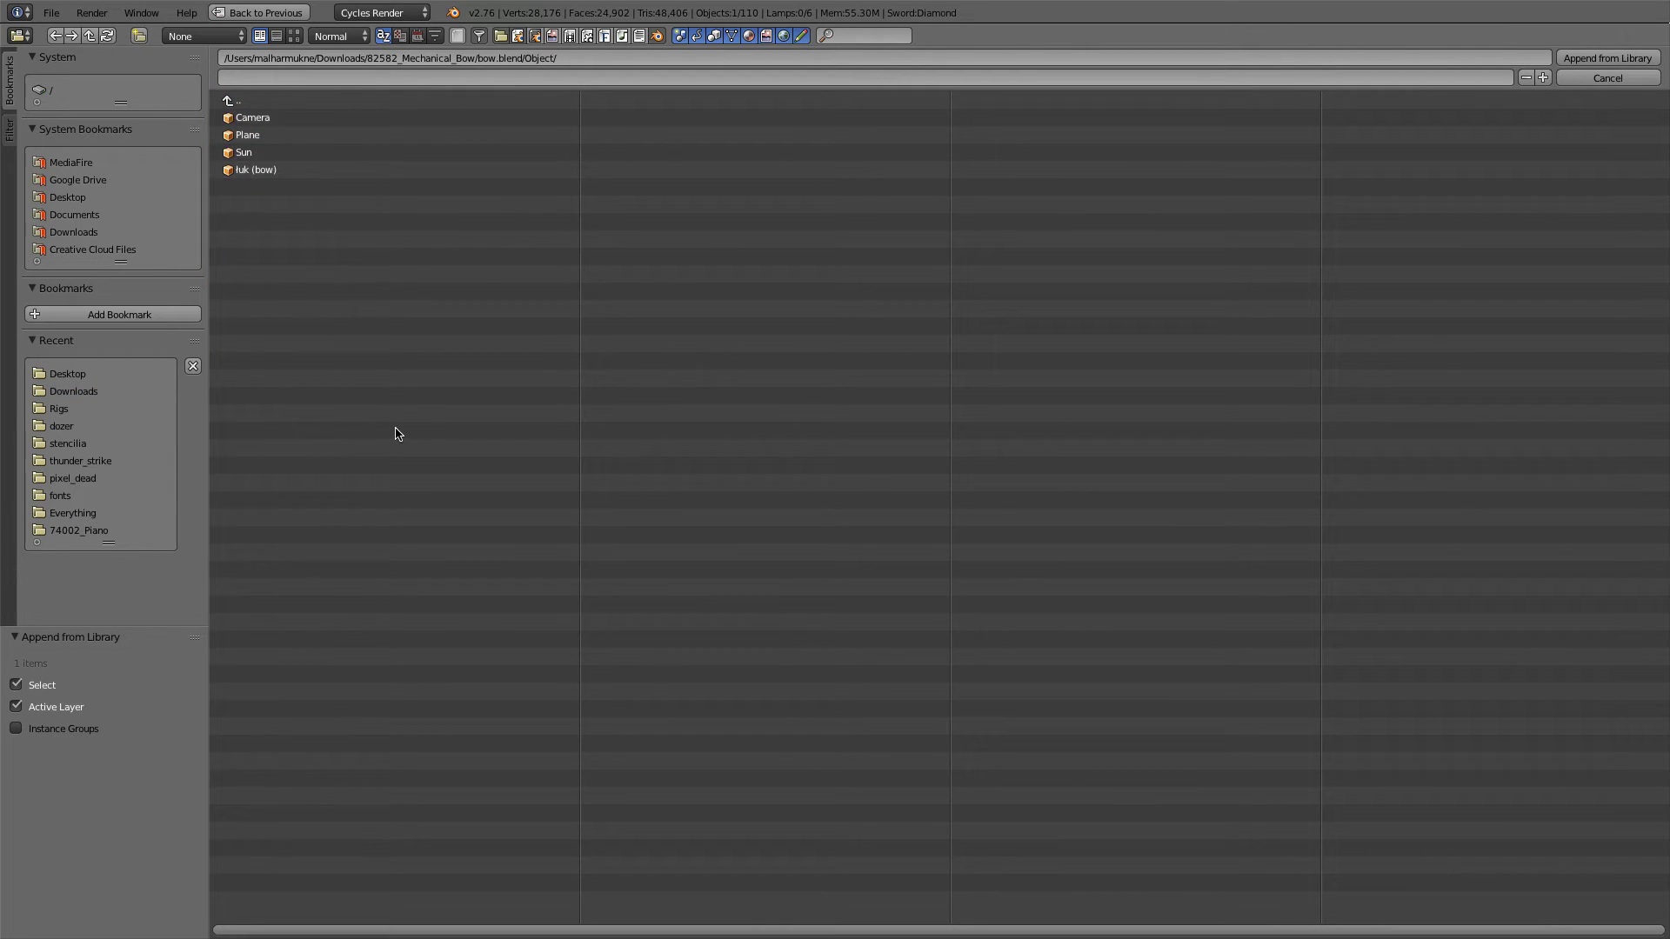
# Append the bow object, scale it down, and move it along its X axis to stand beside the character
pyautogui.doubleClick(294, 172)
pyautogui.moveTo(670, 385); pyautogui.dragTo(682, 240, button='middle')
pyautogui.press('s')
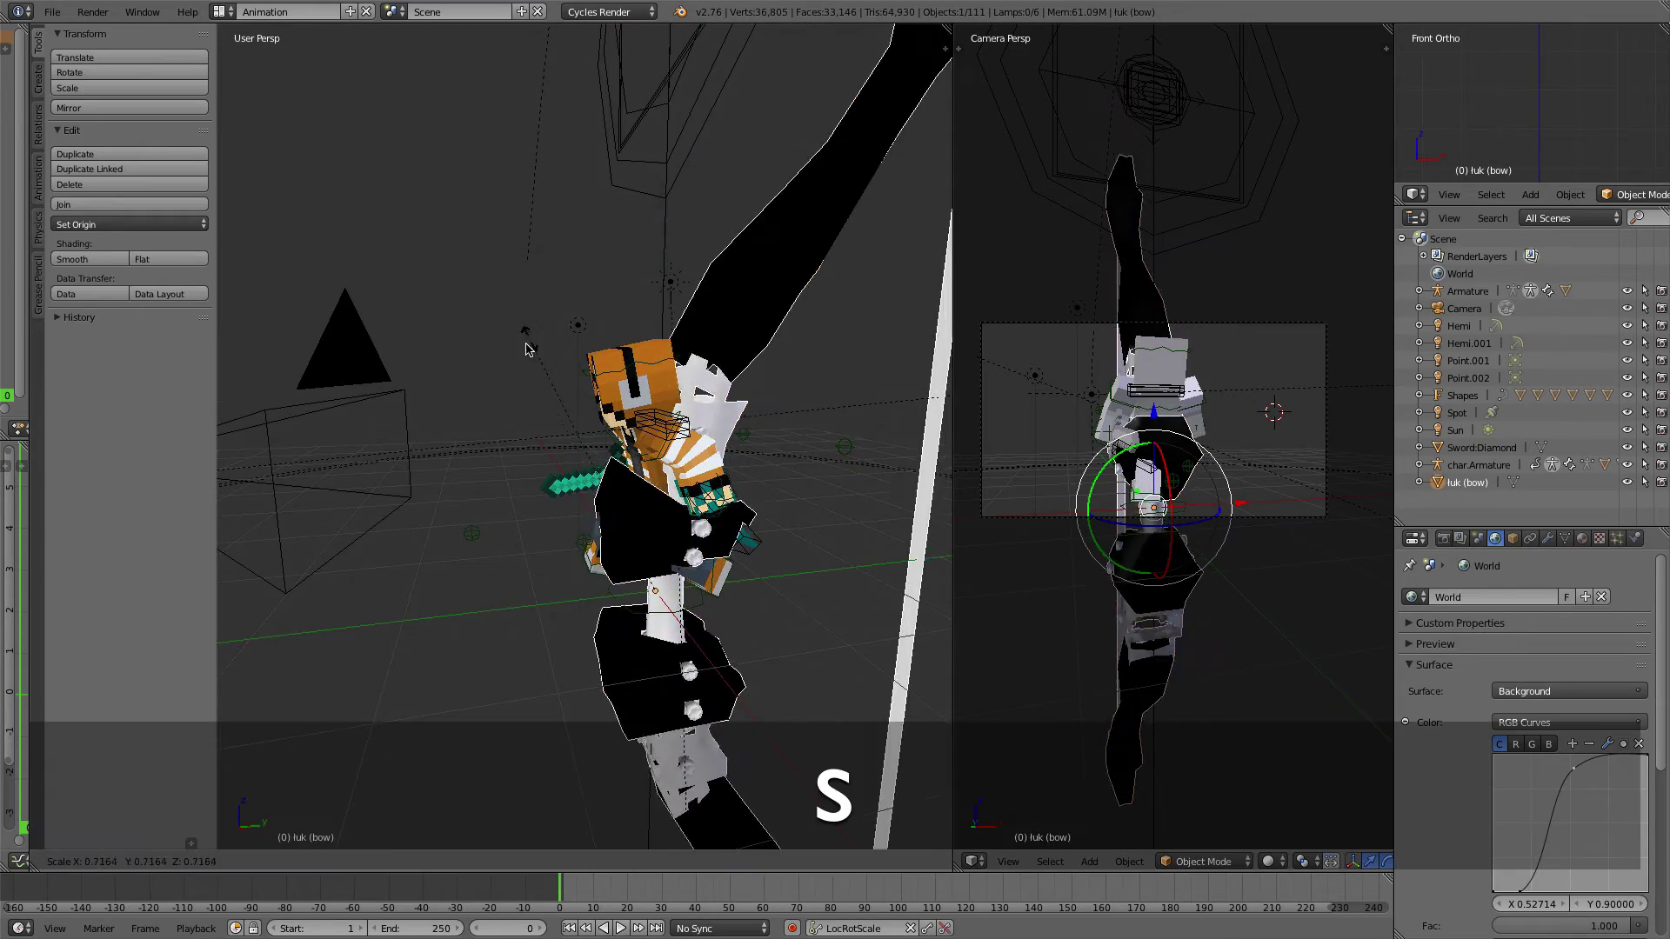
pyautogui.click(581, 529)
pyautogui.scroll(-4, 600, 535)
pyautogui.moveTo(628, 541); pyautogui.dragTo(774, 559, button='middle')
pyautogui.moveTo(724, 499); pyautogui.dragTo(808, 500)
# Examine the appended bow beside the character from several angles and distances
pyautogui.moveTo(805, 496); pyautogui.dragTo(548, 415, button='middle')
pyautogui.scroll(4, 622, 483)
pyautogui.scroll(-6, 487, 378)
pyautogui.scroll(7, 532, 415)
pyautogui.scroll(-3, 533, 418)
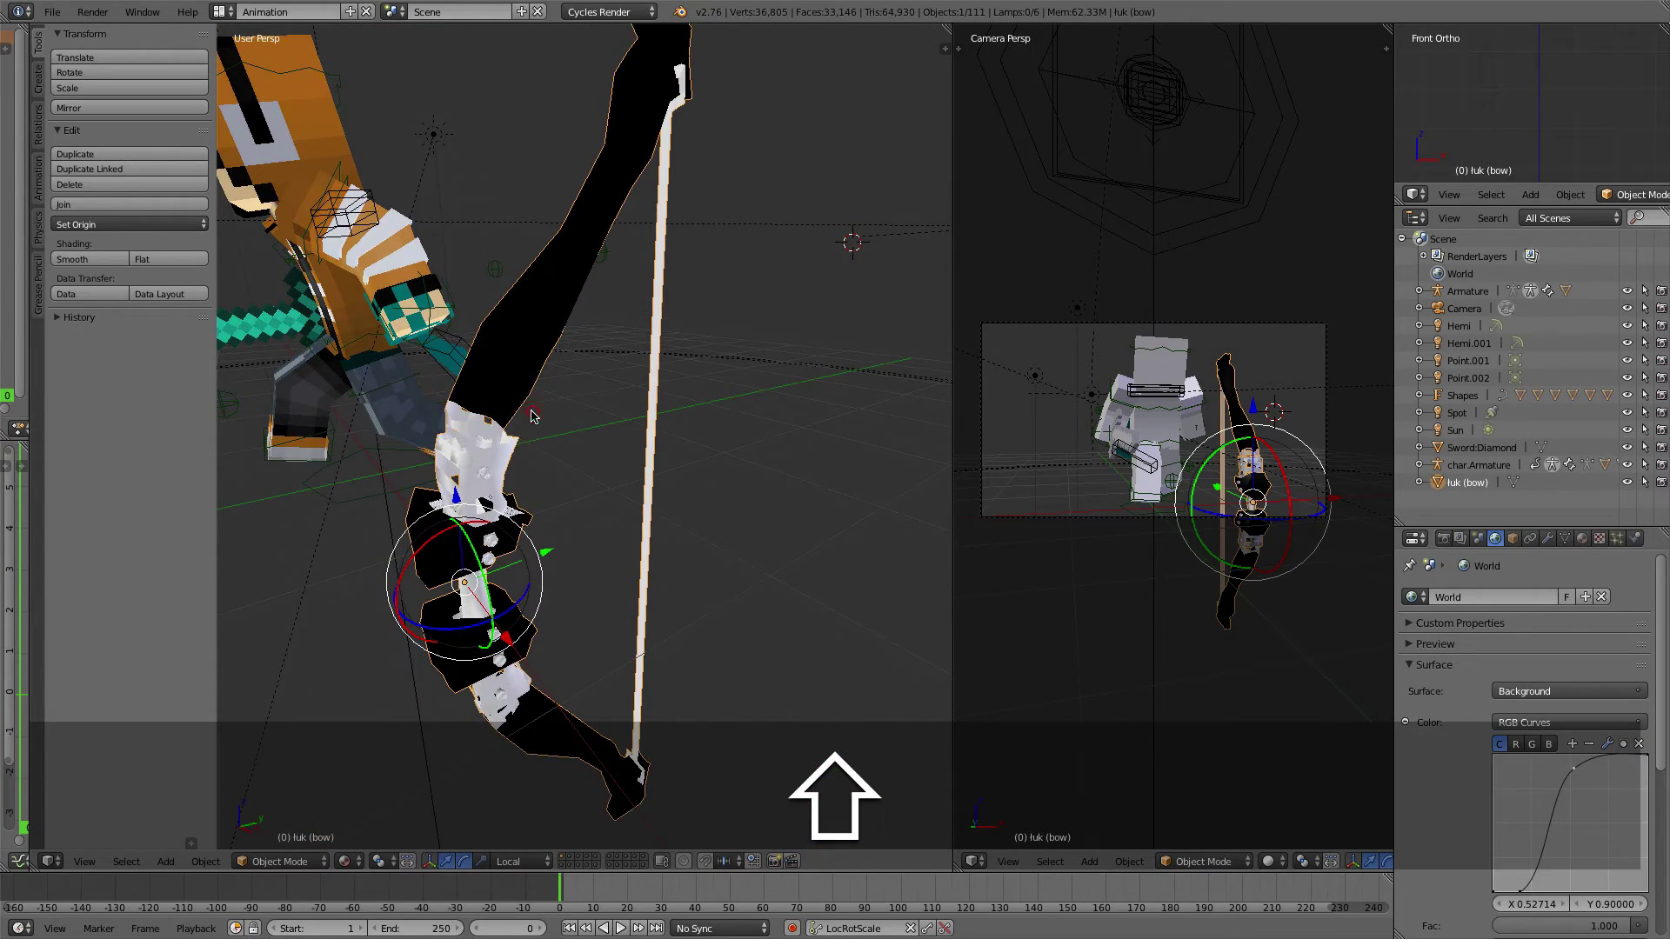
pyautogui.scroll(-8, 522, 576)
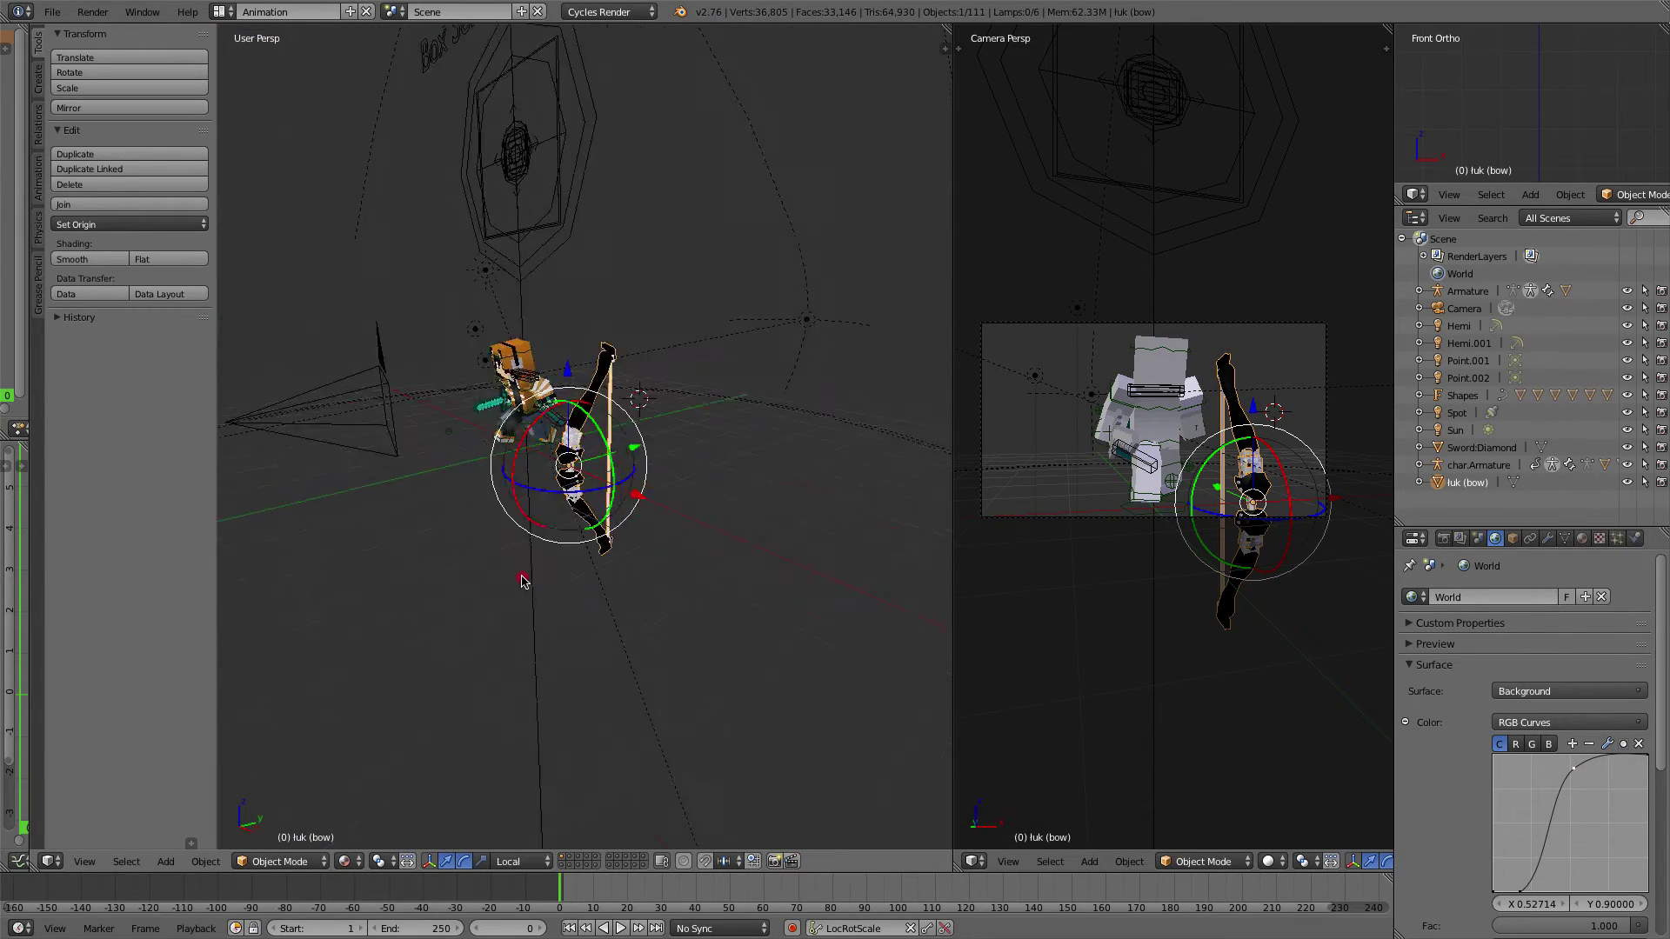
pyautogui.moveTo(522, 578); pyautogui.dragTo(868, 625, button='middle')
pyautogui.scroll(5, 866, 625)
pyautogui.moveTo(337, 461); pyautogui.dragTo(802, 459, button='middle')
pyautogui.scroll(-4, 615, 467)
# Delete the appended bow from the character scene
pyautogui.press('Delete')
pyautogui.click(612, 470)
pyautogui.scroll(-4, 805, 450)
pyautogui.scroll(8, 799, 424)
pyautogui.scroll(-10, 798, 424)
pyautogui.scroll(7, 756, 452)
pyautogui.keyDown('shift'); pyautogui.moveTo(697, 485); pyautogui.dragTo(502, 508, button='middle'); pyautogui.keyUp('shift')
# Reload the start-up file to open a new scene and delete its default cube
pyautogui.click(54, 12)
pyautogui.click(74, 35)
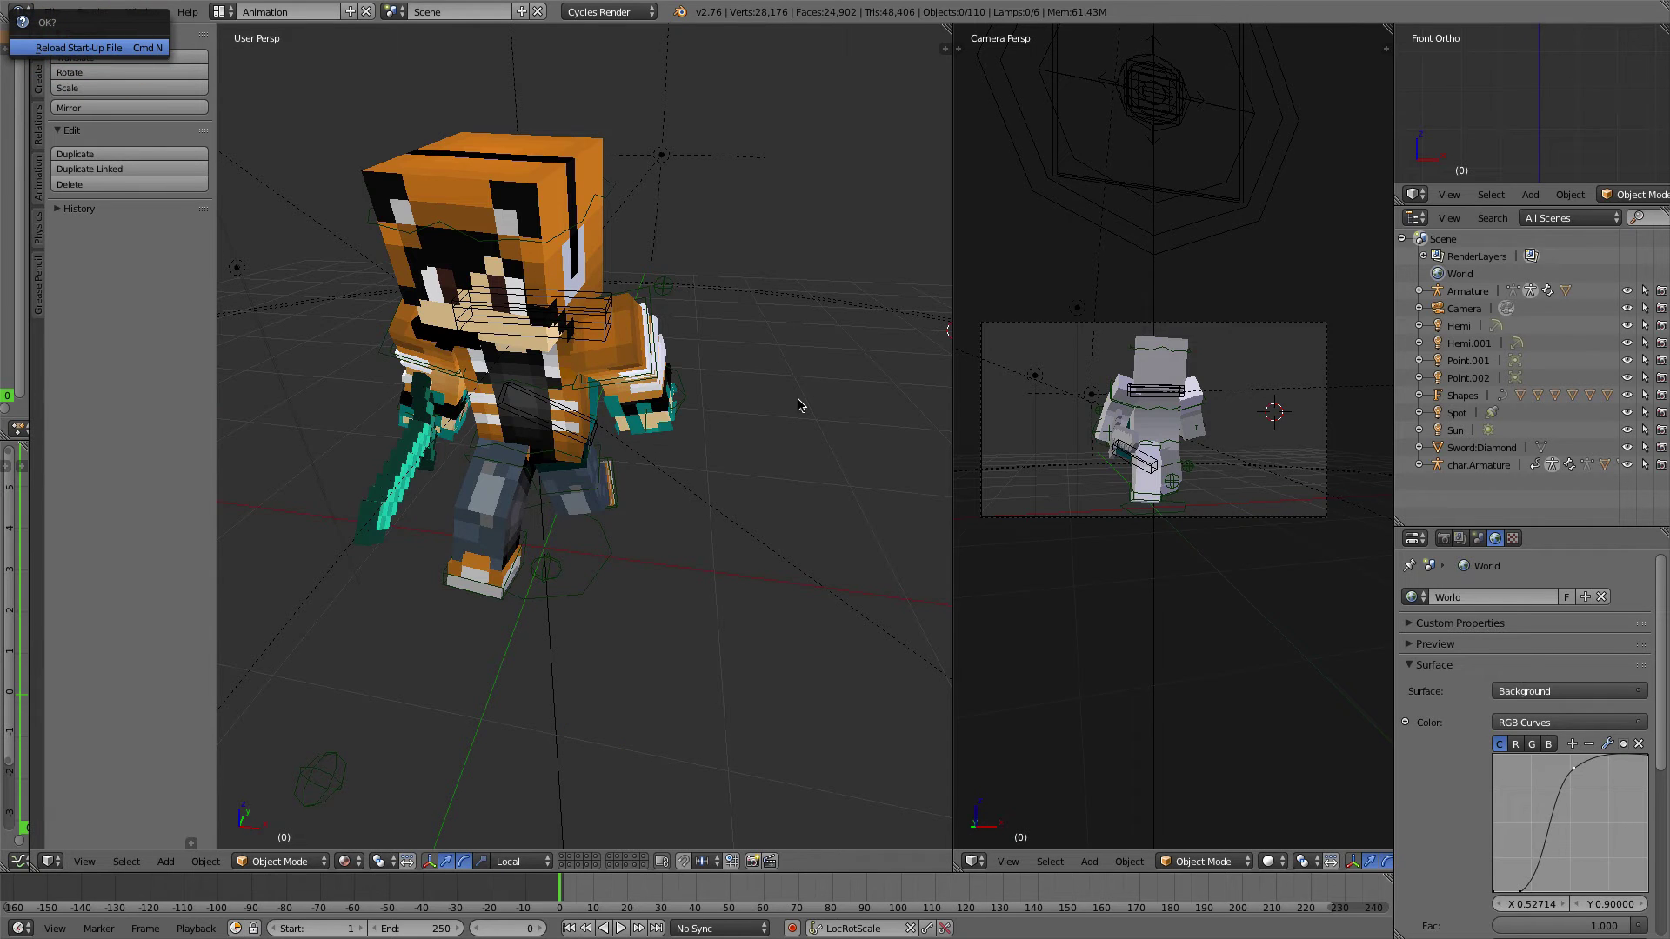
pyautogui.press('Return')
pyautogui.press('Delete')
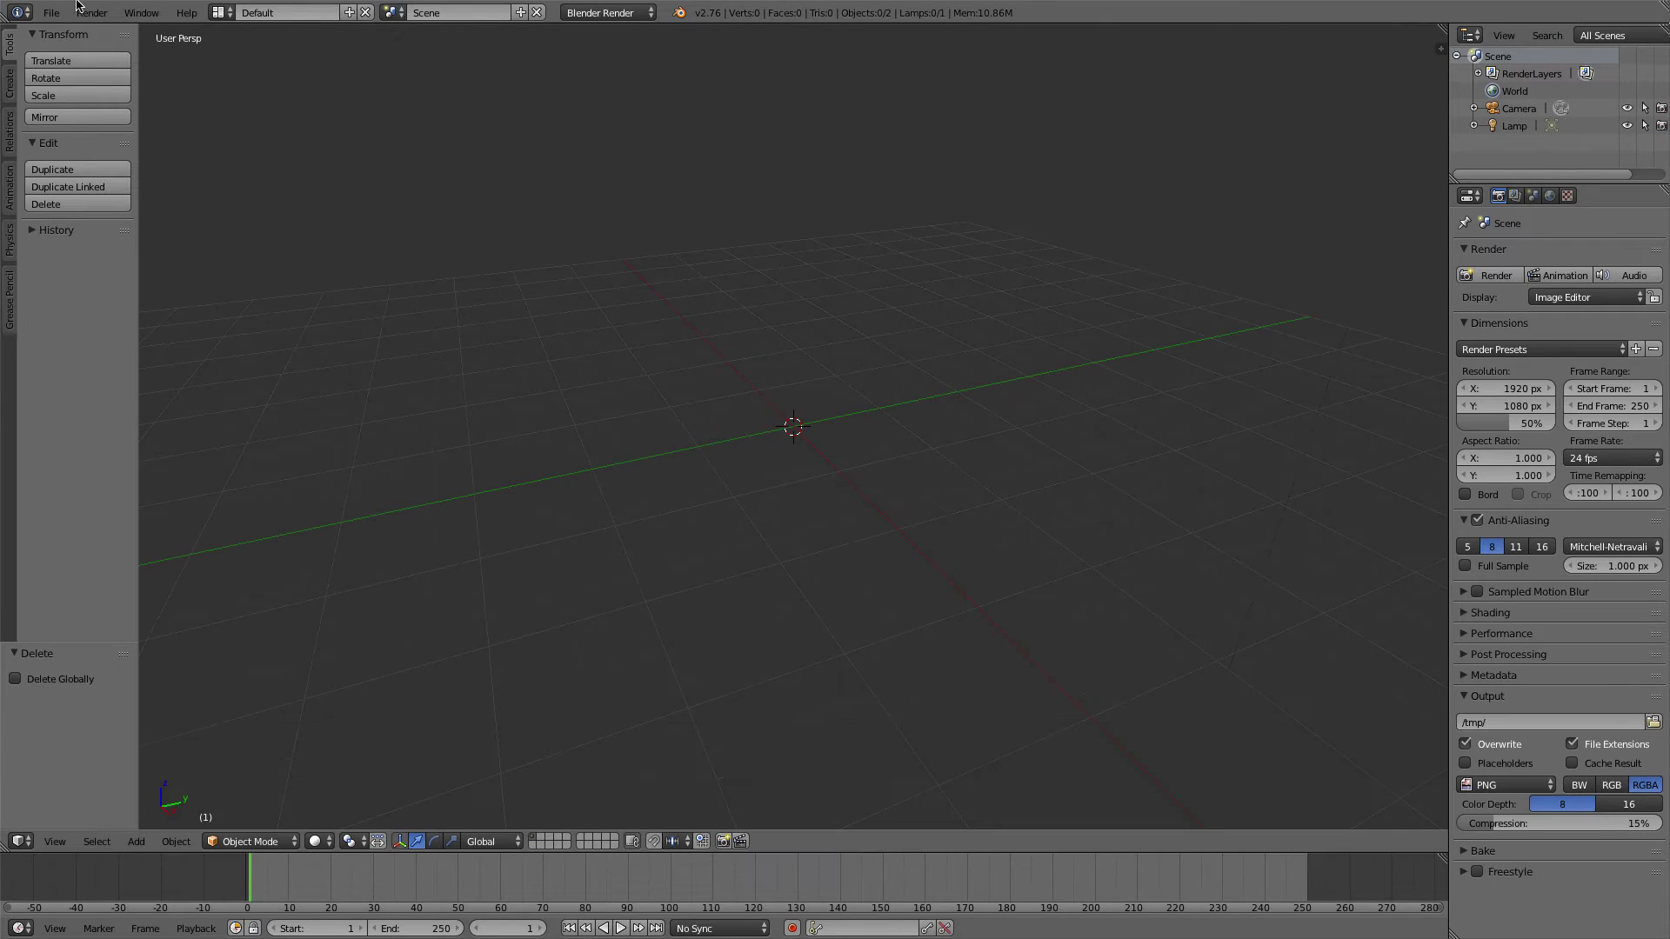
# Append the Slime Block object from Minecraft_Blocks_Rig.blend in the Cycles_Minecraft_Rig-2 folder under Downloads
pyautogui.click(54, 13)
pyautogui.click(111, 278)
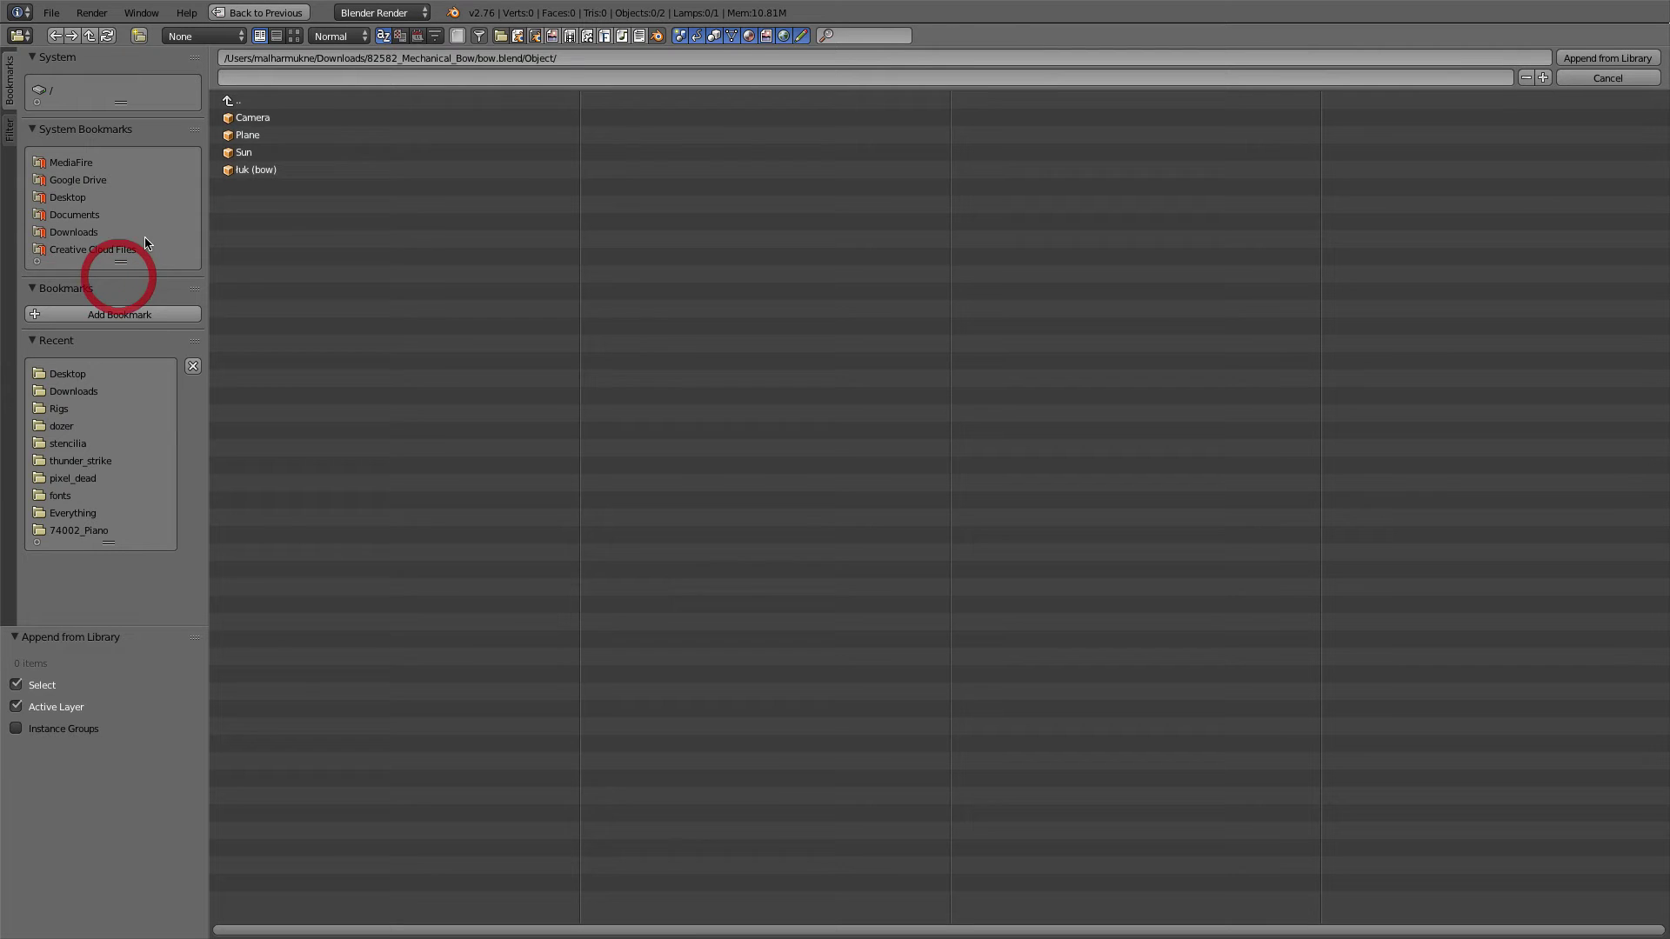
pyautogui.click(74, 231)
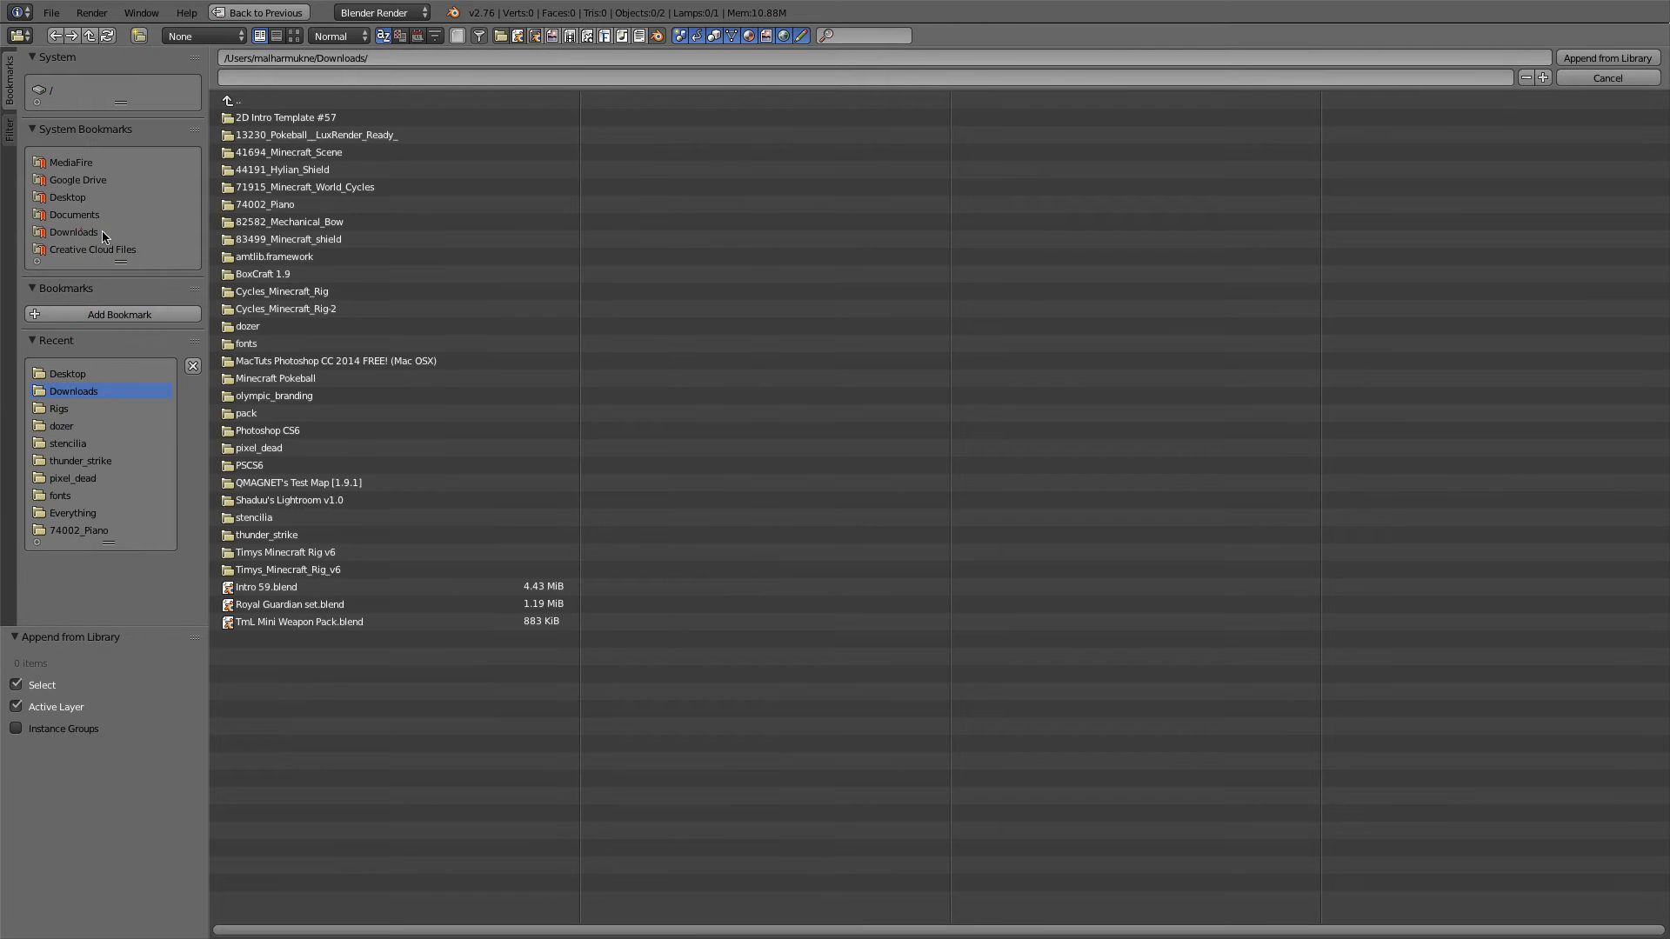
pyautogui.click(347, 309)
pyautogui.click(345, 135)
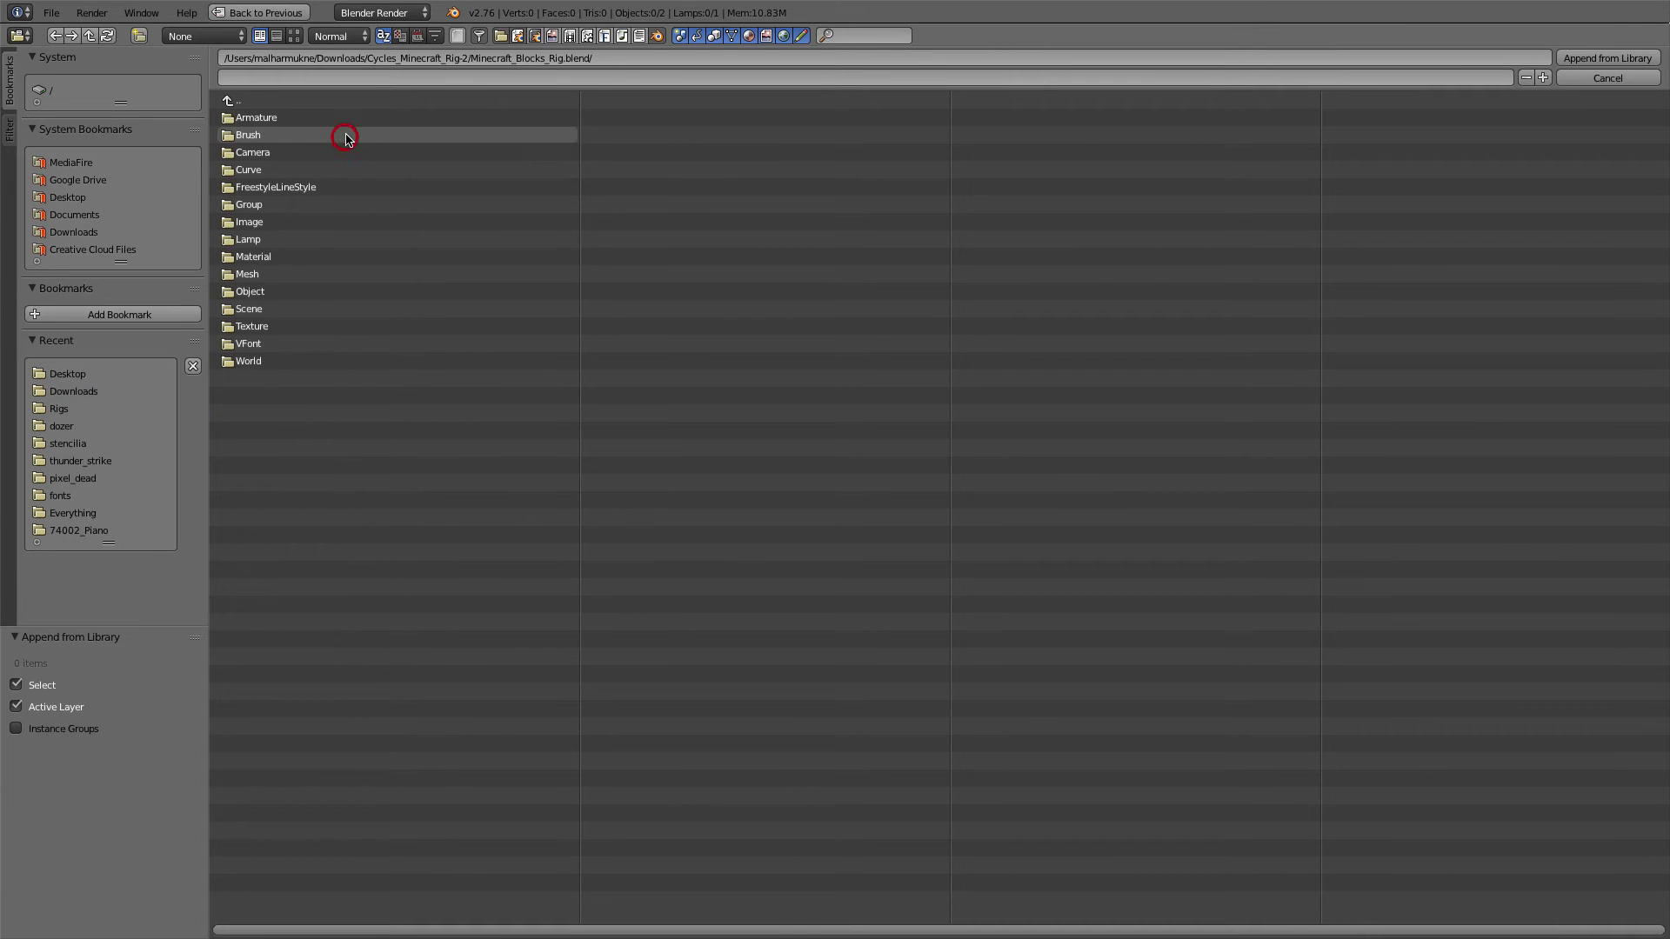
pyautogui.click(255, 287)
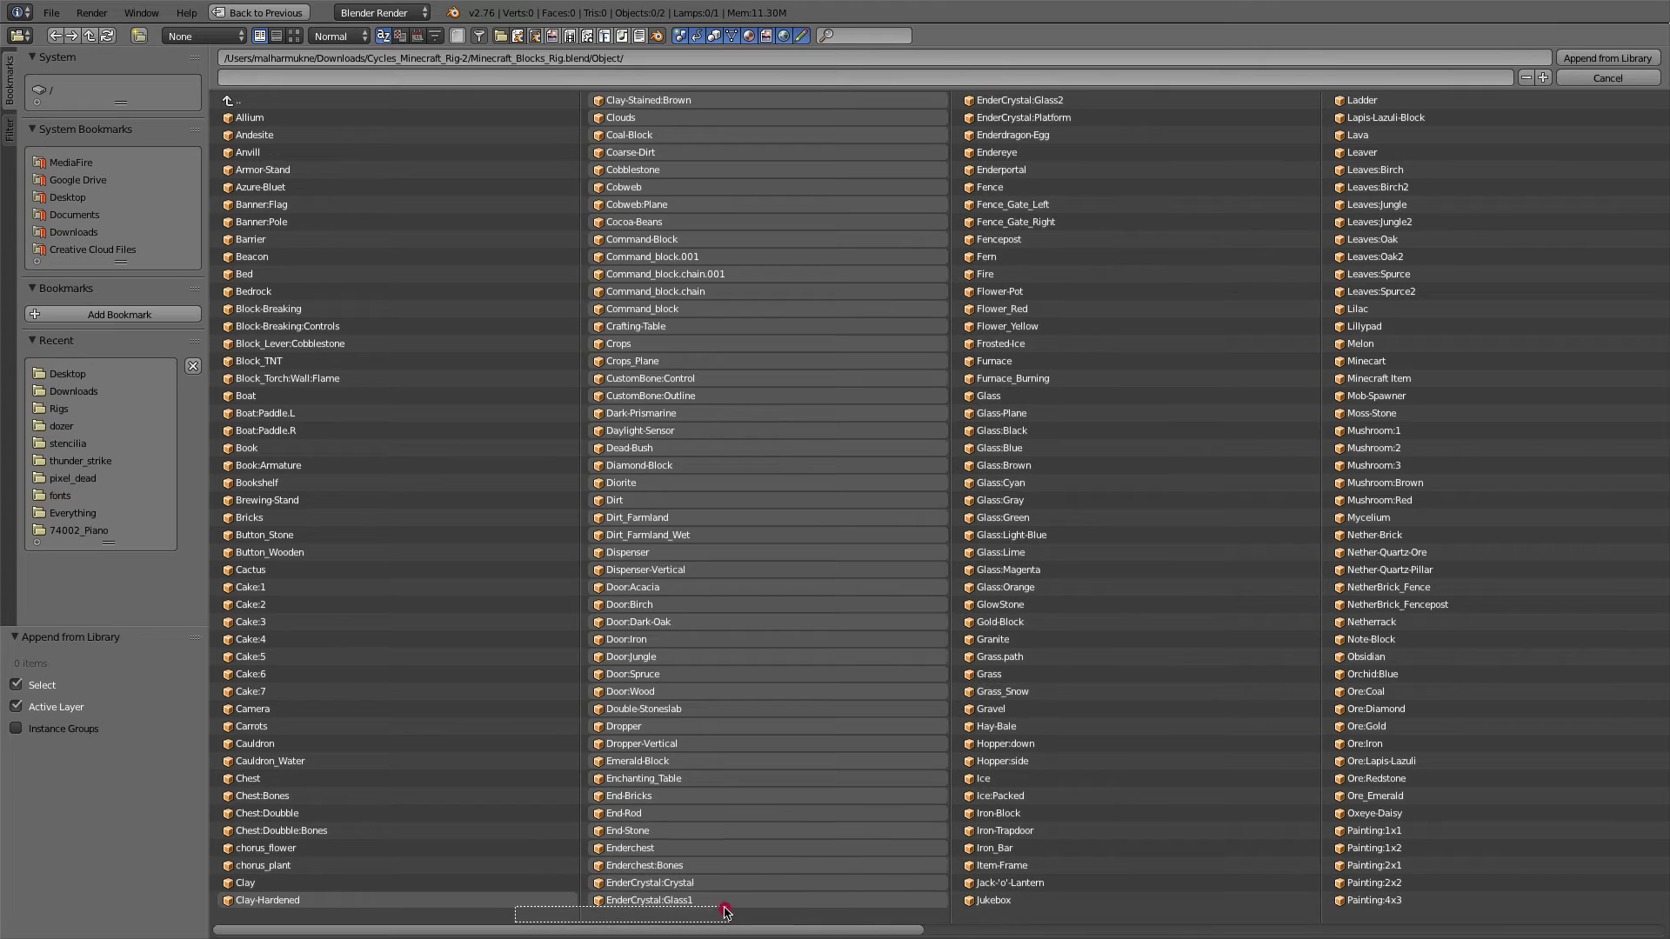
pyautogui.moveTo(704, 933); pyautogui.dragTo(369, 906)
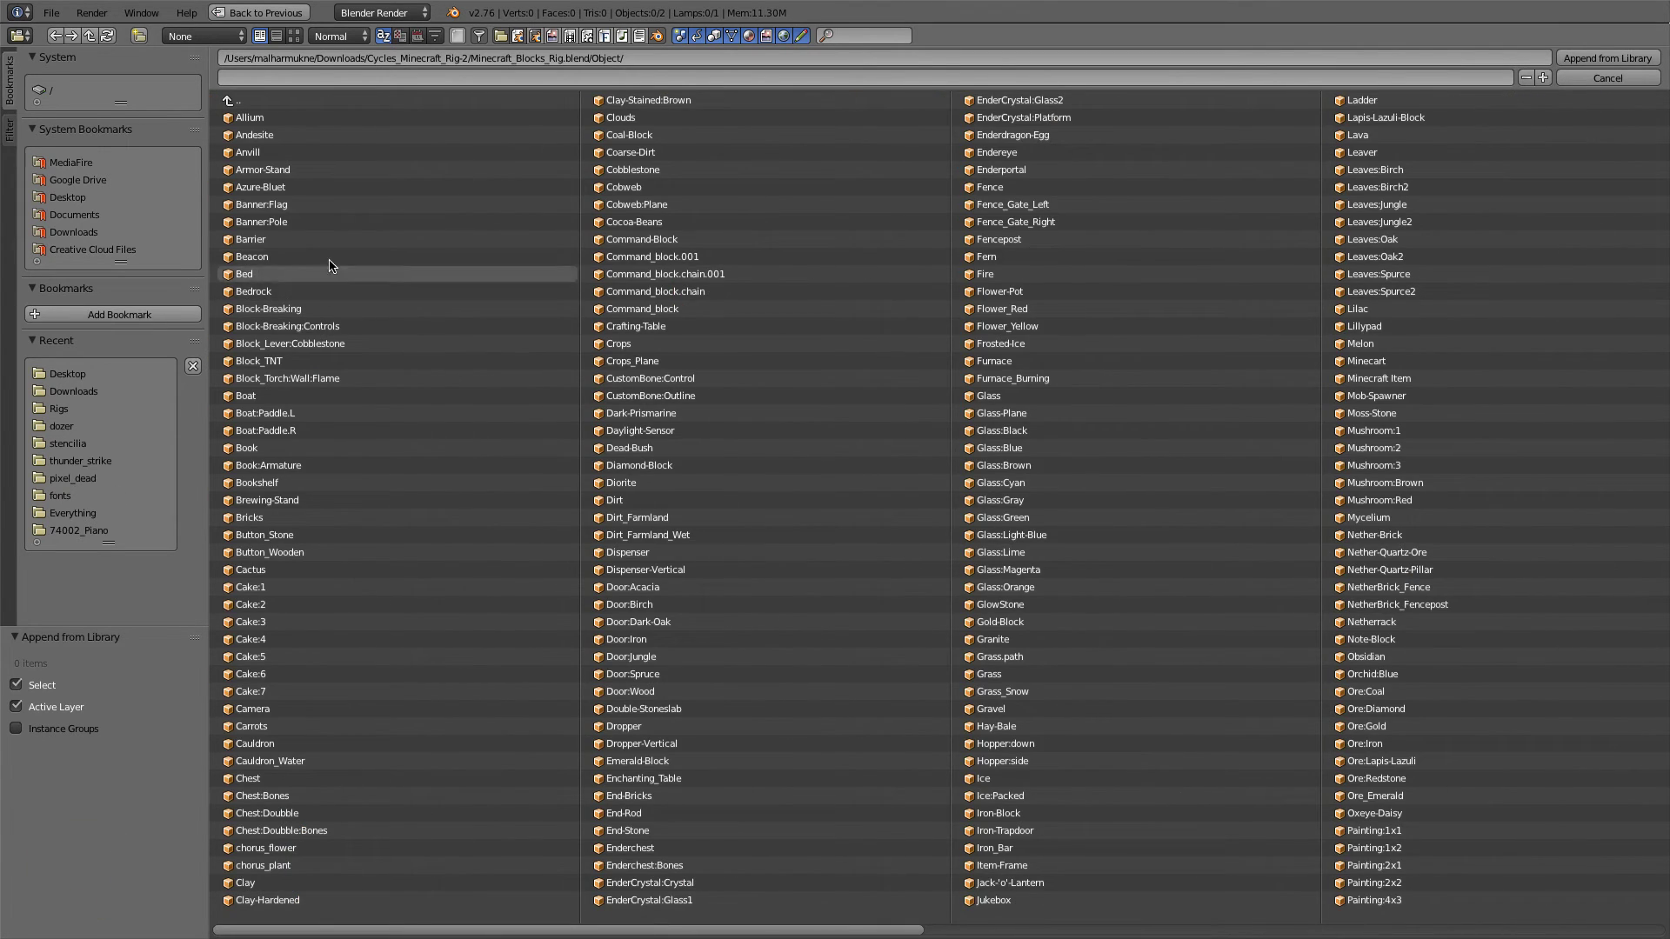
pyautogui.moveTo(581, 931)
pyautogui.mouseDown()
pyautogui.moveTo(1216, 932)
pyautogui.moveTo(1282, 905)
pyautogui.moveTo(1344, 906)
pyautogui.moveTo(1384, 937)
pyautogui.moveTo(1262, 911)
pyautogui.mouseUp()
pyautogui.doubleClick(854, 763)
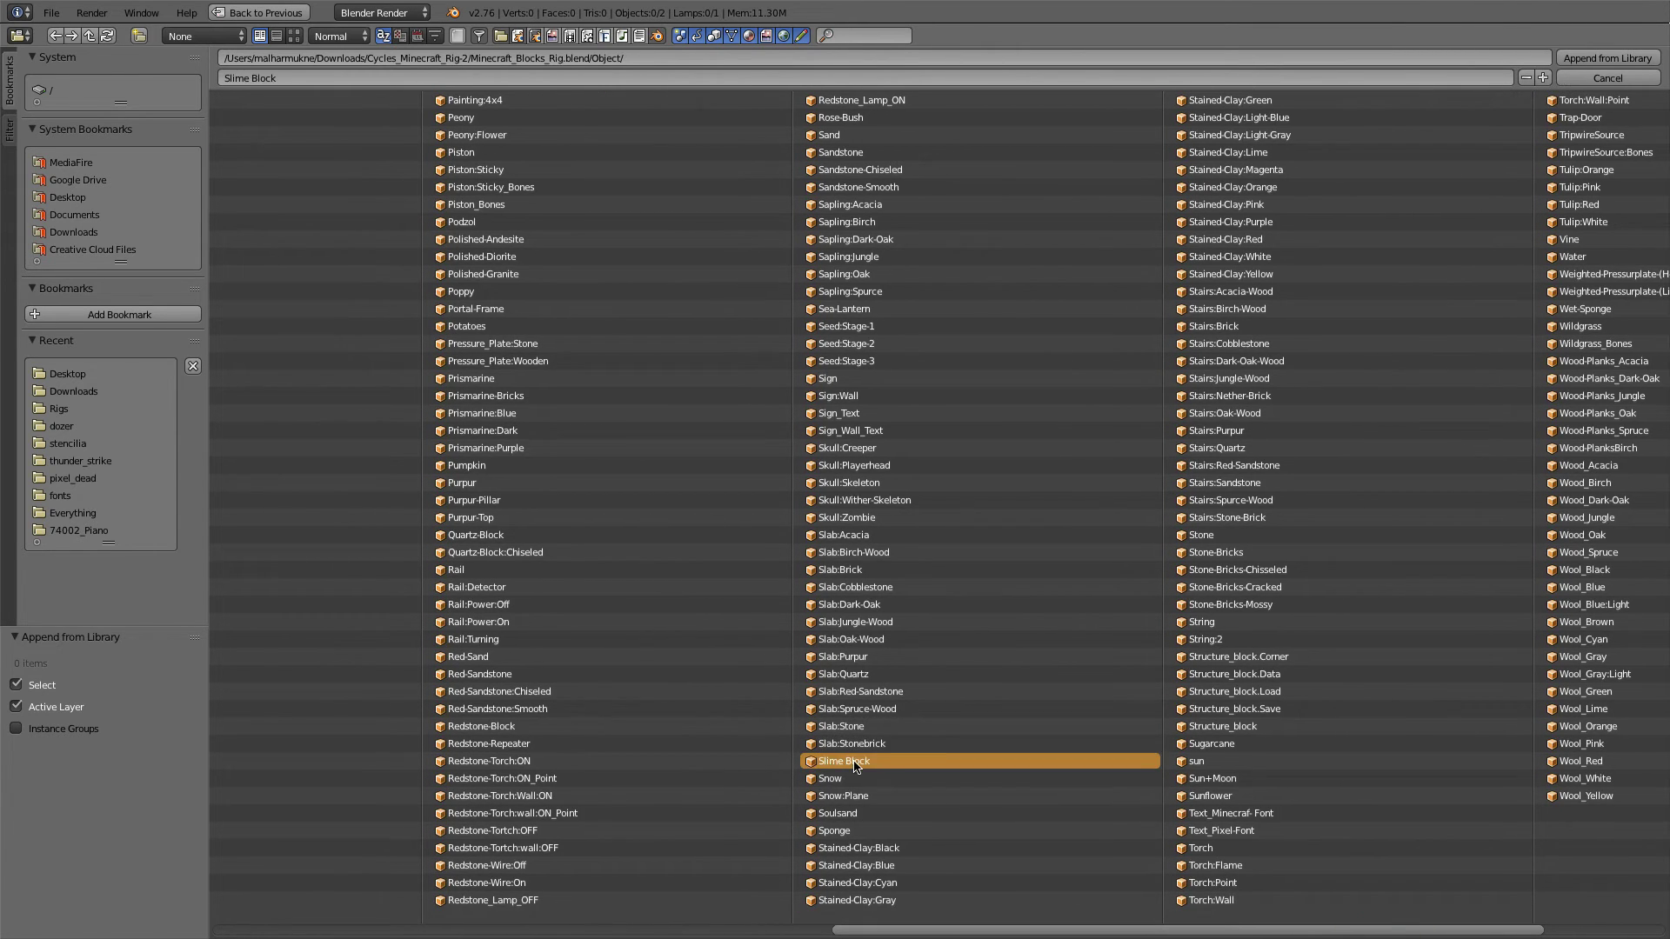
# Move the Slime Block along the X axis to the centre of the scene
pyautogui.scroll(-8, 813, 598)
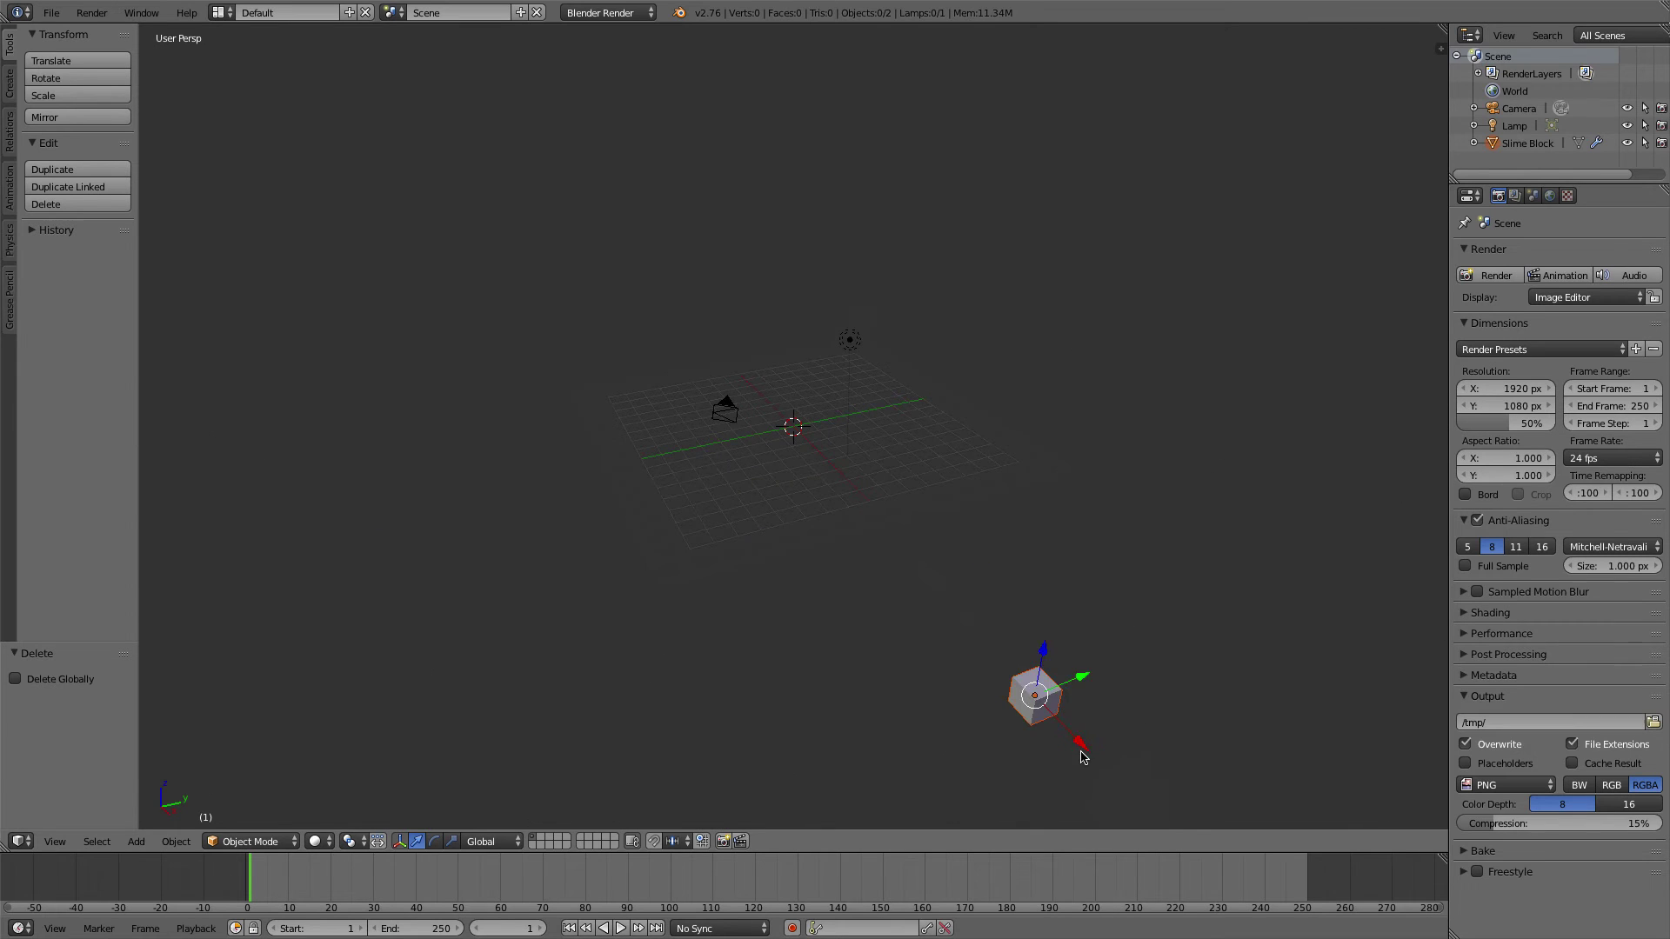
pyautogui.moveTo(1081, 753); pyautogui.dragTo(853, 436)
pyautogui.scroll(6, 849, 432)
pyautogui.moveTo(846, 436); pyautogui.dragTo(920, 340, button='middle')
pyautogui.moveTo(1024, 369); pyautogui.dragTo(796, 438)
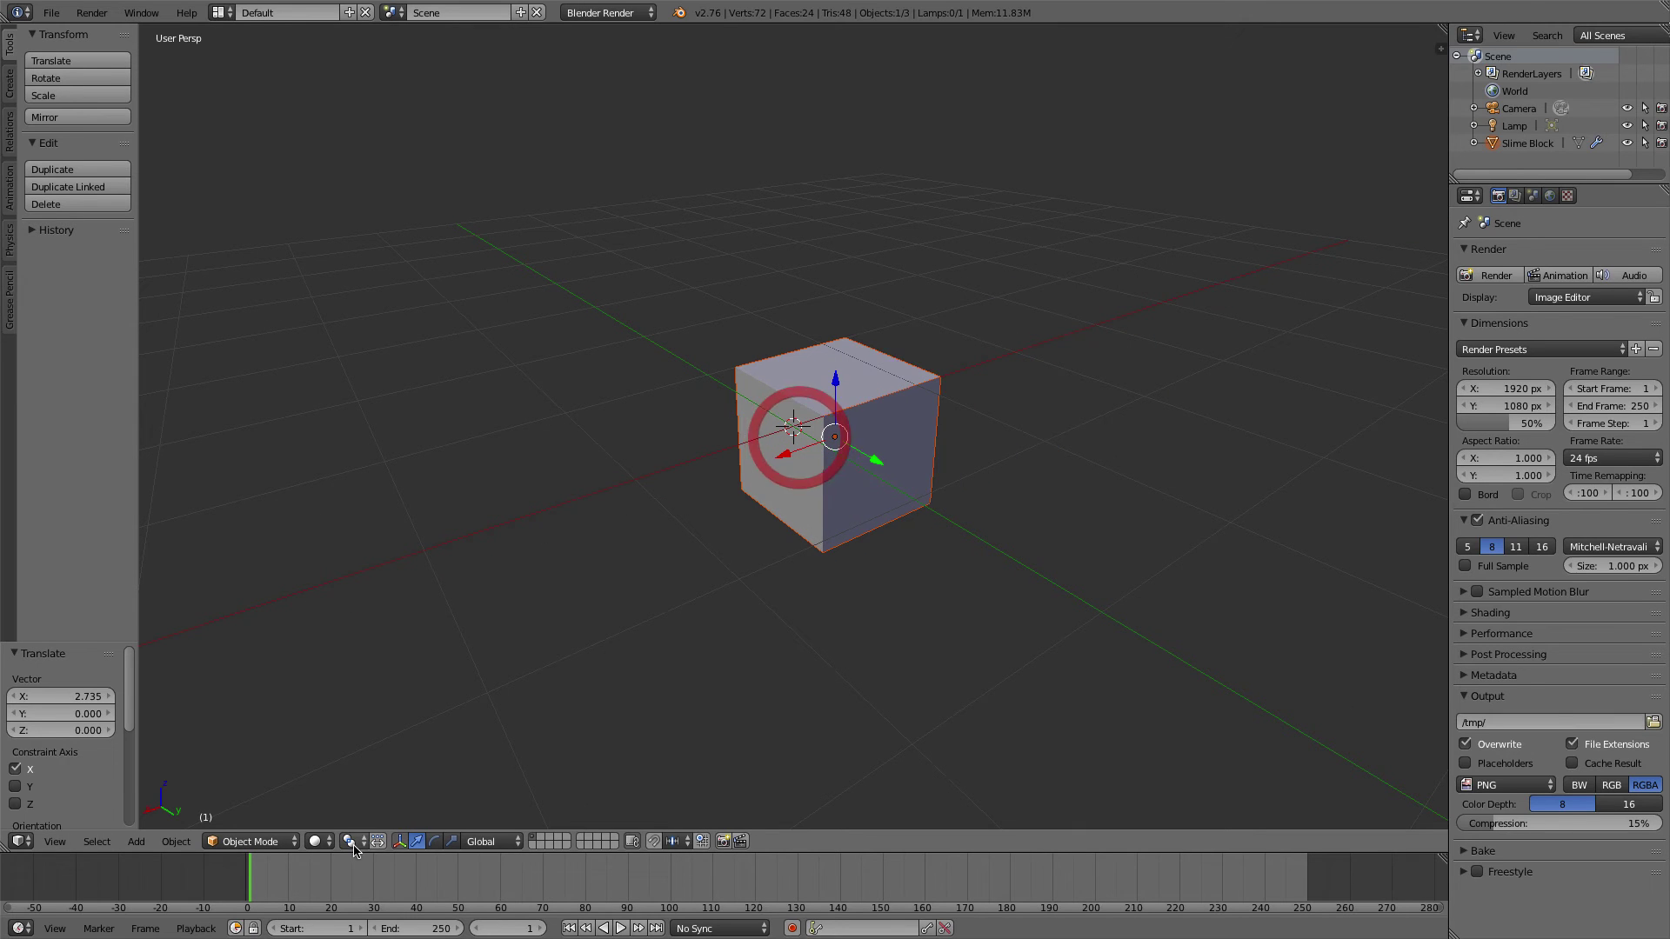
# Set the viewport shading to Material and view the Slime Block from another angle
pyautogui.click(327, 841)
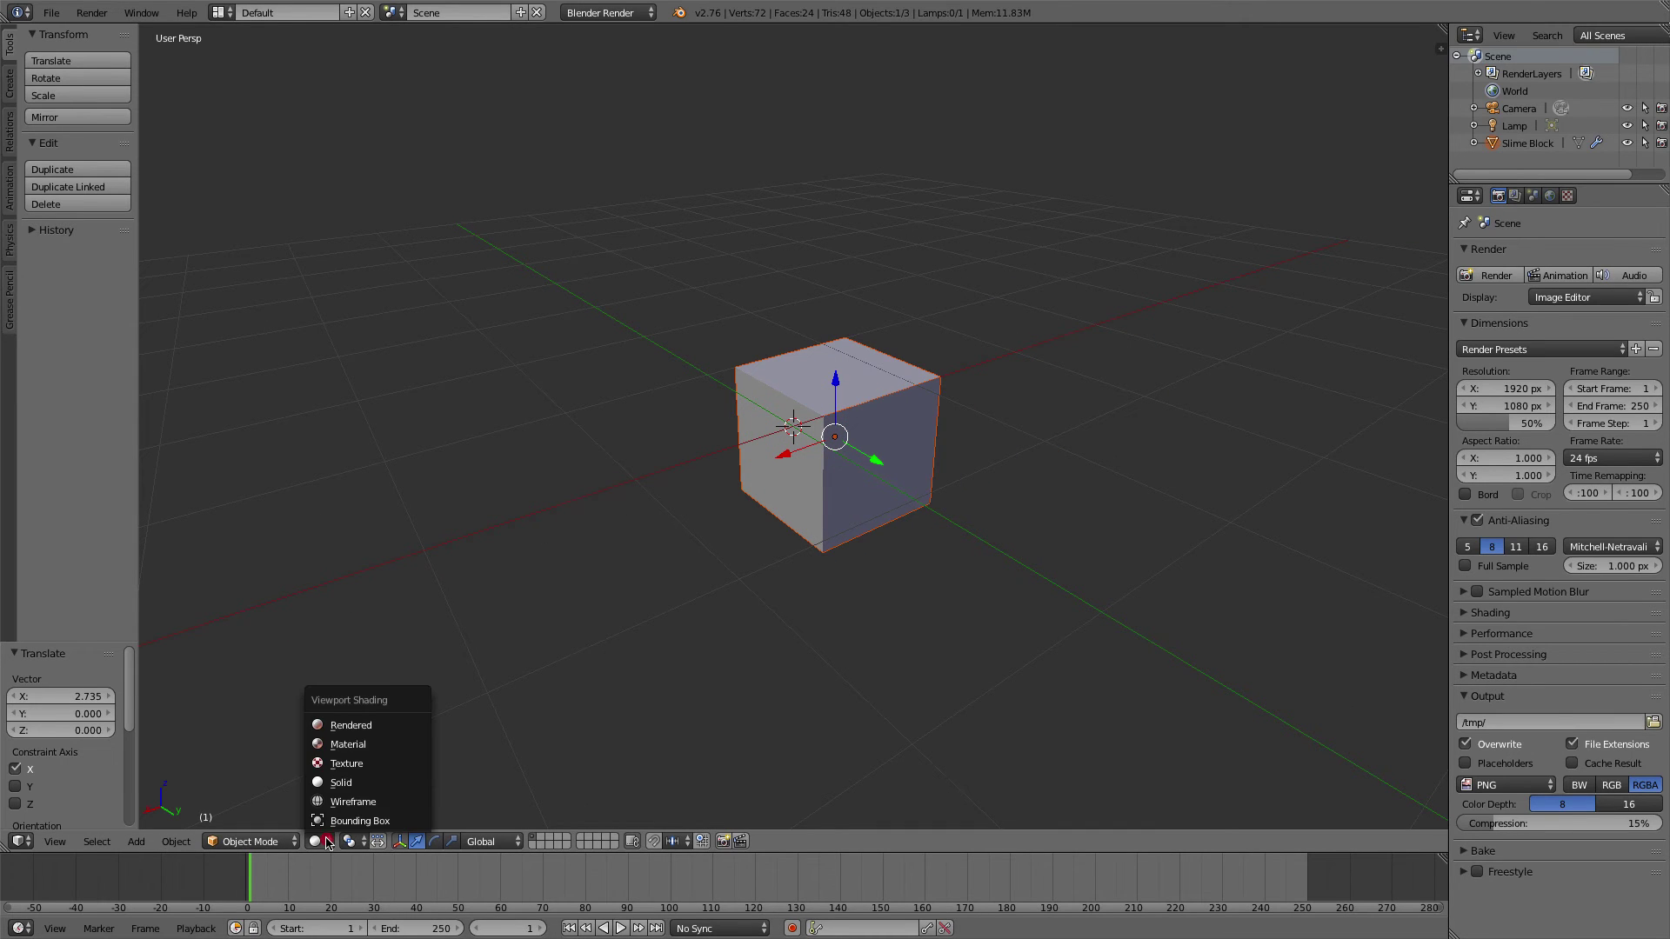
pyautogui.click(353, 775)
pyautogui.click(321, 839)
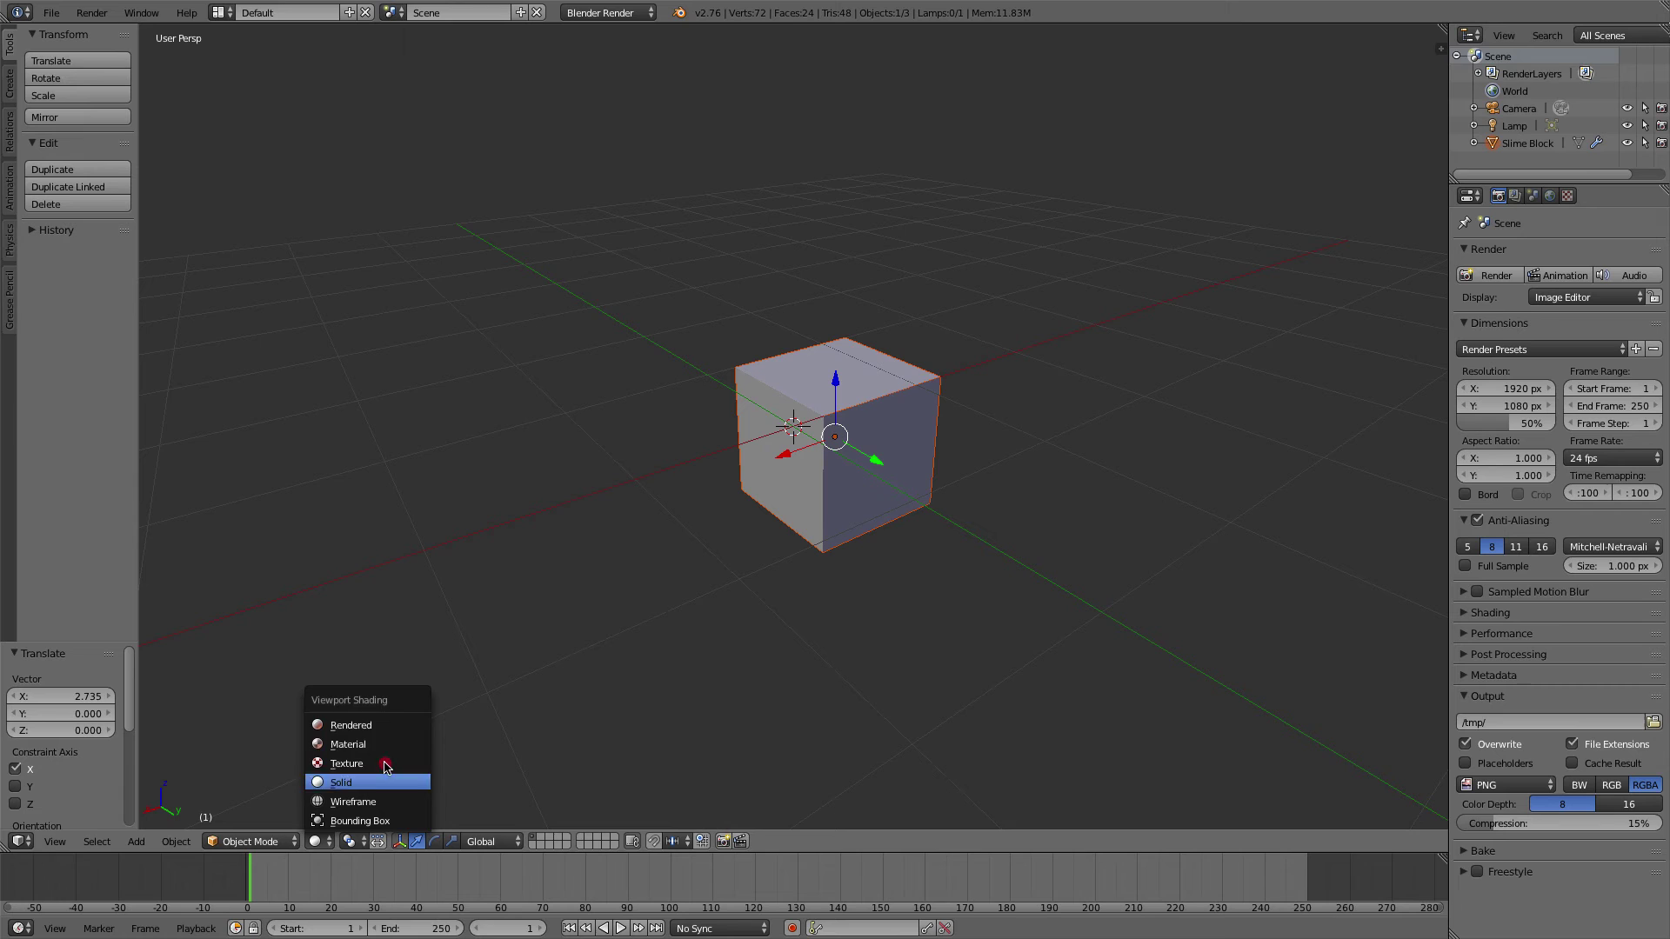
pyautogui.click(393, 784)
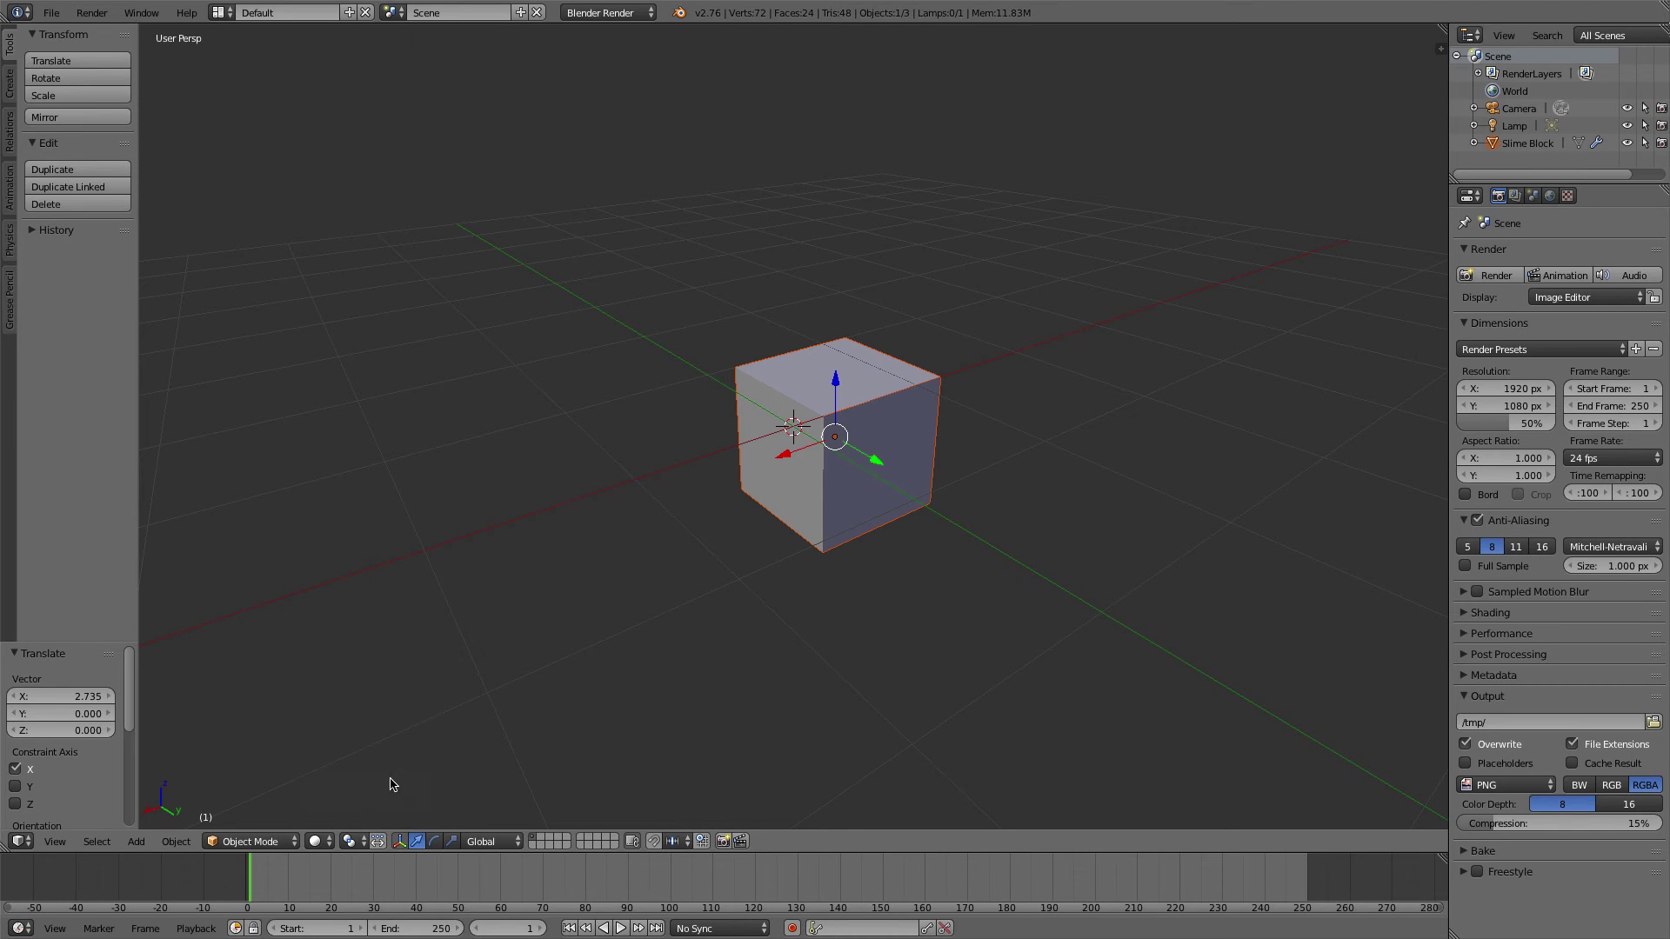
pyautogui.click(324, 841)
pyautogui.click(369, 745)
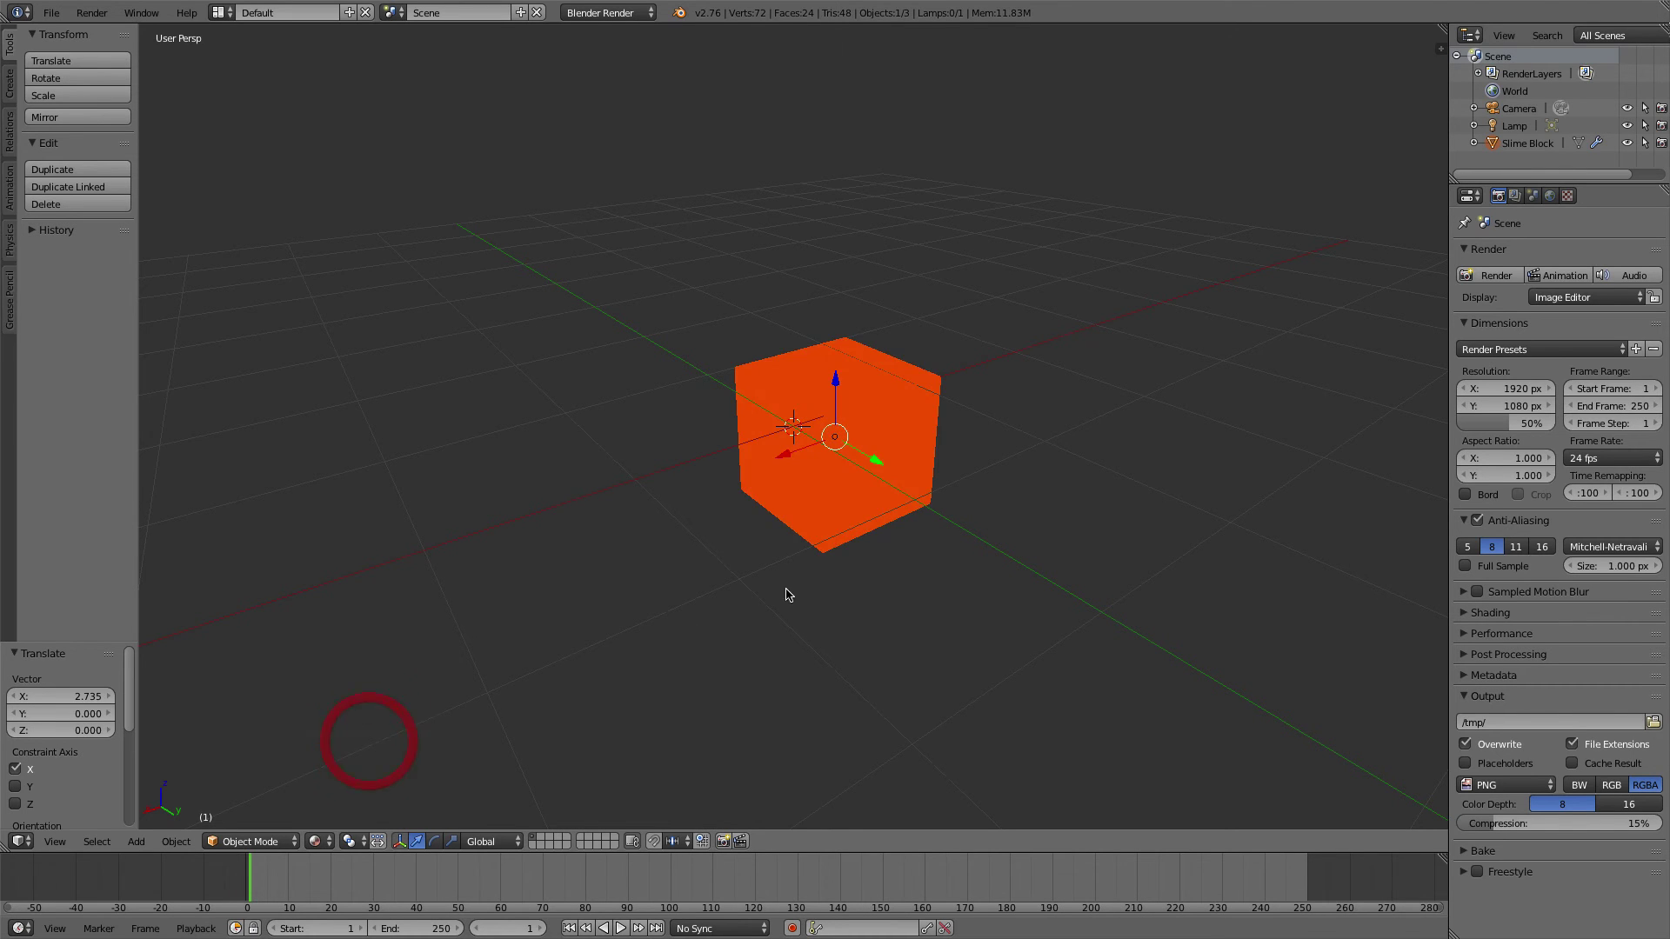
pyautogui.scroll(5, 969, 548)
pyautogui.moveTo(1040, 524)
pyautogui.mouseDown(button='middle')
pyautogui.moveTo(780, 511)
pyautogui.moveTo(787, 526)
pyautogui.mouseUp(button='middle')
pyautogui.scroll(-3, 781, 511)
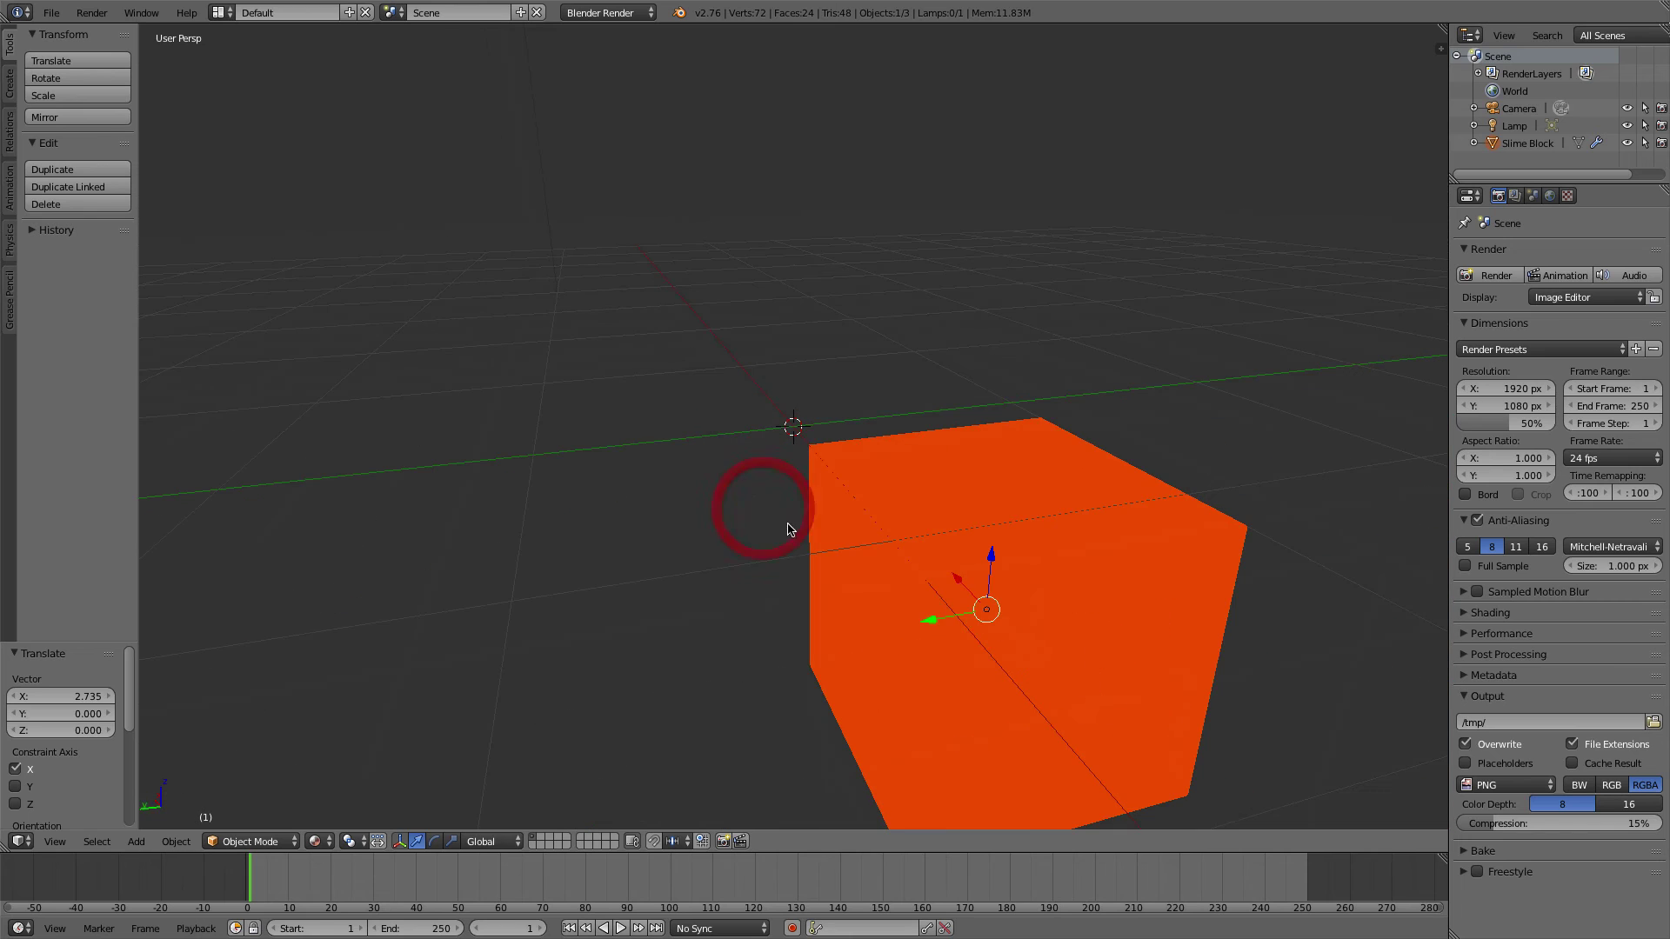
# Preview the scene in Rendered viewport shading and return to Material shading
pyautogui.click(315, 842)
pyautogui.click(366, 727)
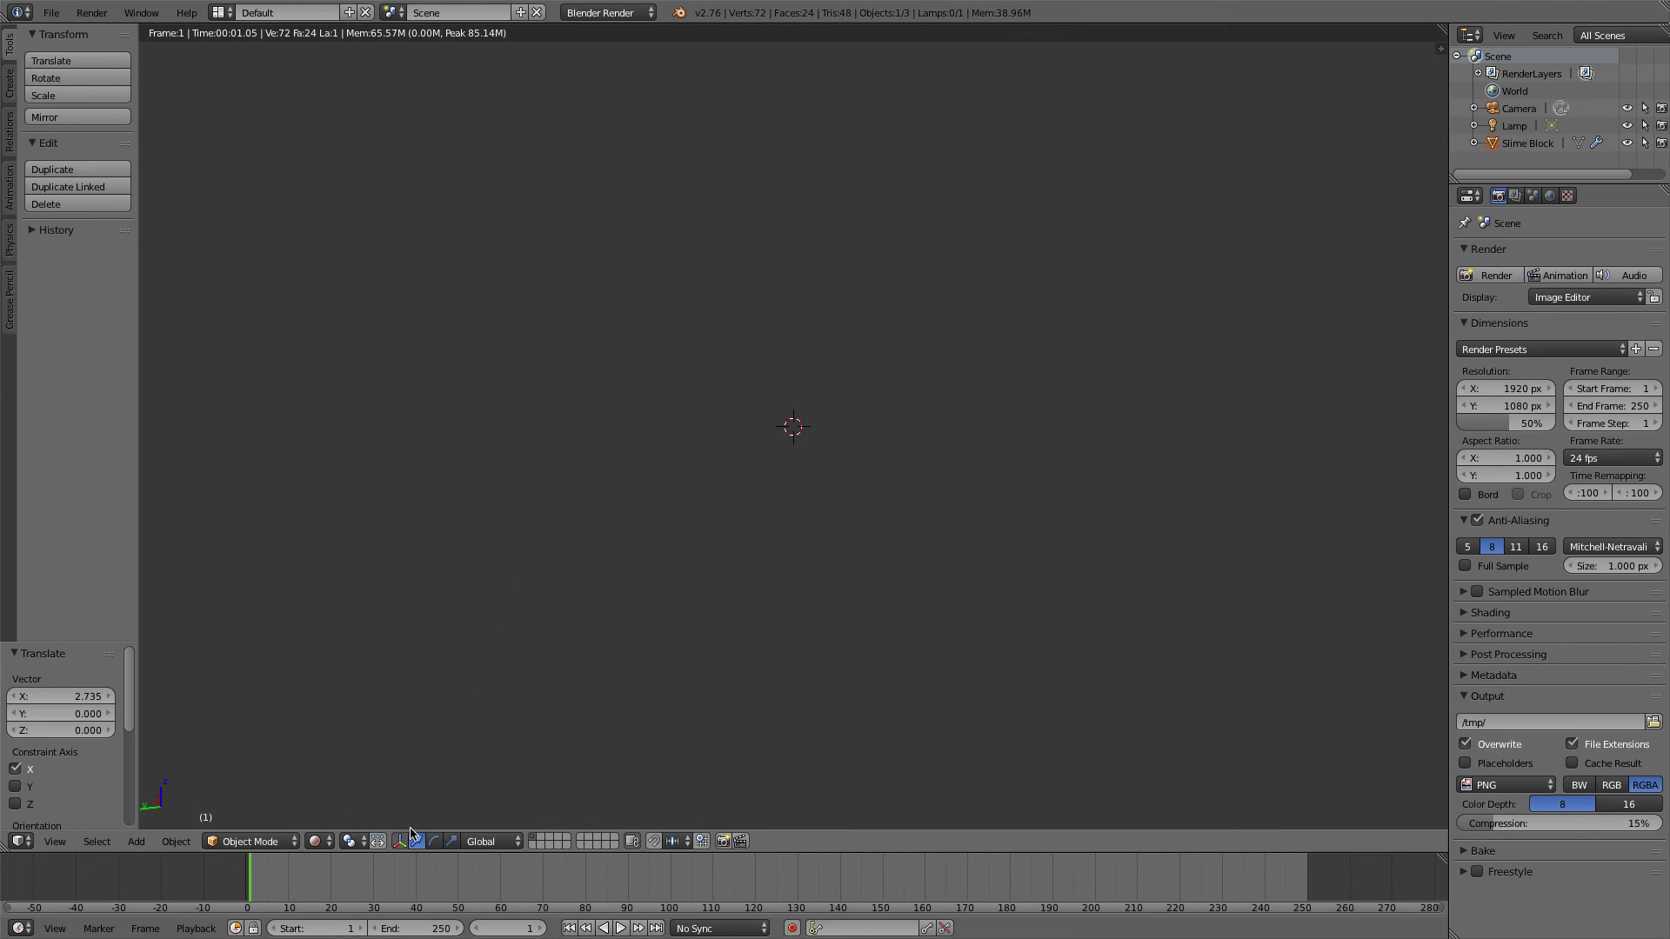
pyautogui.click(322, 841)
pyautogui.click(407, 744)
pyautogui.scroll(4, 701, 534)
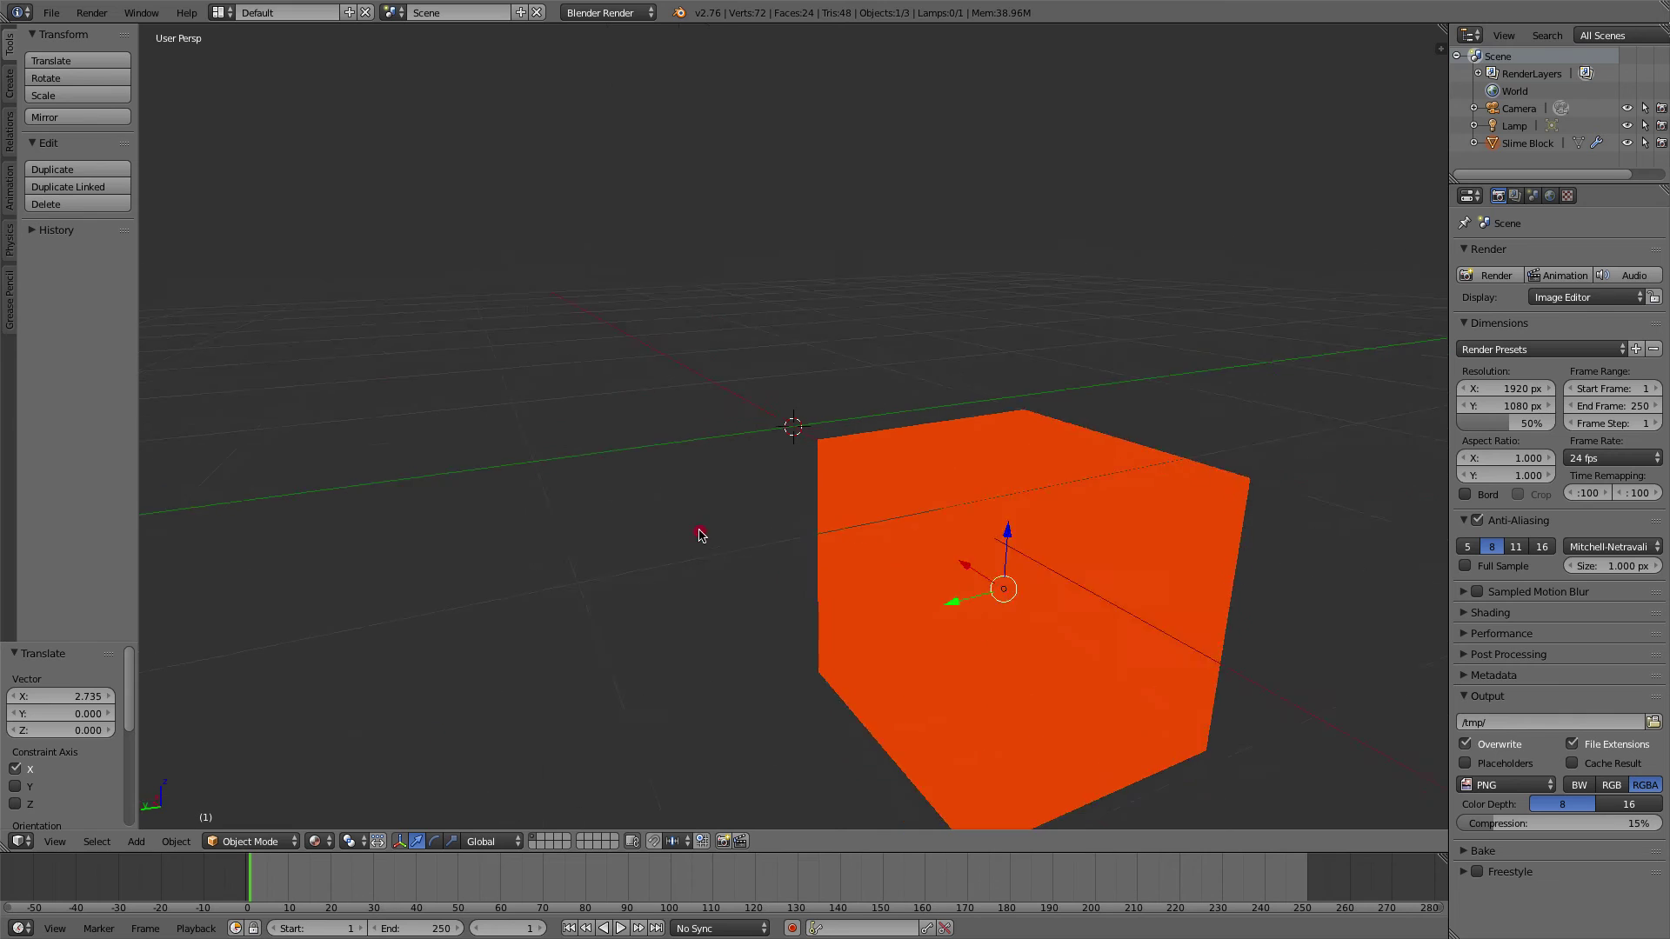
pyautogui.scroll(-4, 701, 534)
# Raise the Slime Block along the Z axis by about 1.022 so it sits above the grid
pyautogui.click(606, 12)
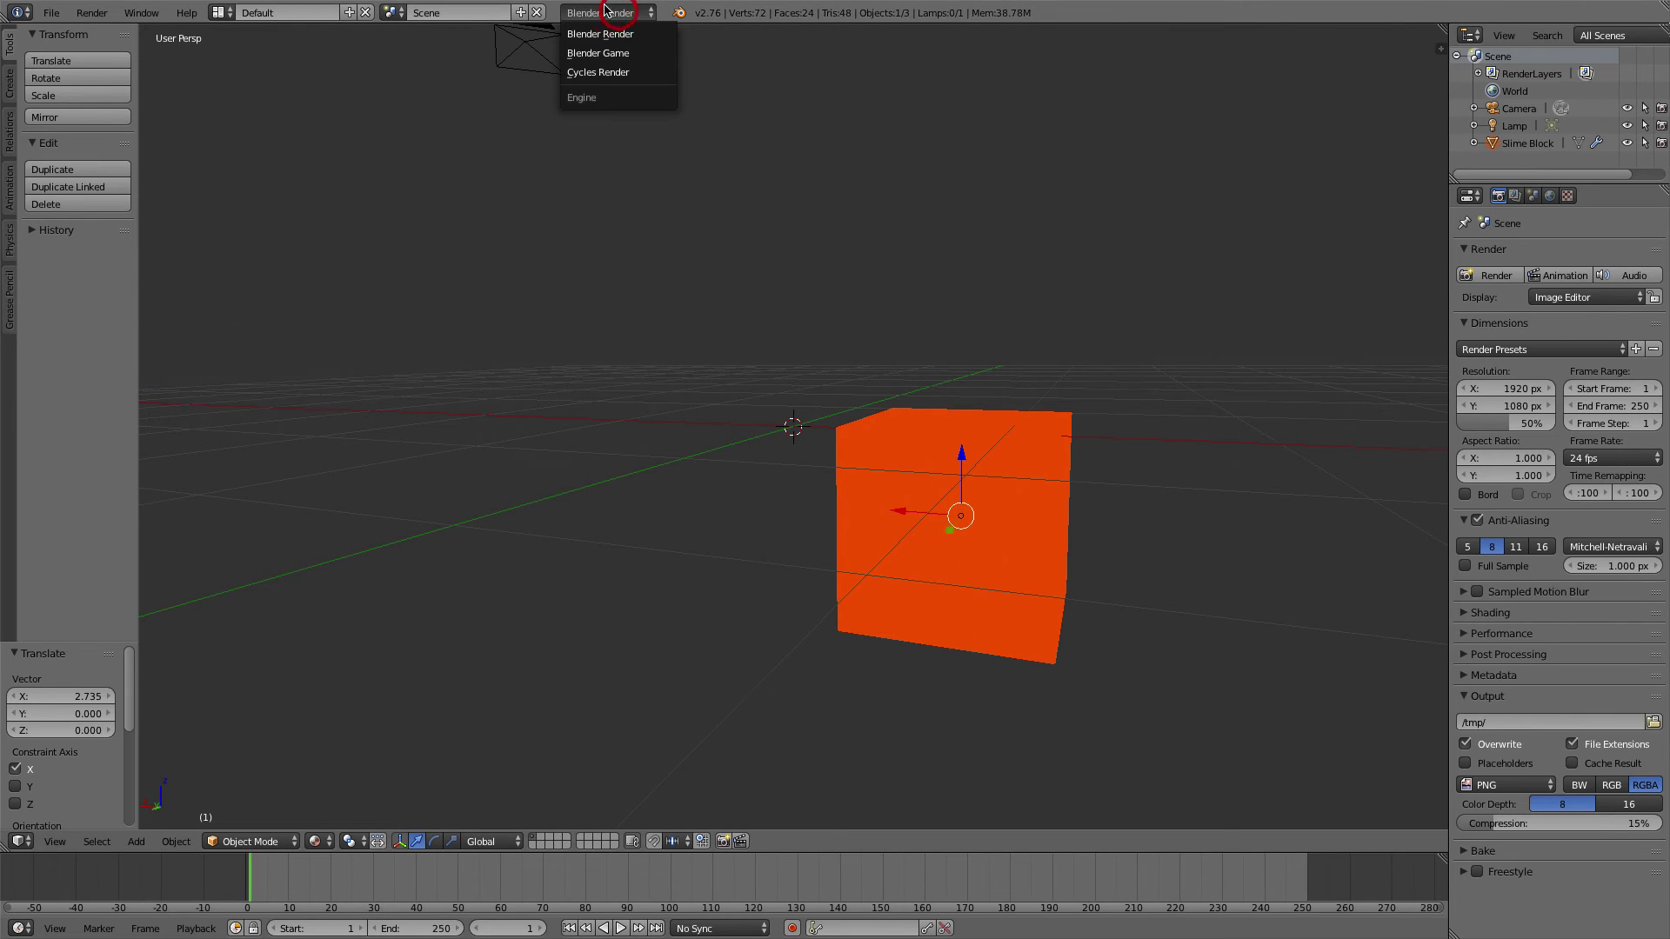
pyautogui.click(596, 12)
pyautogui.moveTo(839, 346)
pyautogui.mouseDown(button='middle')
pyautogui.moveTo(1048, 421)
pyautogui.moveTo(686, 421)
pyautogui.moveTo(798, 440)
pyautogui.mouseUp(button='middle')
pyautogui.moveTo(861, 453); pyautogui.dragTo(791, 233)
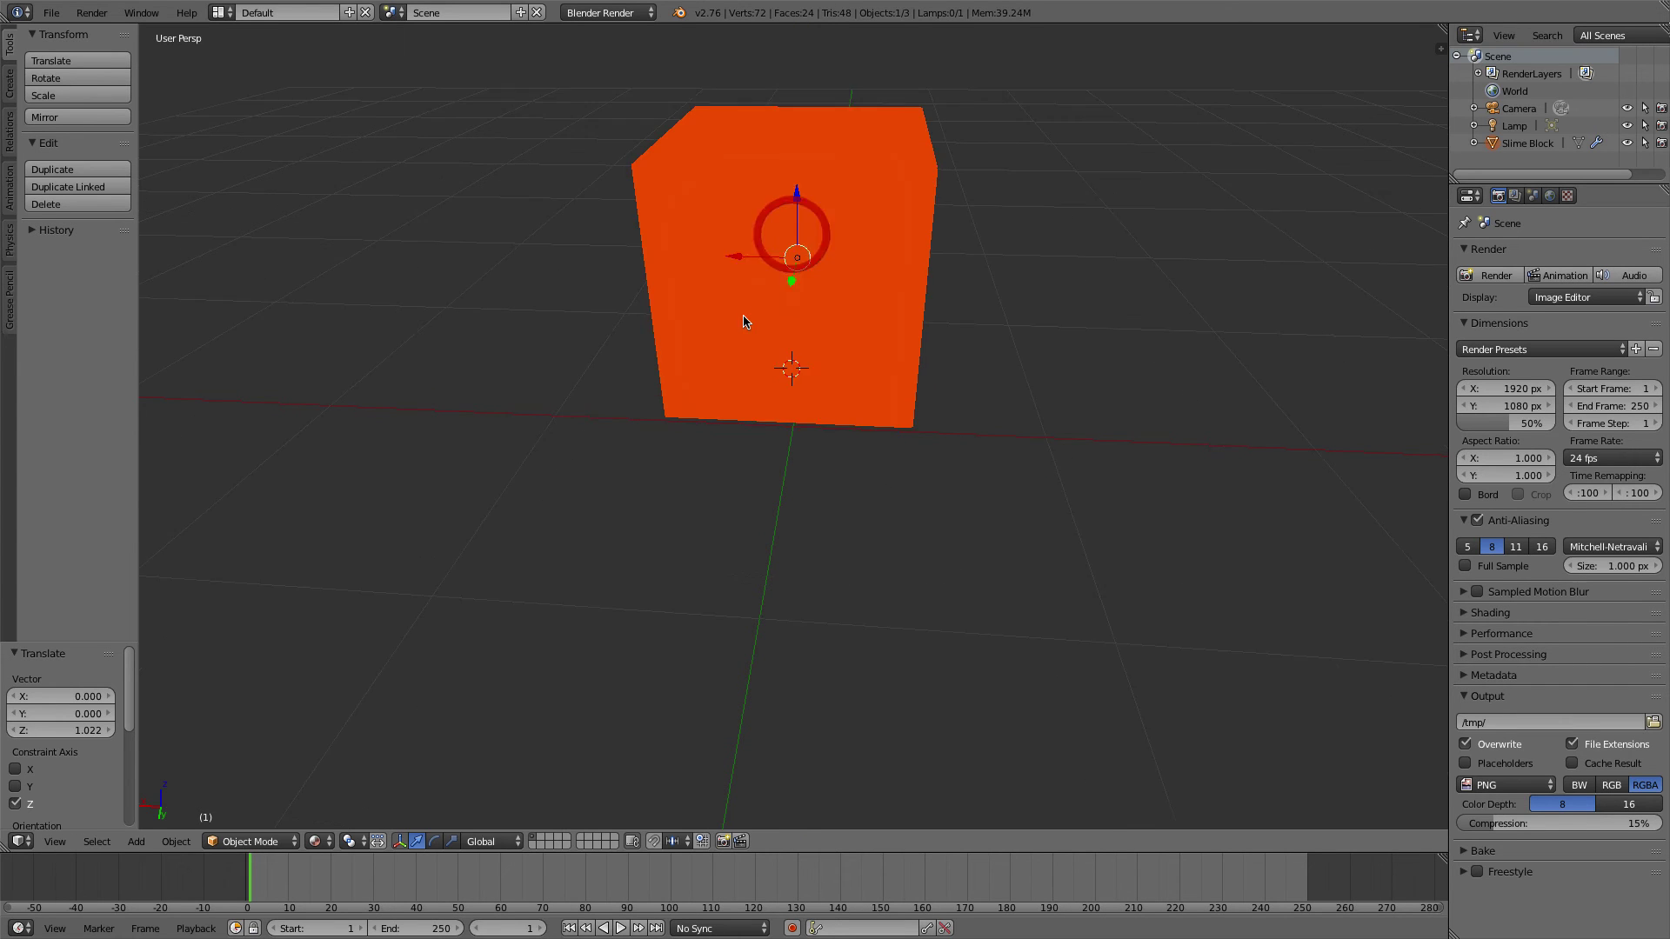
# Change the render engine to Cycles Render and inspect the Slime Block's material
pyautogui.moveTo(791, 233); pyautogui.dragTo(848, 387, button='middle')
pyautogui.scroll(1, 815, 283)
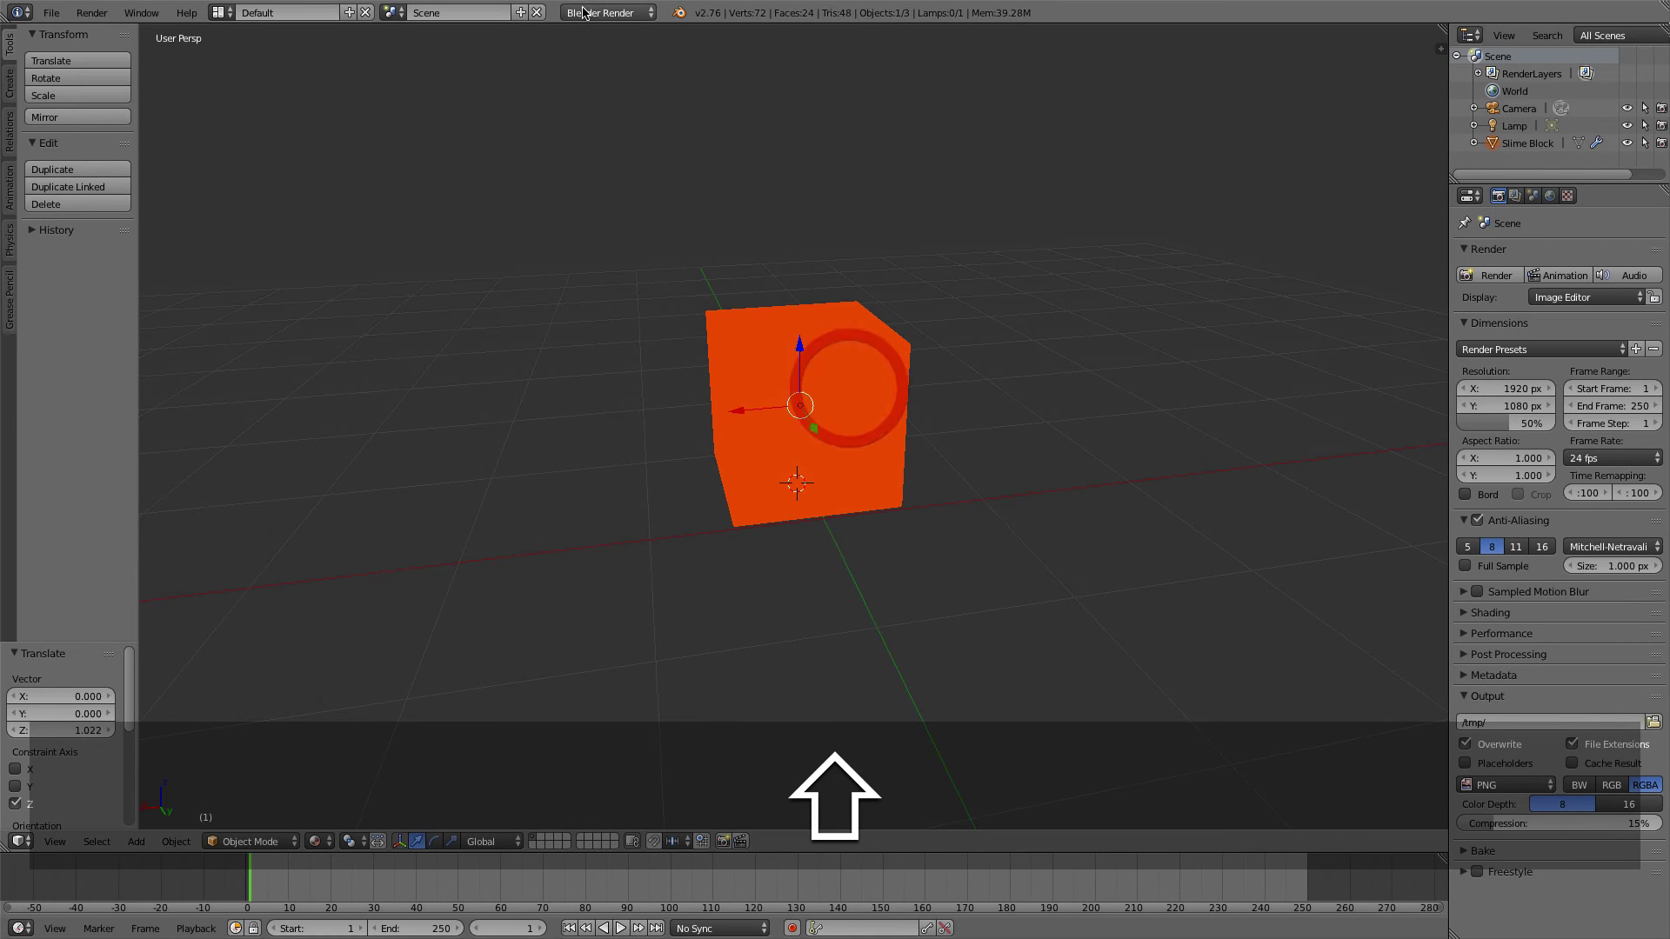
pyautogui.click(599, 12)
pyautogui.click(615, 76)
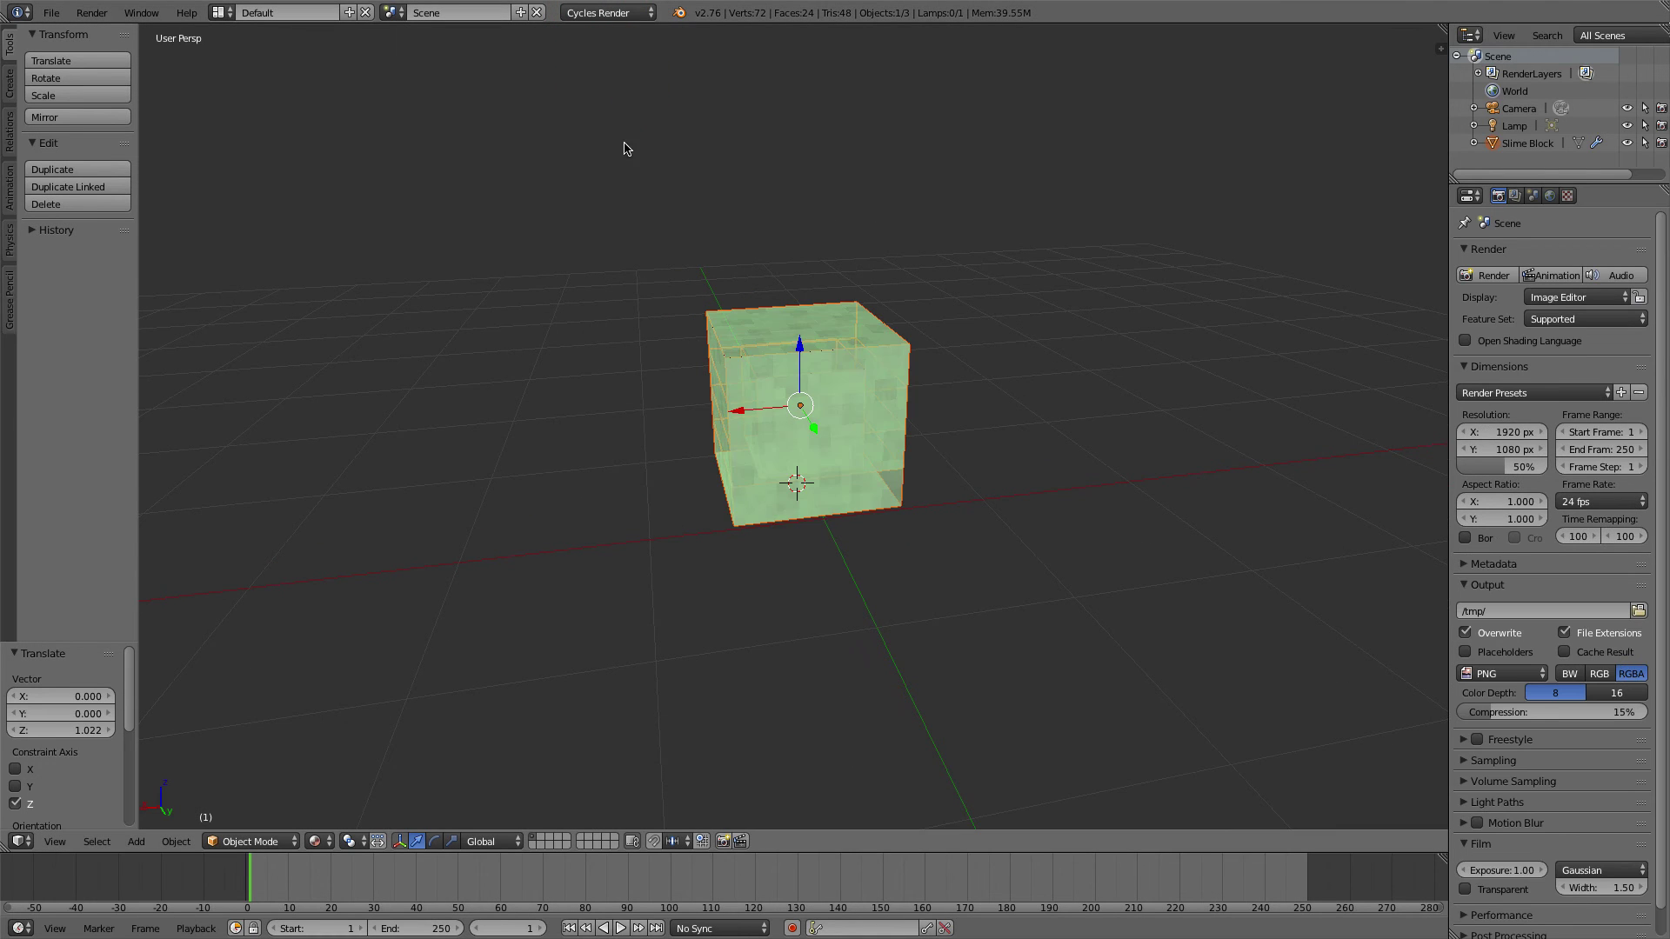
pyautogui.moveTo(625, 148); pyautogui.dragTo(680, 513, button='middle')
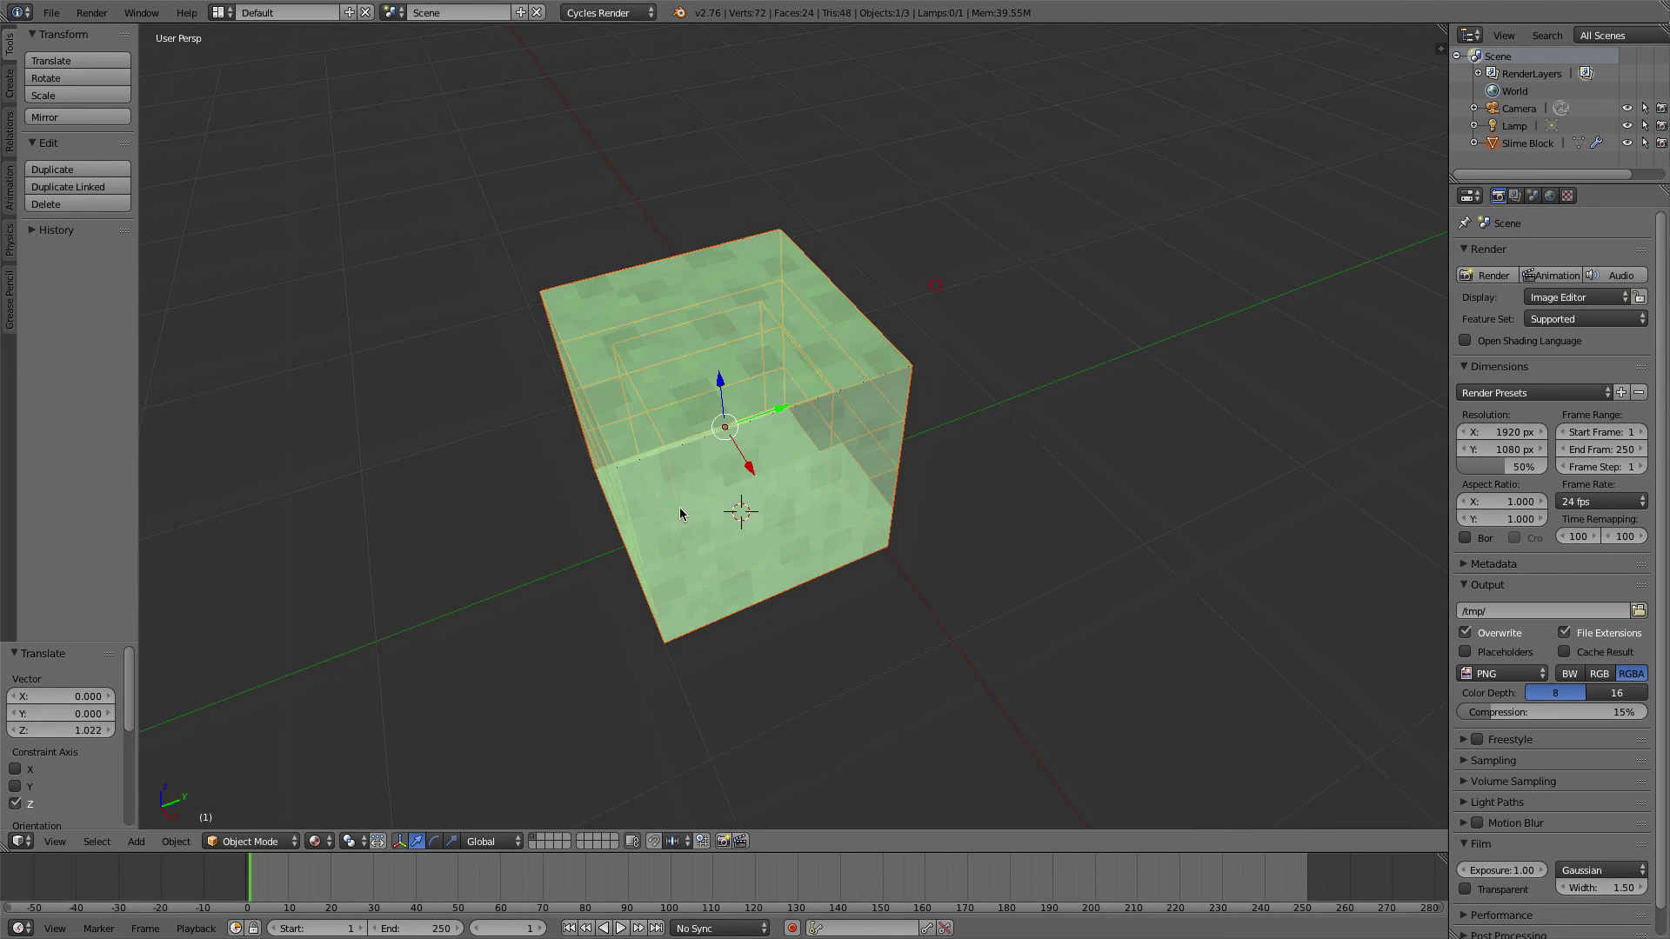
# Preview the Slime Block in Rendered viewport shading and set the film exposure to 1.81
pyautogui.click(326, 840)
pyautogui.click(356, 721)
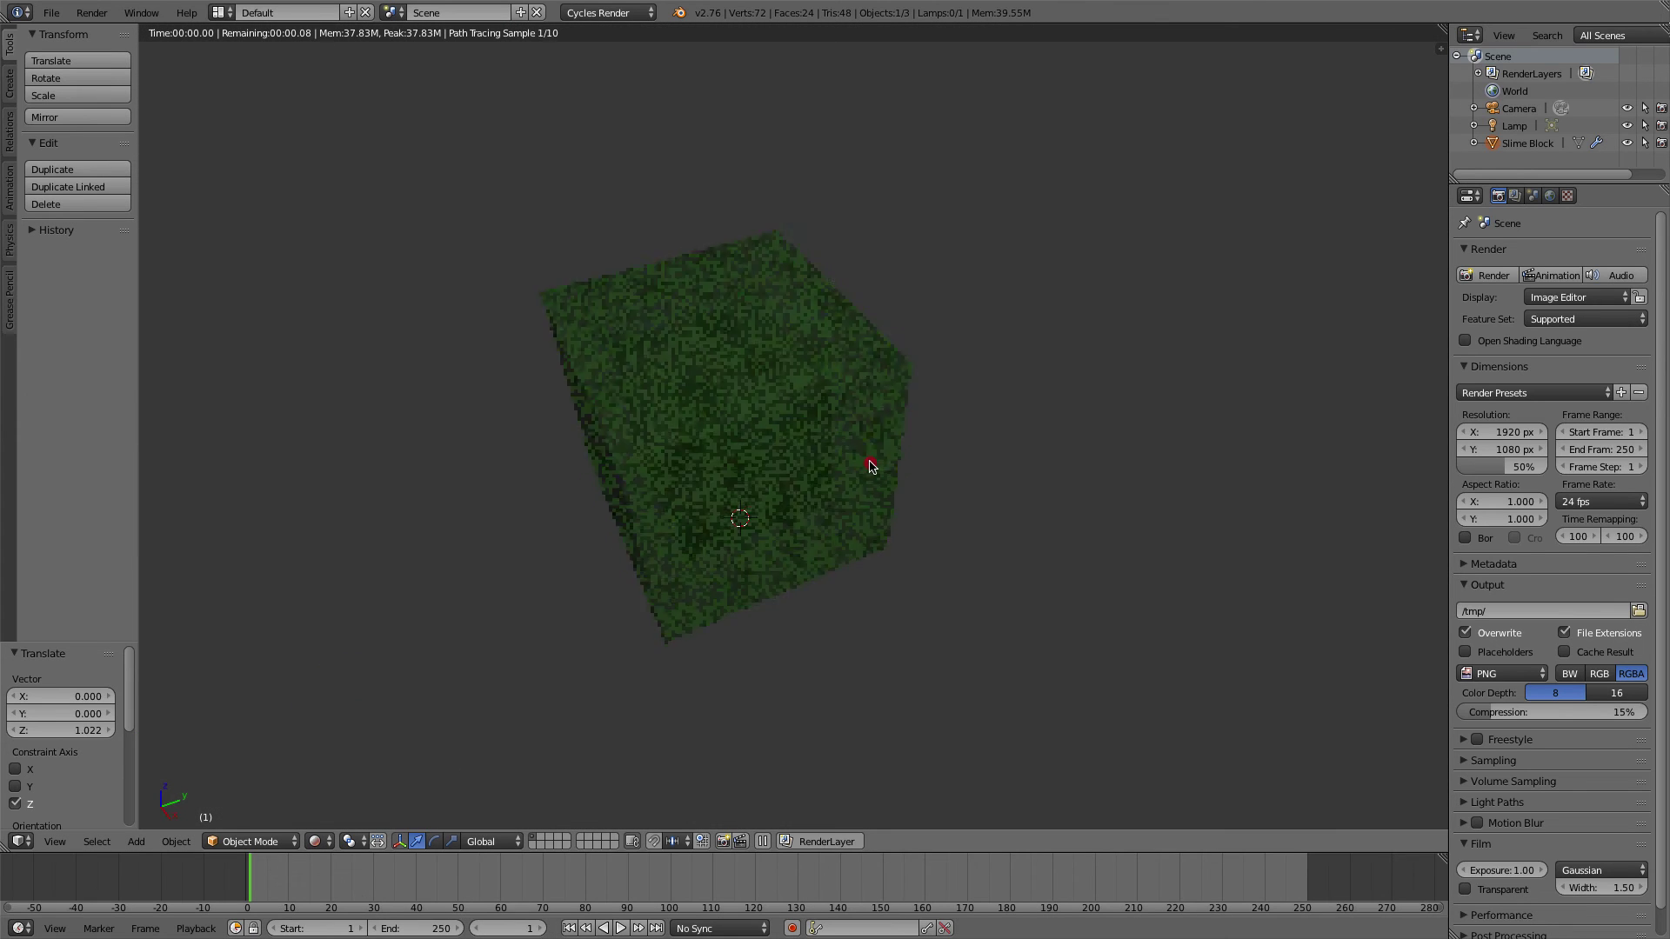
pyautogui.moveTo(871, 466); pyautogui.dragTo(809, 447, button='middle')
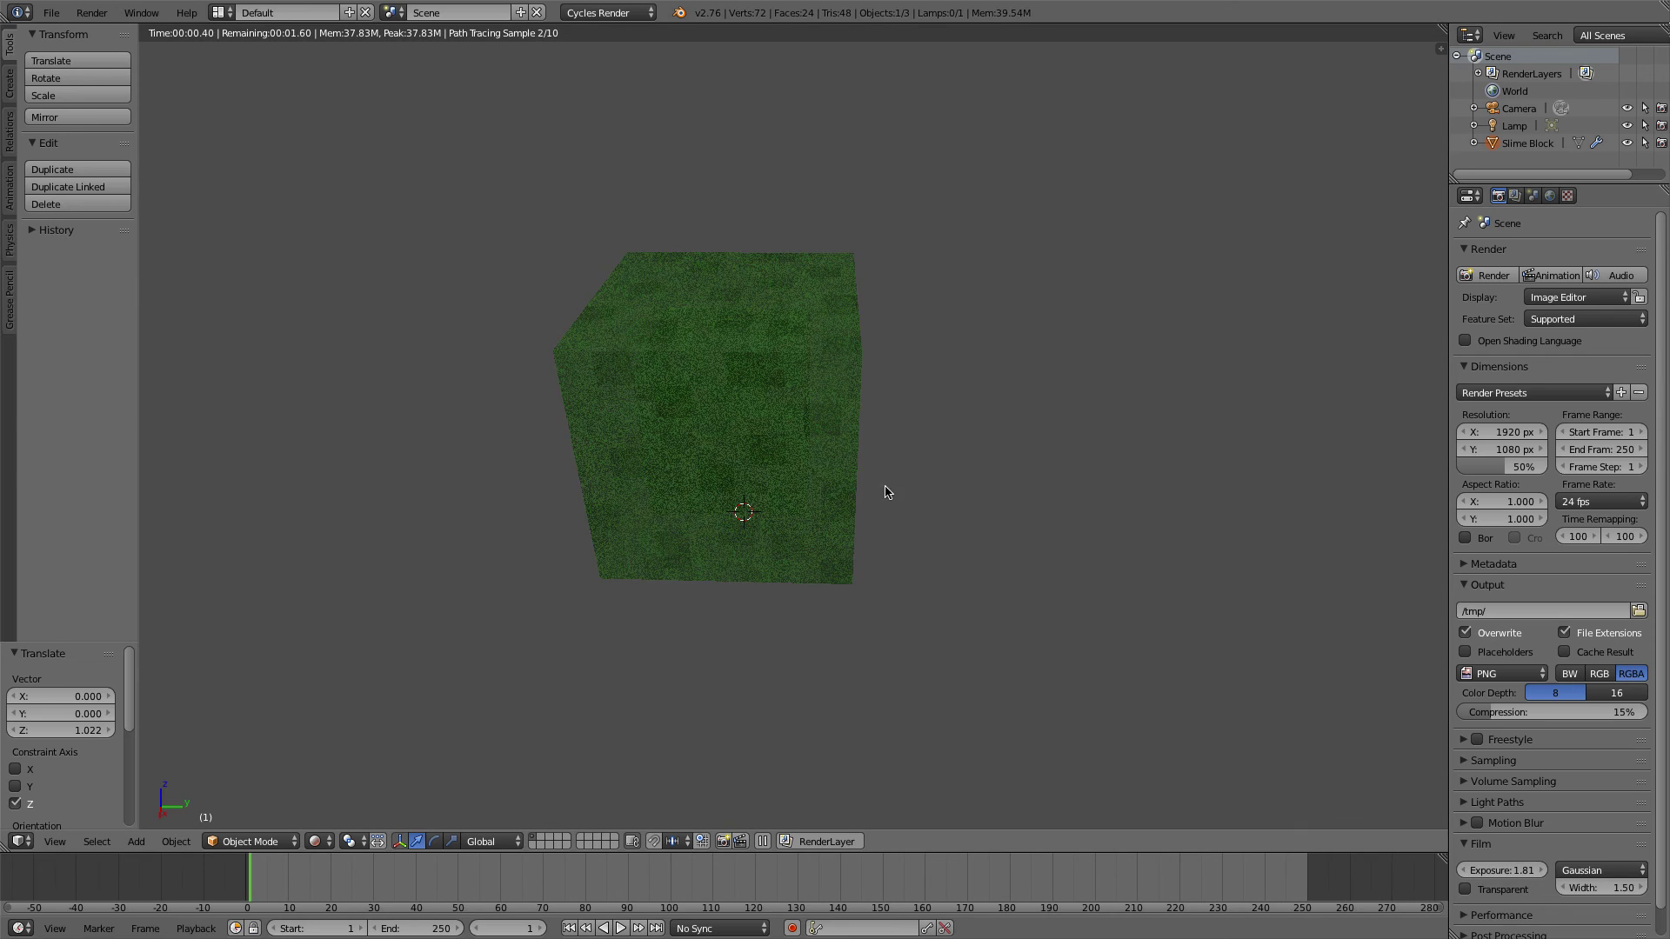
# Return the viewport to Material shading and delete the Slime Block from the scene
pyautogui.click(317, 841)
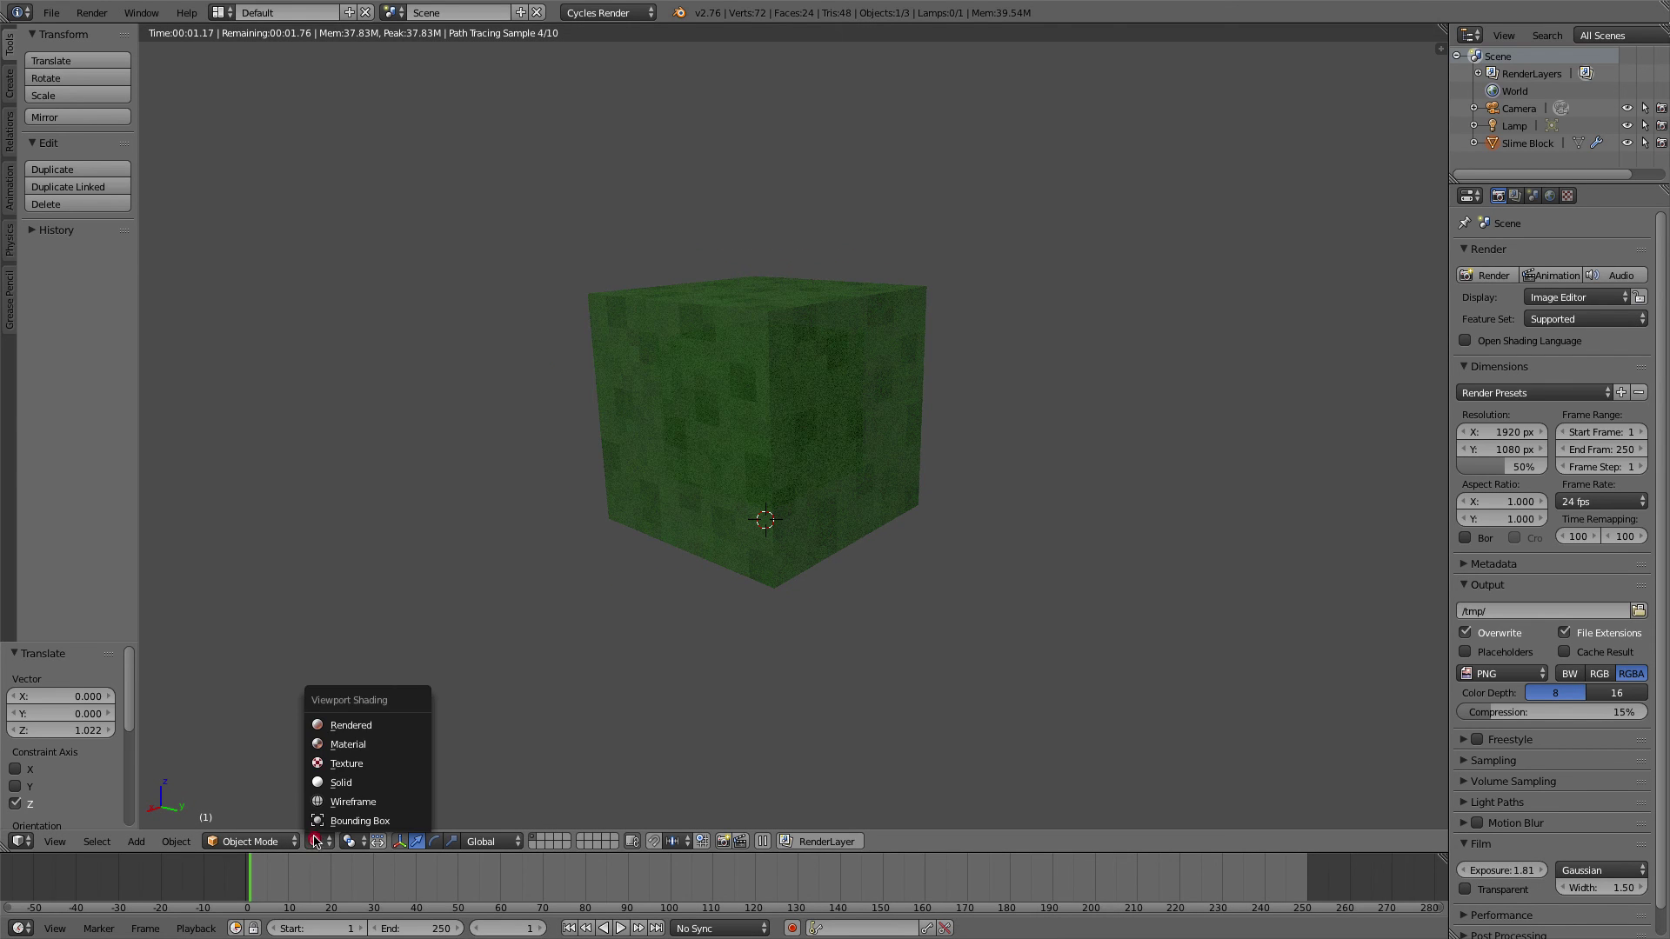
pyautogui.click(357, 745)
pyautogui.scroll(-4, 555, 565)
pyautogui.moveTo(622, 465)
pyautogui.mouseDown(button='middle')
pyautogui.moveTo(796, 454)
pyautogui.moveTo(555, 467)
pyautogui.mouseUp(button='middle')
pyautogui.moveTo(704, 377); pyautogui.dragTo(779, 336, button='middle')
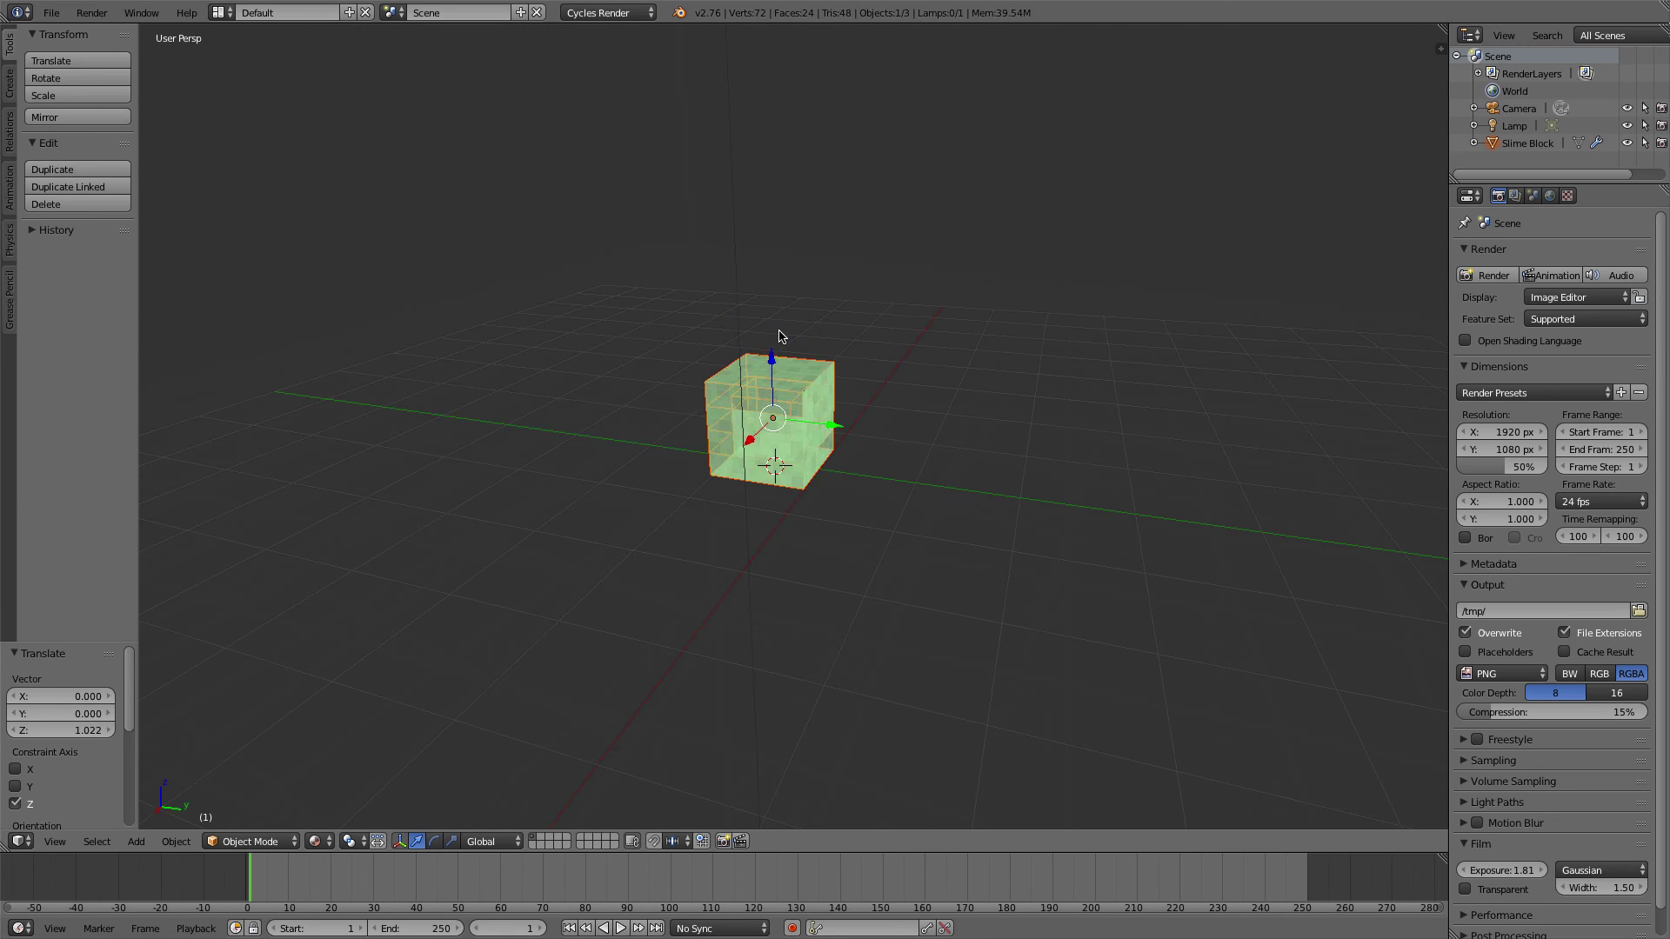
pyautogui.press('Delete')
pyautogui.moveTo(742, 395); pyautogui.dragTo(884, 444, button='middle')
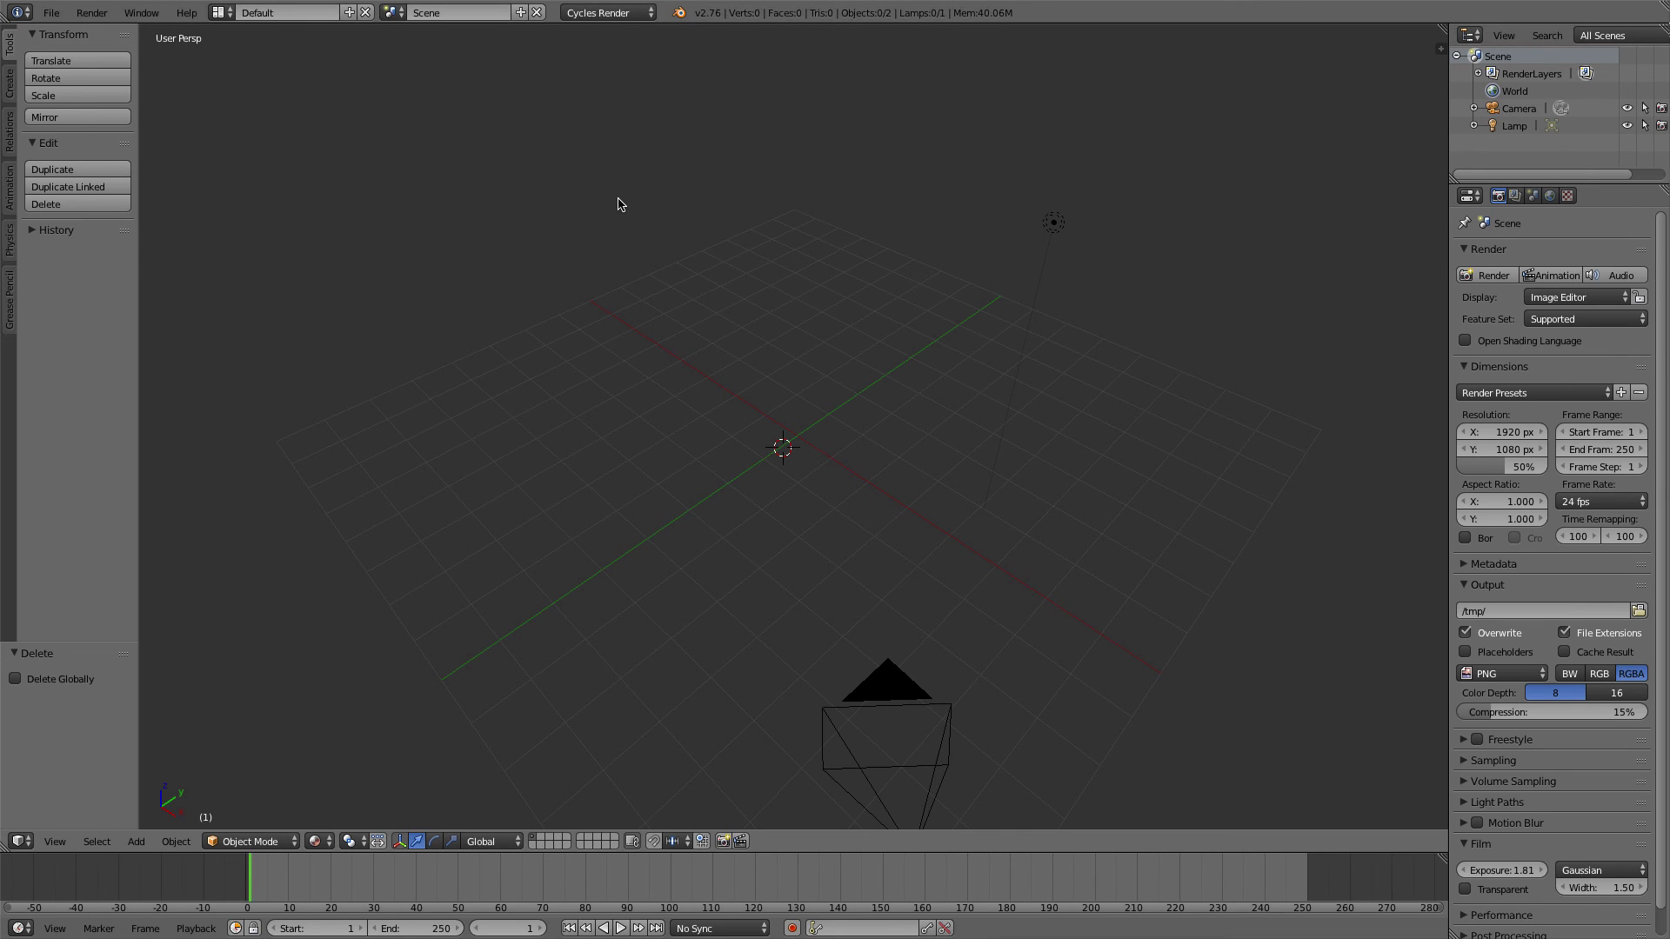
pyautogui.scroll(3, 1105, 344)
pyautogui.moveTo(1105, 367); pyautogui.dragTo(911, 465, button='middle')
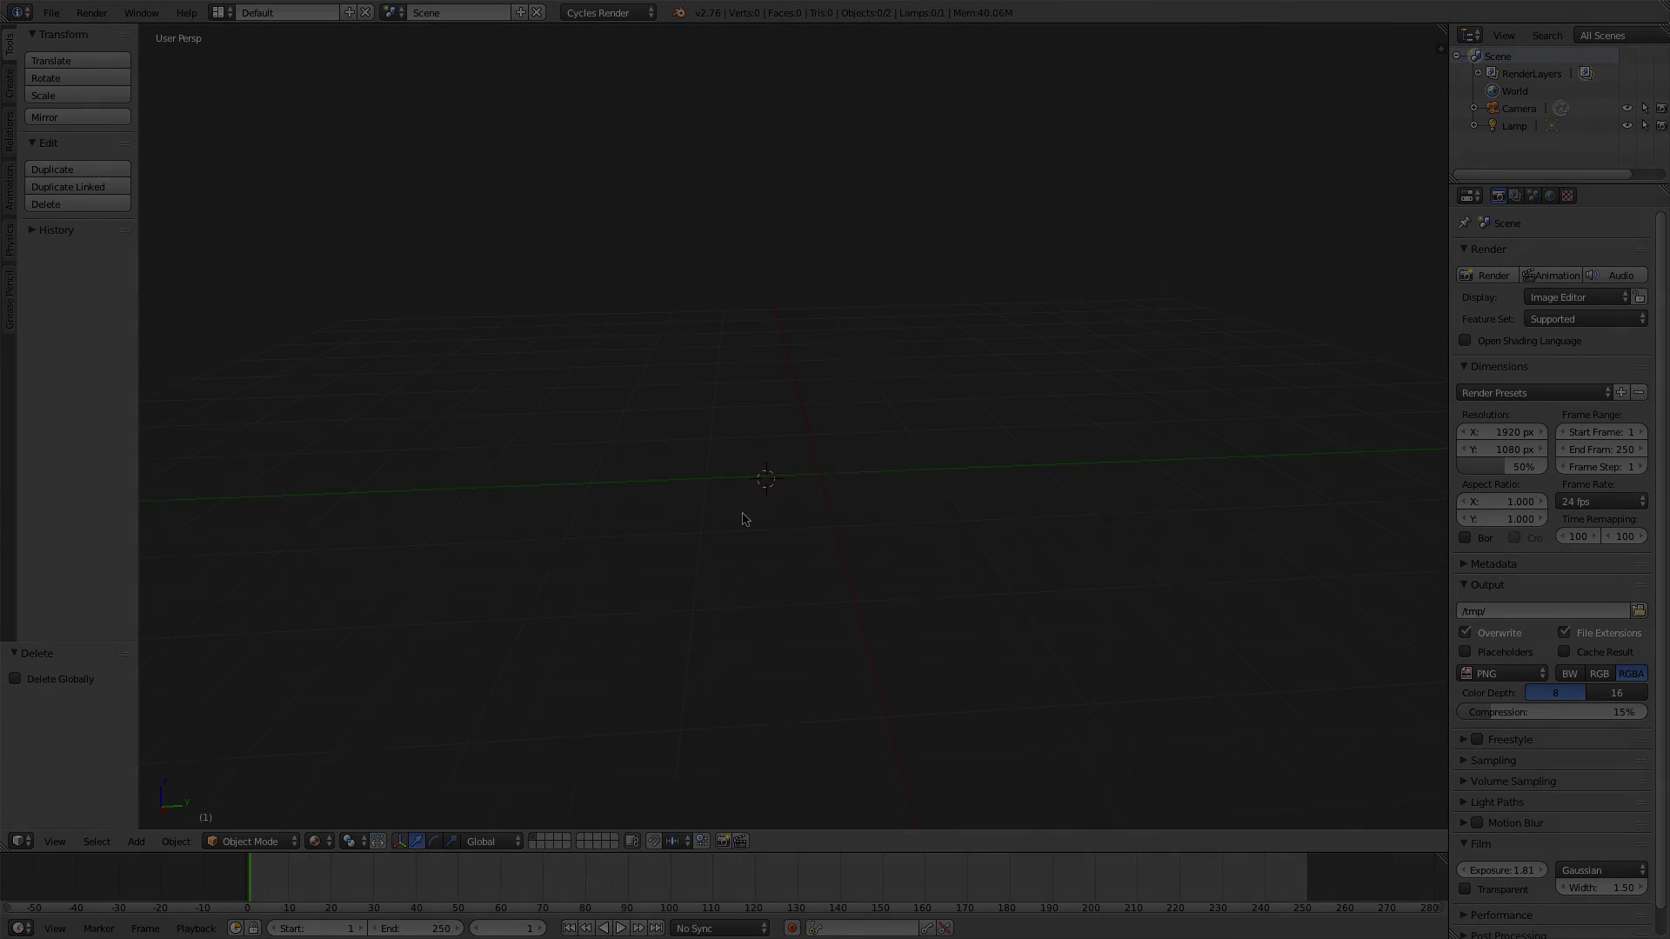